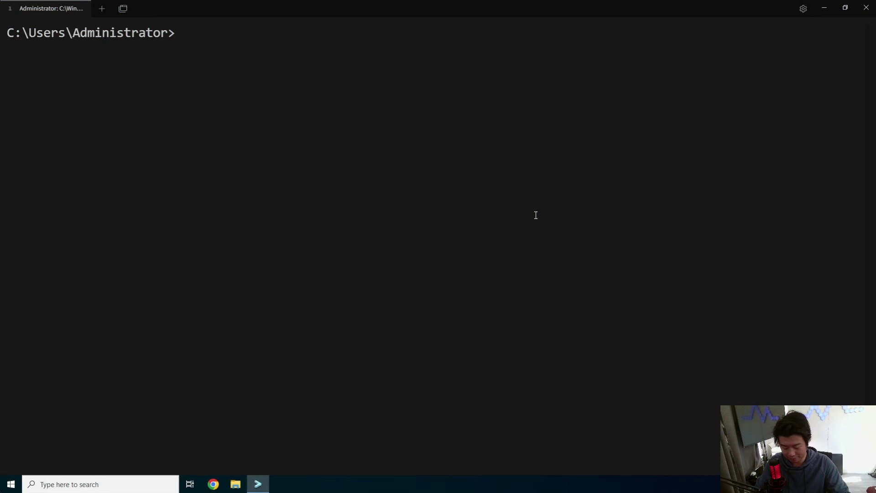
# Log in over ssh as root to 172.16.1.77, accepting the host key.
pyautogui.write('ssh root@172.16.1.76')
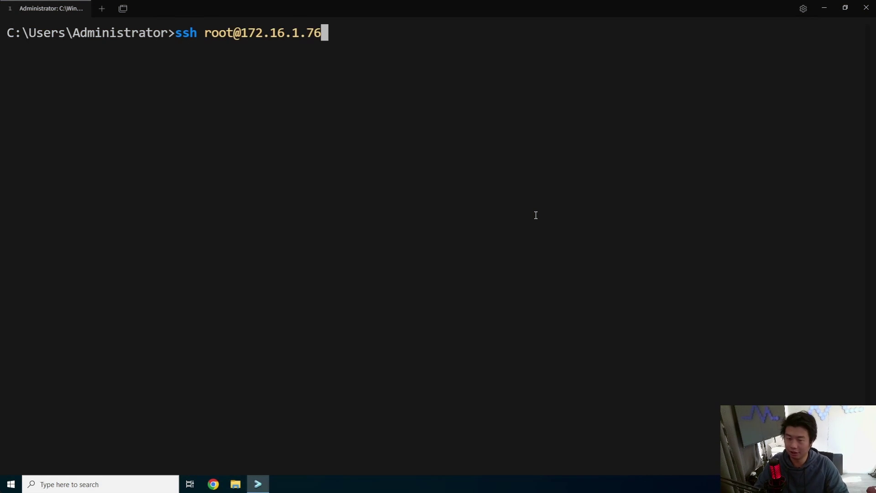
pyautogui.press('BackSpace')
pyautogui.write('7')
pyautogui.press('Return')
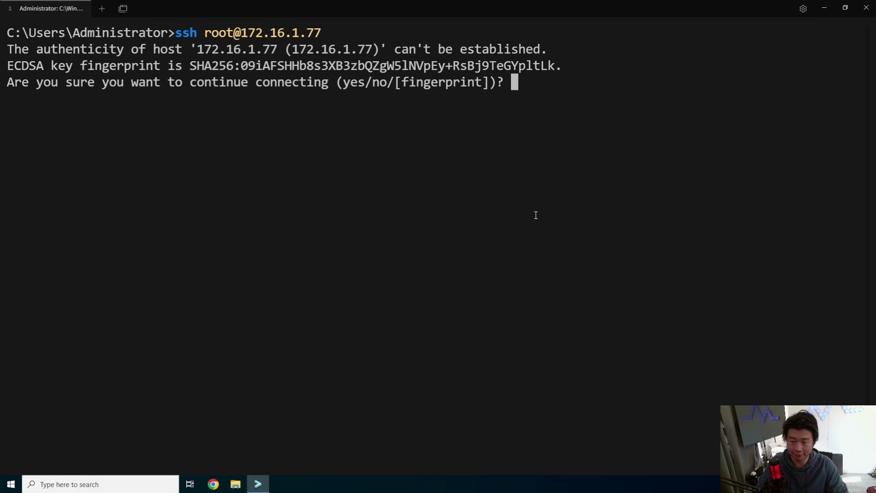
pyautogui.write('yes')
pyautogui.press('Return')
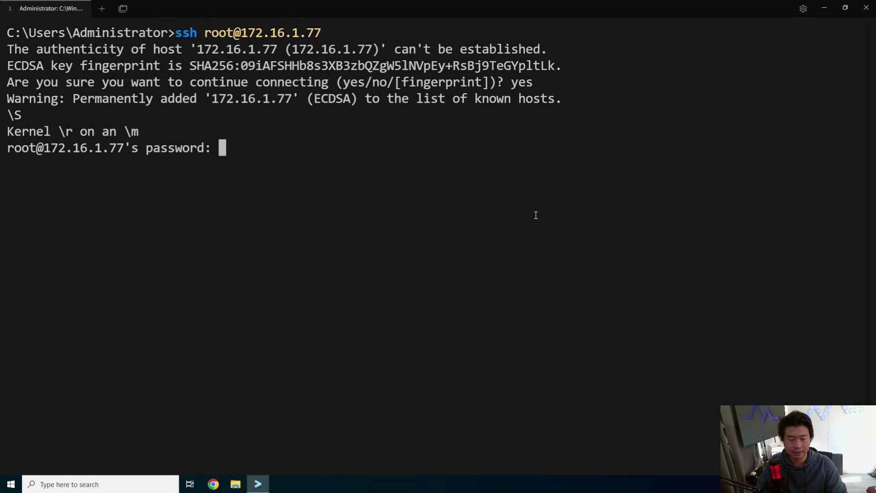
pyautogui.press('Return')
pyautogui.hotkey('ctrl', 'l')
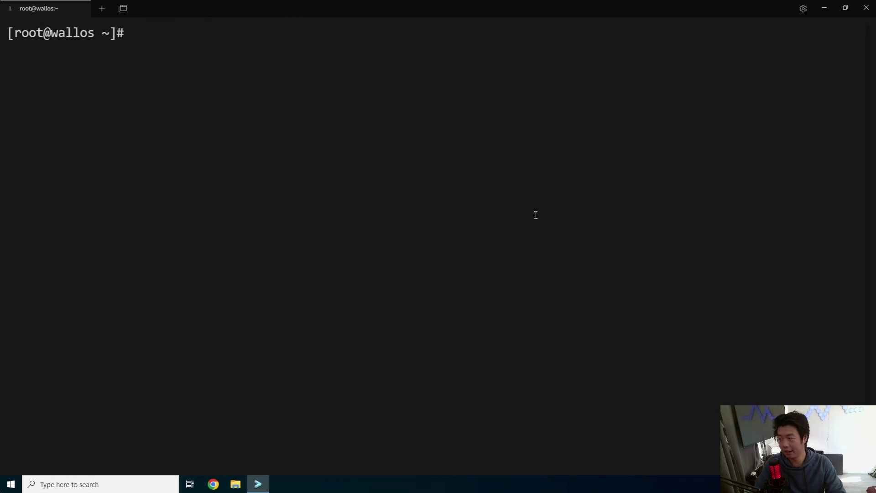
# Add the Docker CE repository from download.docker.com/linux/centos/docker-ce.repo with yum config-manager.
pyautogui.write('yum c')
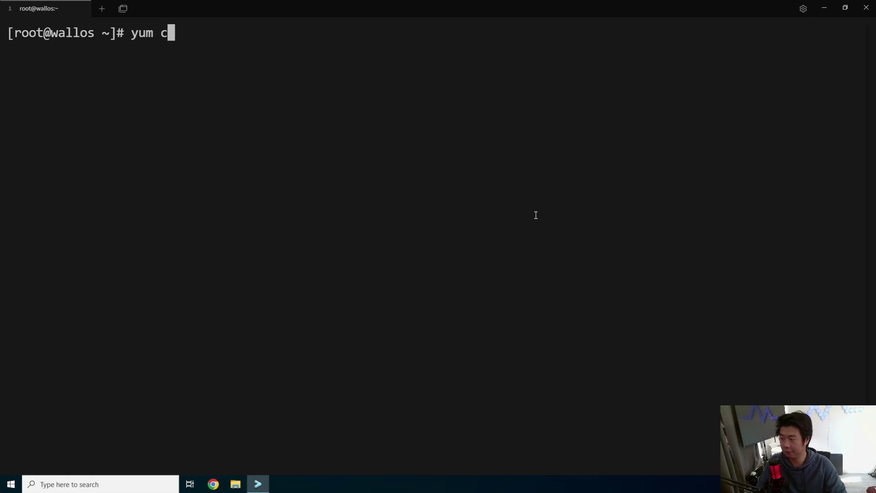
pyautogui.write('onfig ')
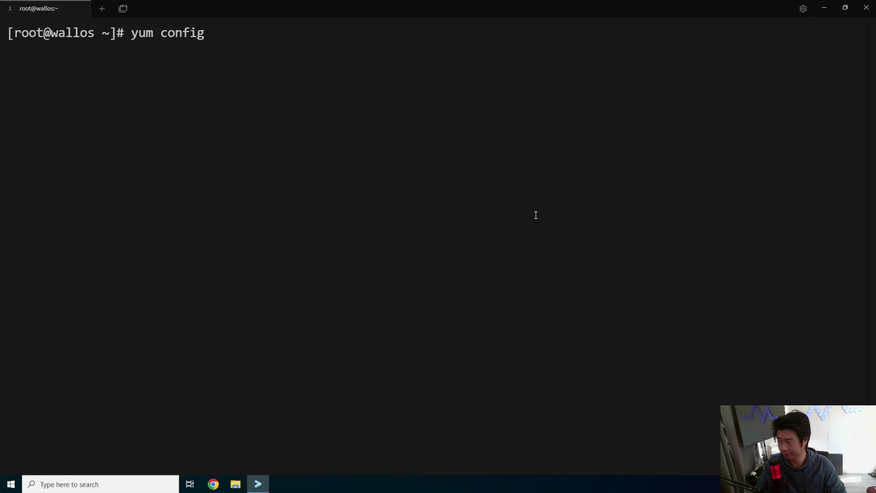
pyautogui.write('-co')
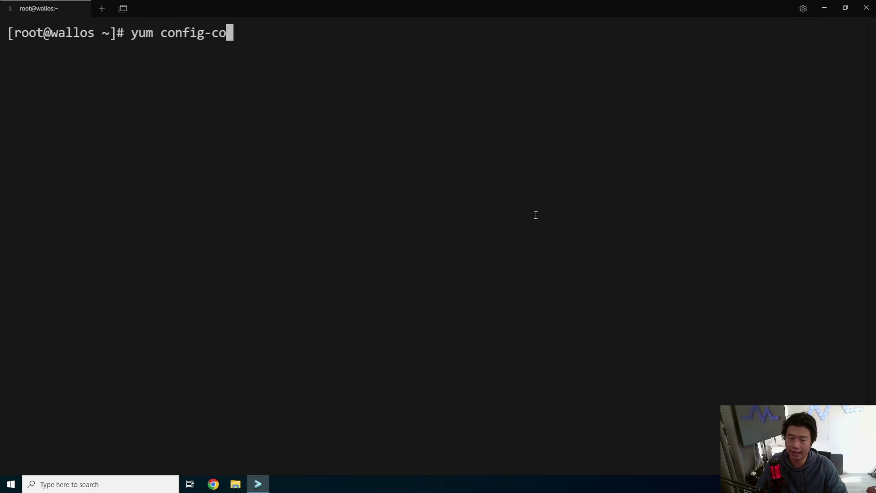
pyautogui.press('BackSpace')
pyautogui.press('BackSpace')
pyautogui.write('manager --ad')
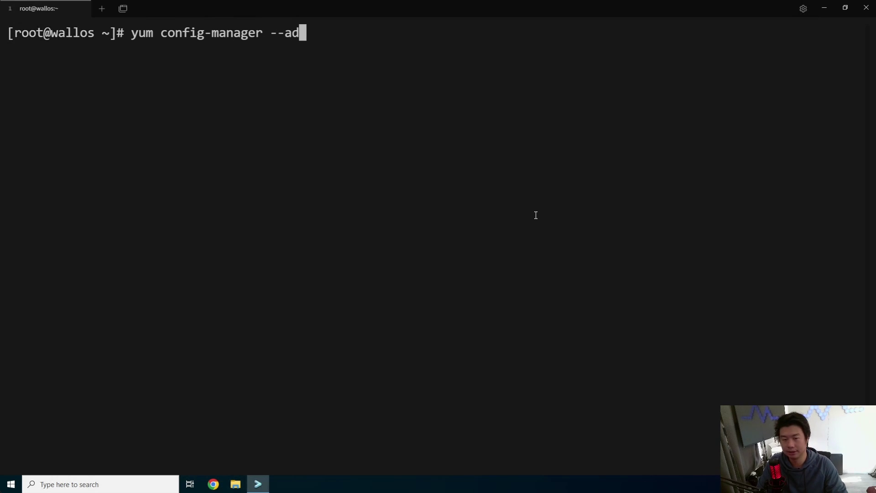
pyautogui.write('d-repo https://dwonl')
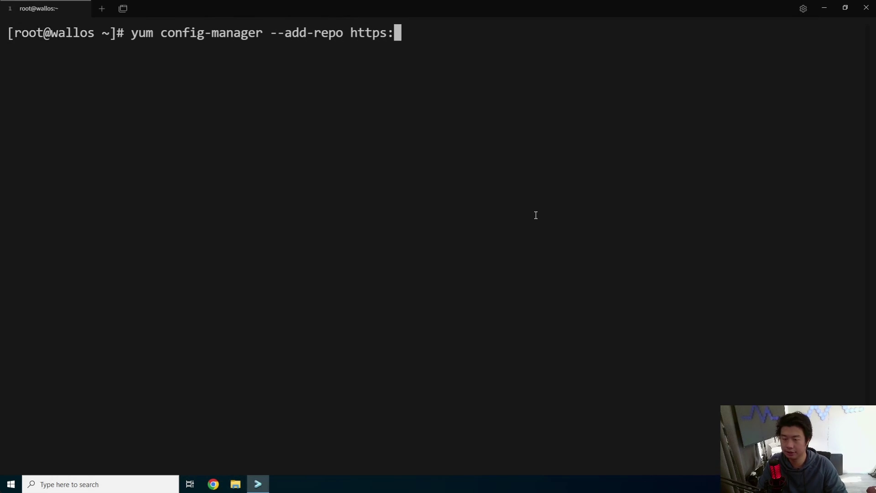
pyautogui.press('BackSpace')
pyautogui.press('BackSpace')
pyautogui.press('BackSpace')
pyautogui.press('BackSpace')
pyautogui.write('o')
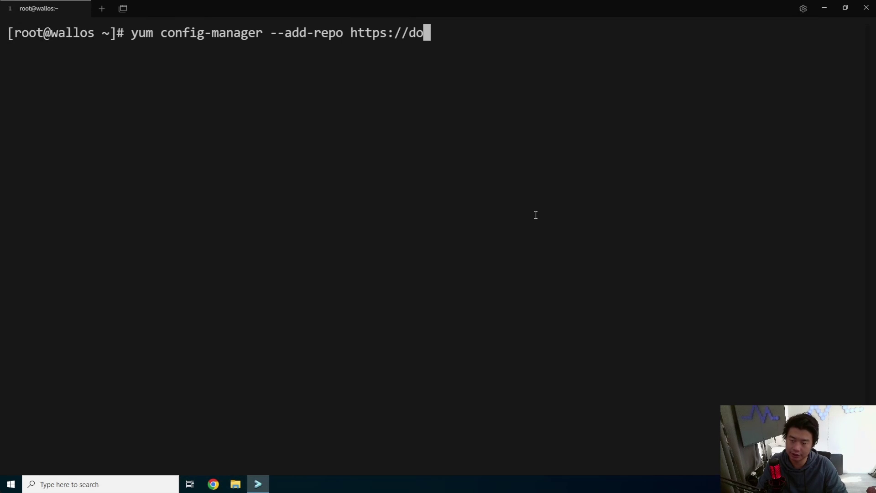
pyautogui.write('wnload.docker.c')
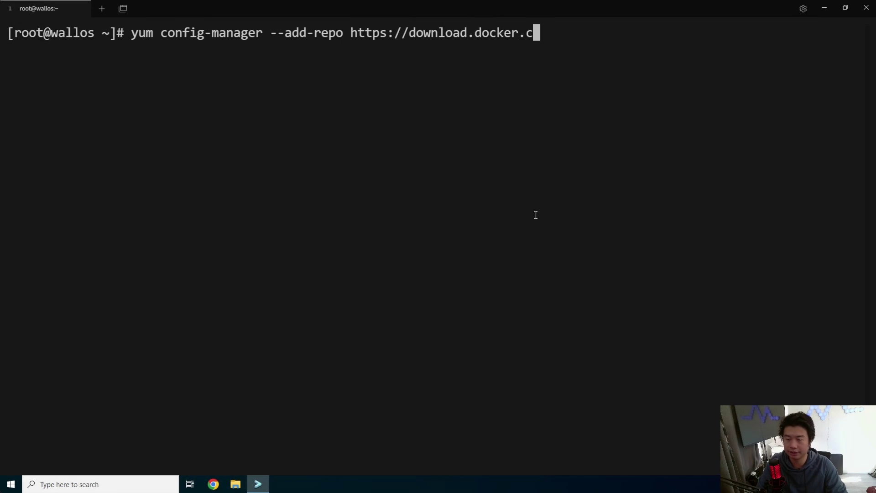
pyautogui.write('om/linux/ce')
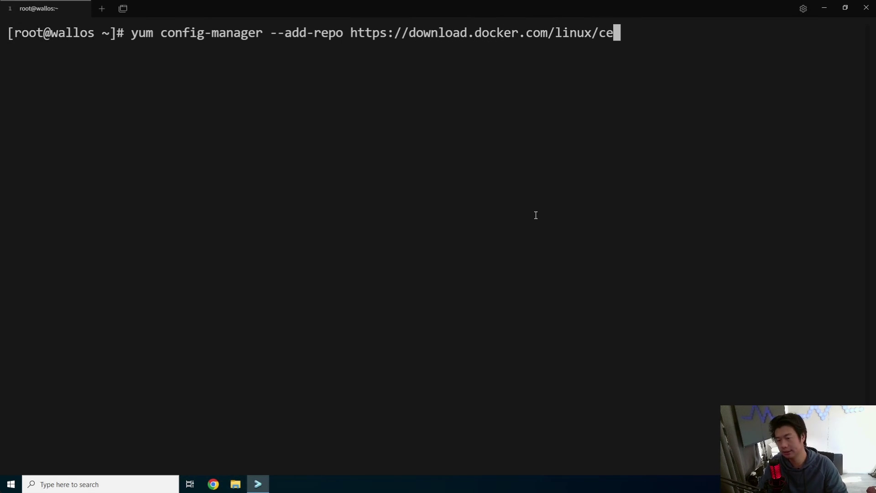
pyautogui.write('ntos/docker-ce.pr')
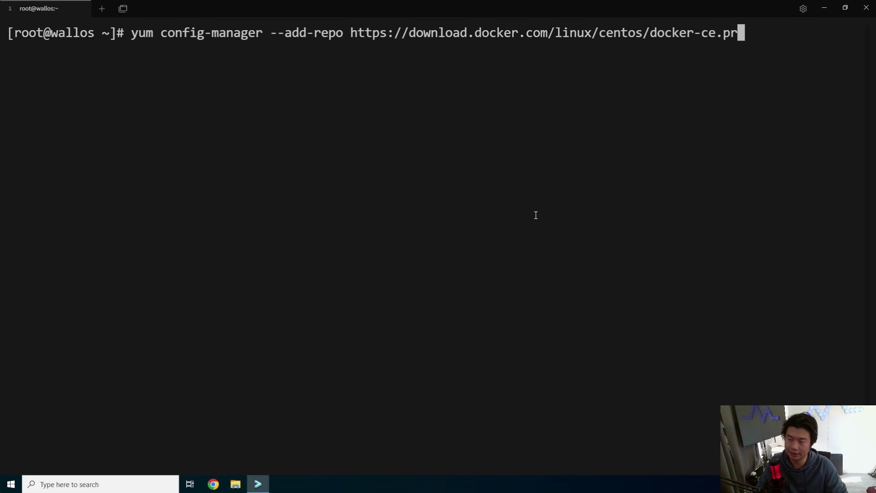
pyautogui.press('BackSpace')
pyautogui.press('BackSpace')
pyautogui.write('repo')
pyautogui.press('Return')
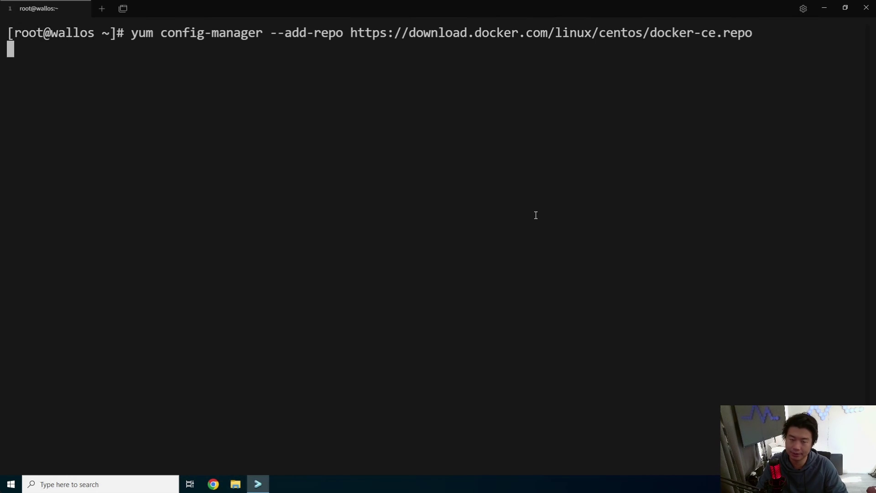
# Start installing docker-ce with yum -y install docker-ce.
pyautogui.write('yum ')
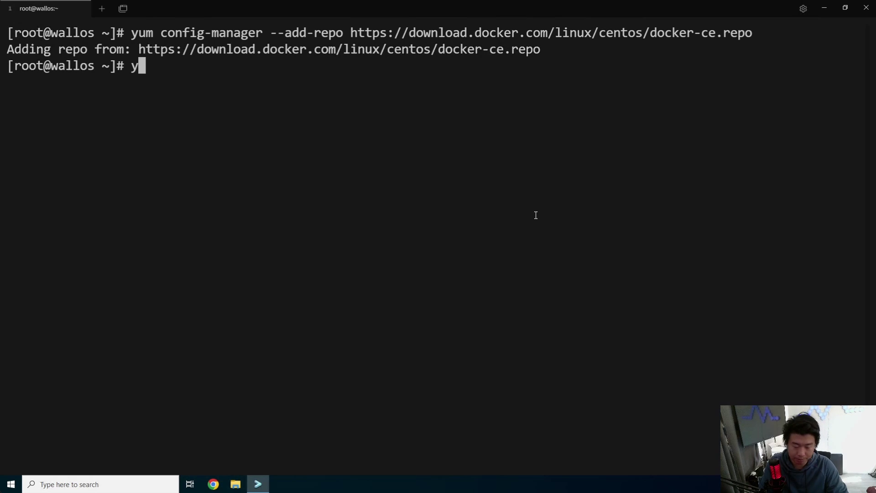
pyautogui.write('-')
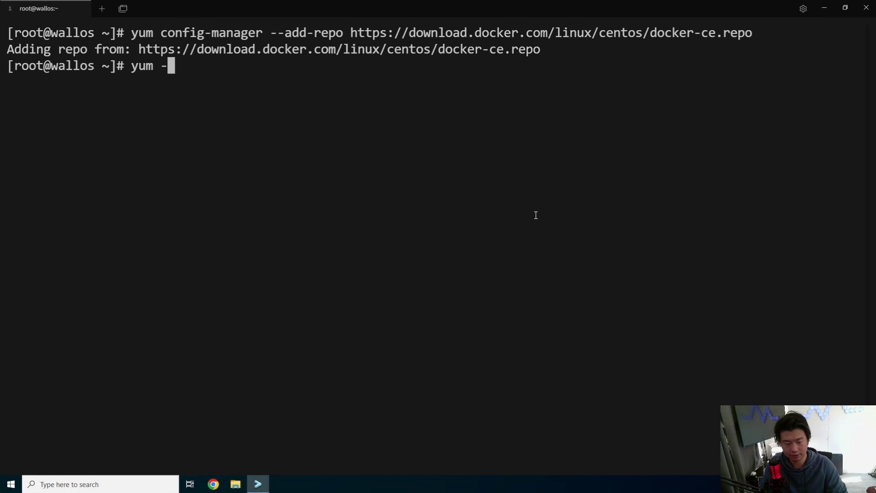
pyautogui.write('y install docker-ce')
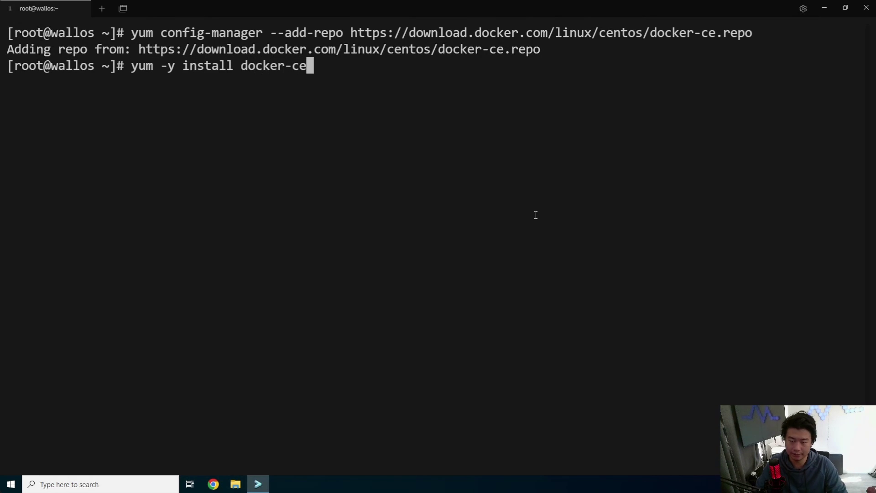
pyautogui.press('Return')
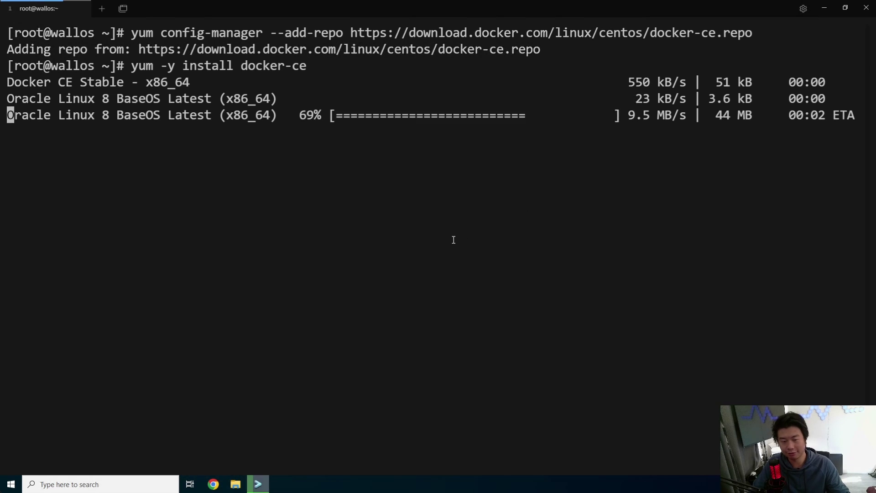
pyautogui.click(213, 484)
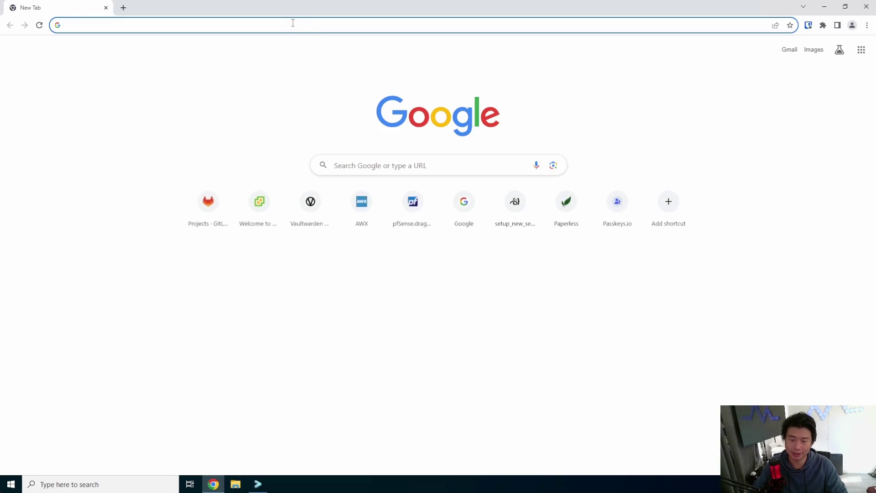
# Open gitlab.dragon.local and attempt to sign in with the admin credentials.
pyautogui.write('git')
pyautogui.press('Return')
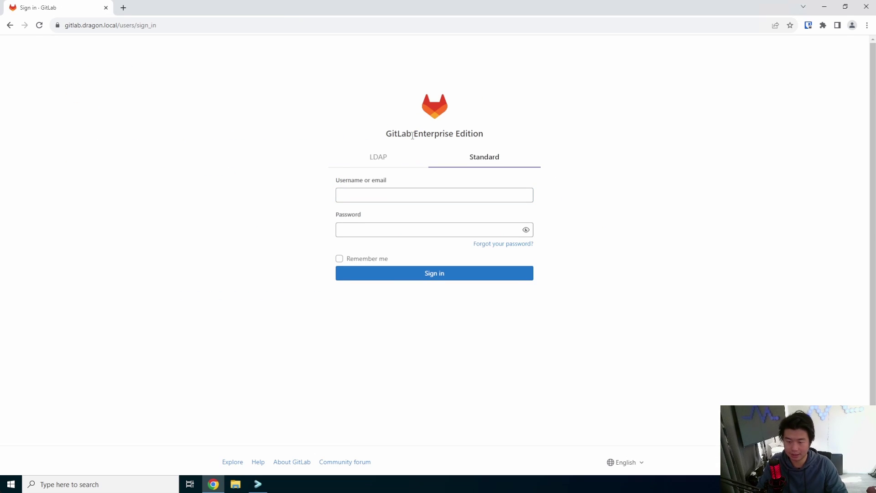
pyautogui.click(437, 197)
pyautogui.write('root')
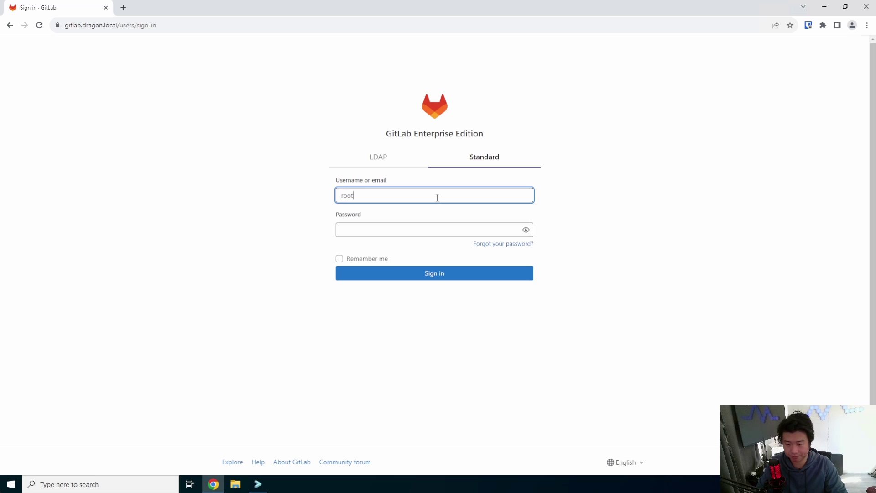
pyautogui.press('Tab')
pyautogui.write('p')
pyautogui.press('Return')
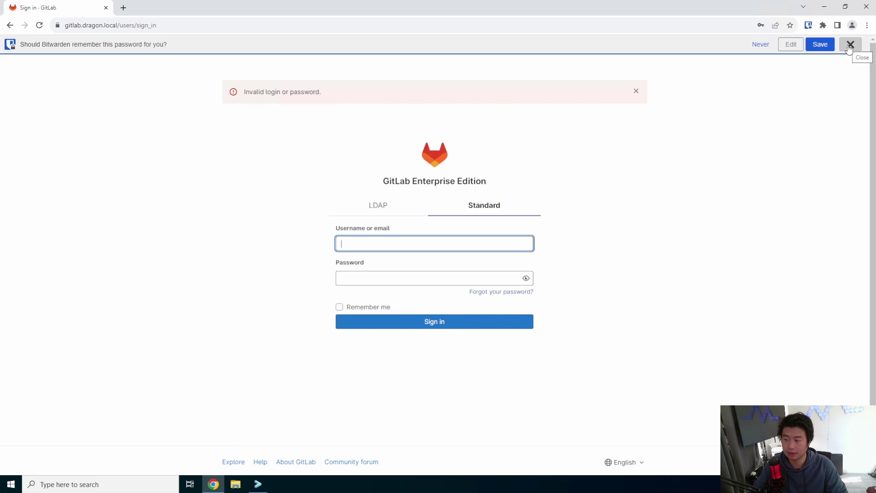
pyautogui.click(850, 45)
# Retry signing in as root after the failed login and dismiss the password-saving prompt.
pyautogui.click(368, 226)
pyautogui.write('ro')
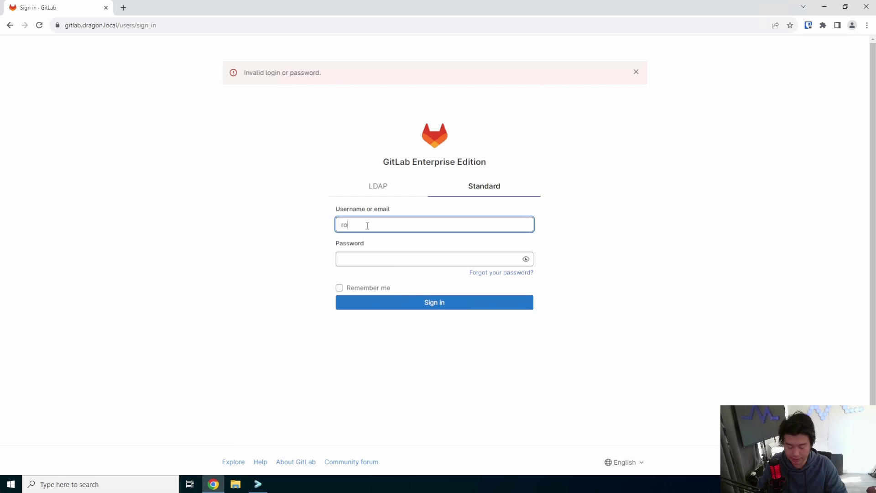
pyautogui.write('ot')
pyautogui.press('Tab')
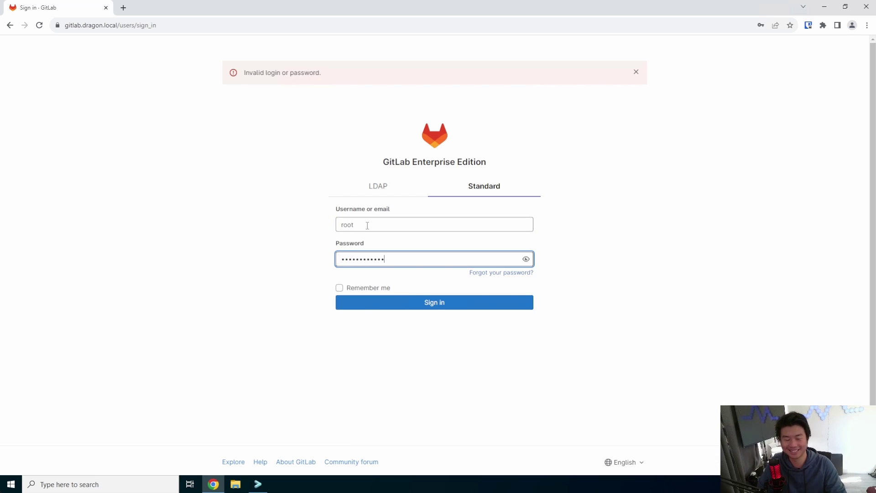
pyautogui.press('Return')
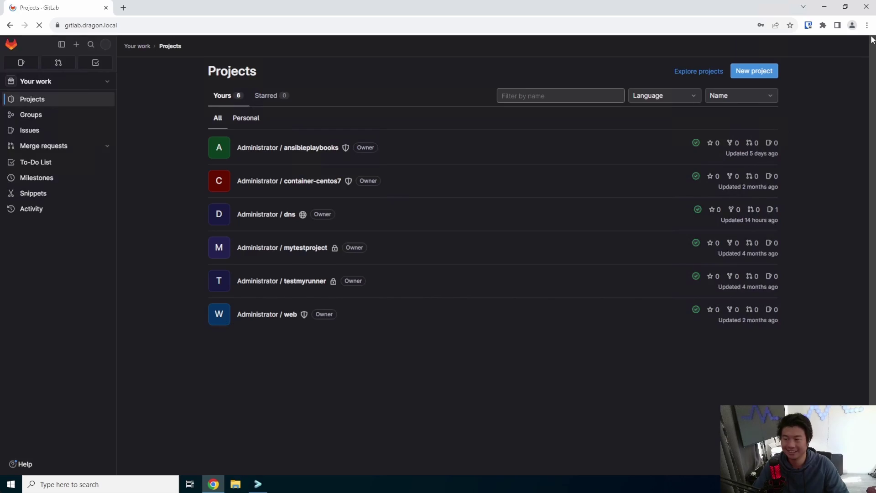
pyautogui.click(756, 47)
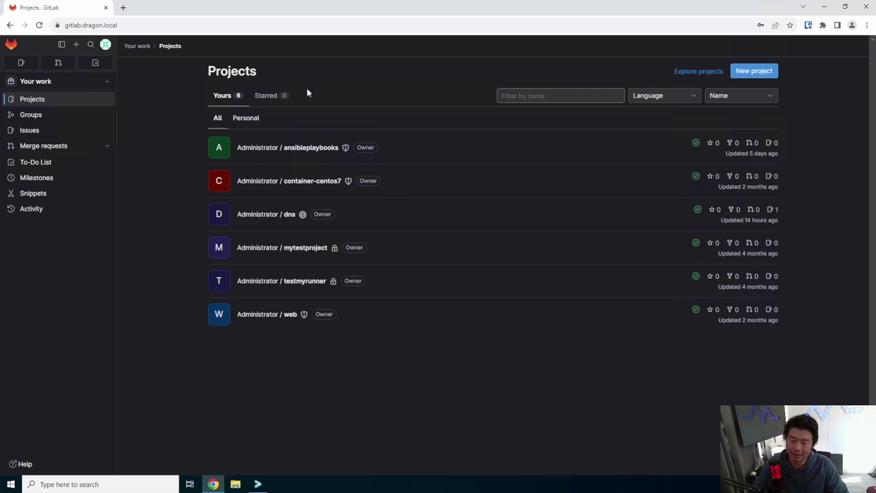
# Open dragon.local.zone in the dns project's Web IDE and bump the serial to 202307125.
pyautogui.click(262, 219)
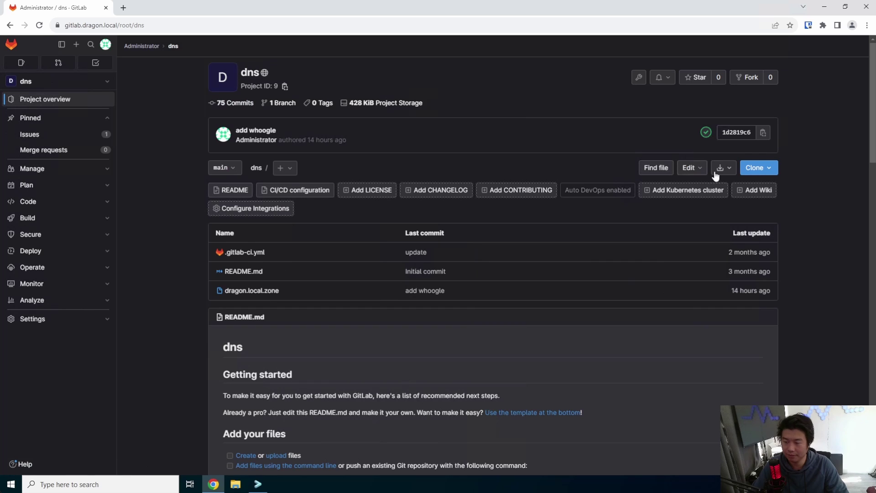
pyautogui.click(690, 169)
pyautogui.click(692, 197)
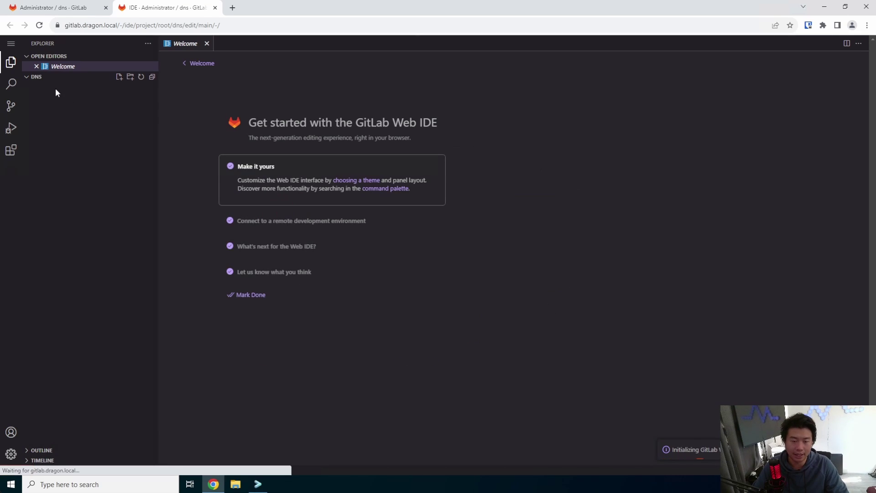
pyautogui.click(59, 96)
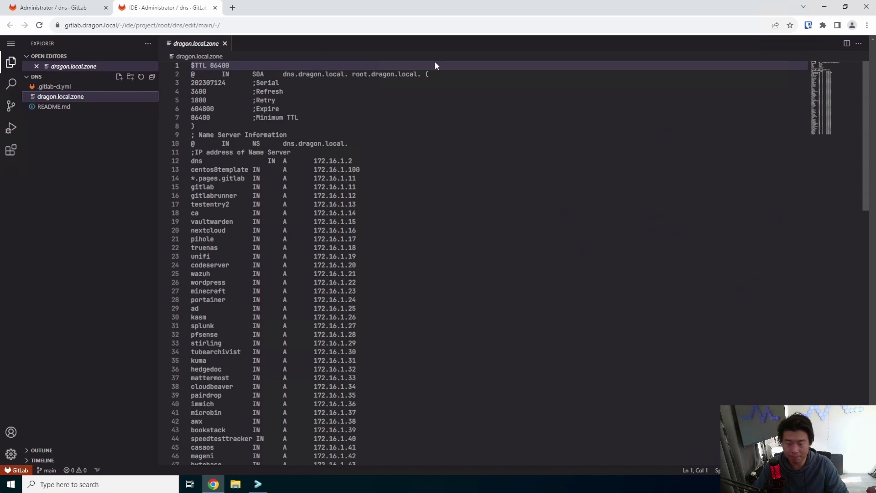
pyautogui.doubleClick(221, 85)
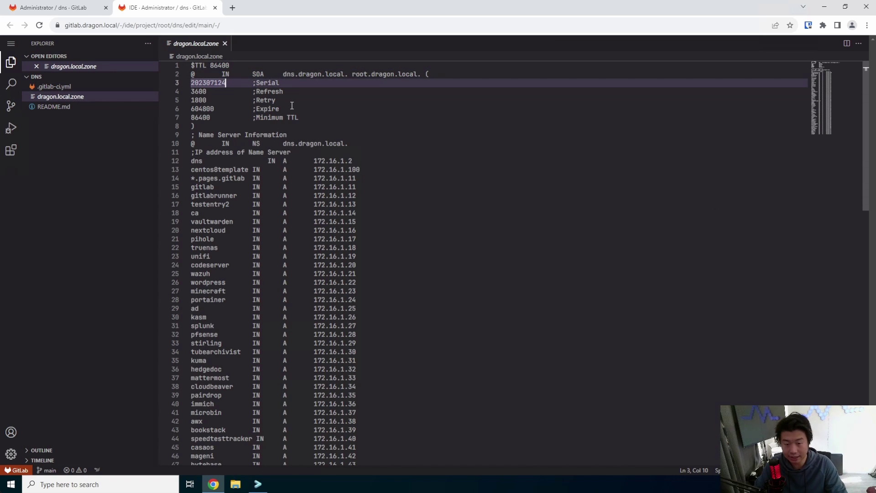
pyautogui.write('202307125')
# Add a wallos A record pointing to 172.16.1.77 on the last line.
pyautogui.scroll(-10, 456, 255)
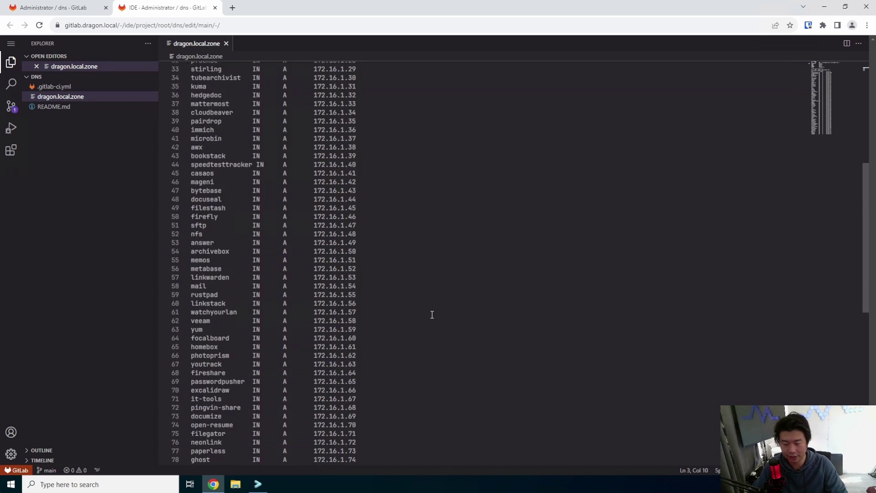
pyautogui.scroll(-6, 432, 315)
pyautogui.click(407, 327)
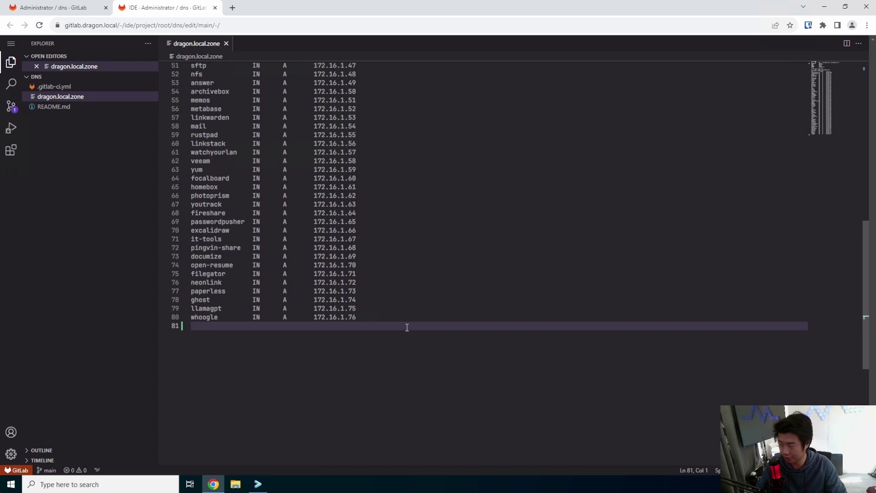
pyautogui.write('wallos')
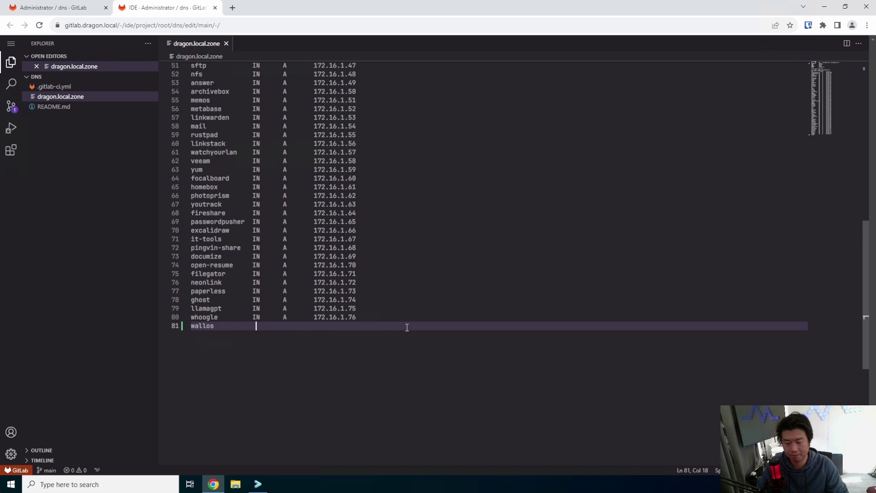
pyautogui.write('IN')
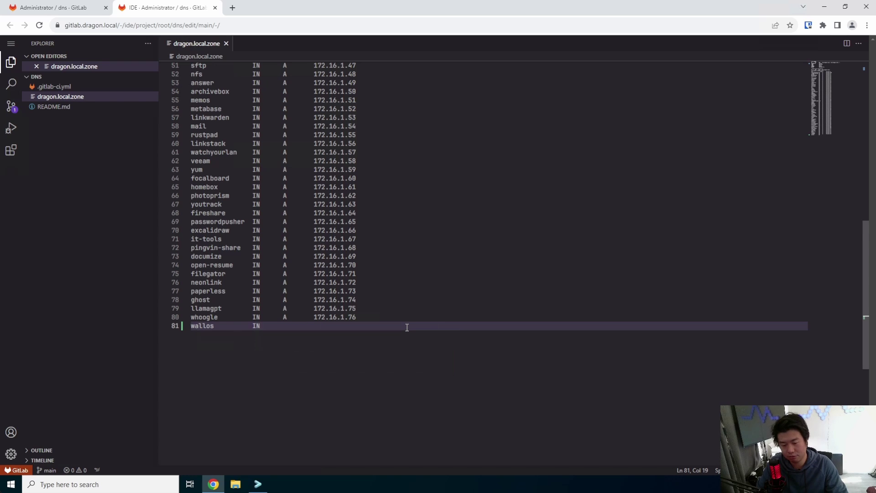
pyautogui.press('Tab')
pyautogui.write('A')
pyautogui.press('Tab')
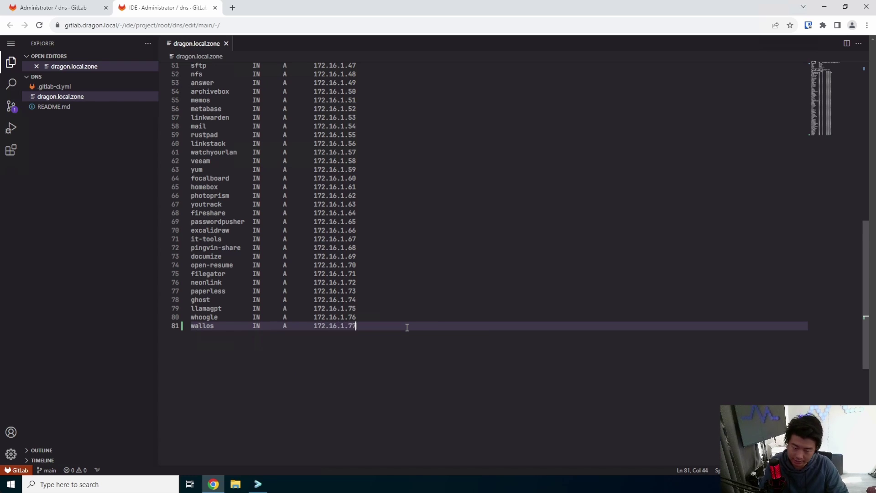
# Commit the zone change to main as 'add wallos' and close the Web IDE.
pyautogui.click(11, 106)
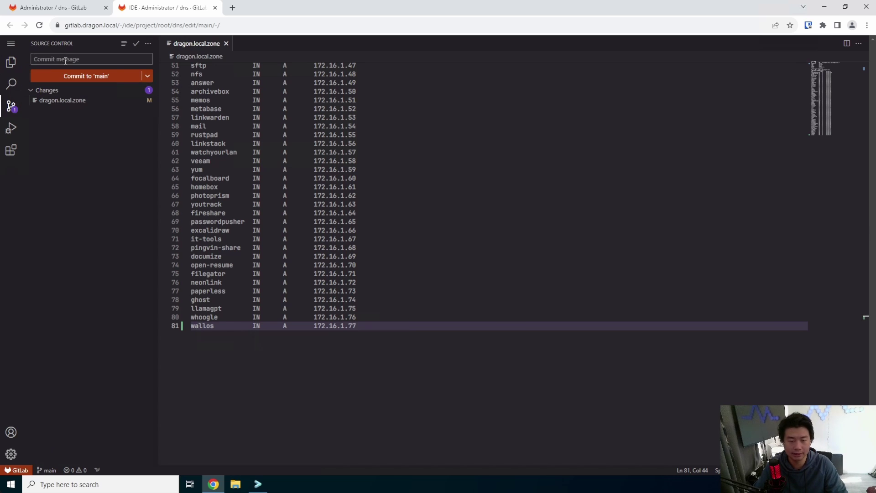
pyautogui.write('add wallos')
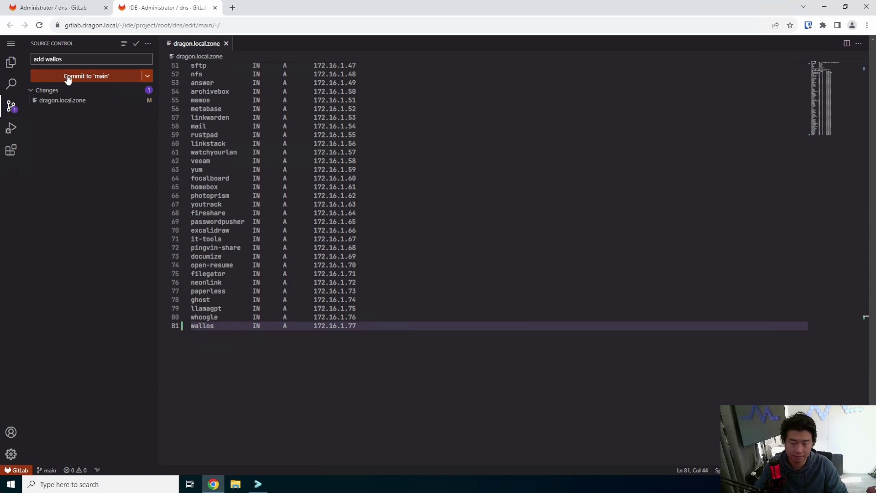
pyautogui.click(68, 77)
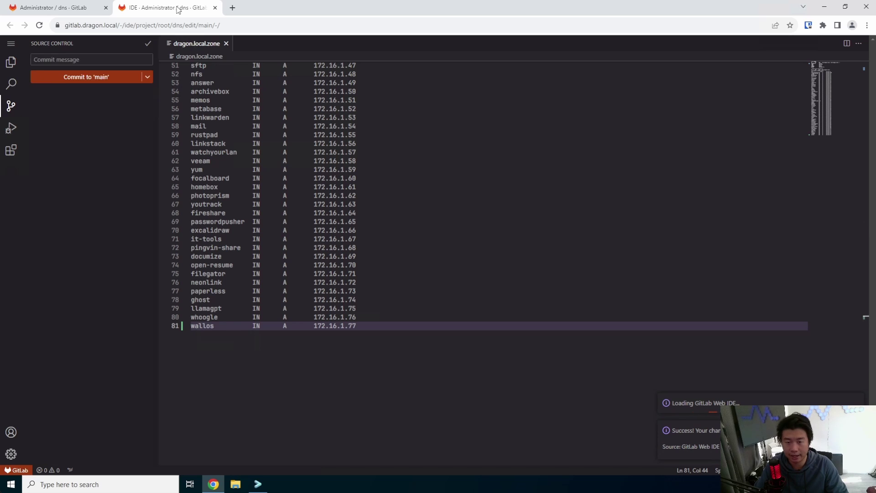
pyautogui.click(215, 8)
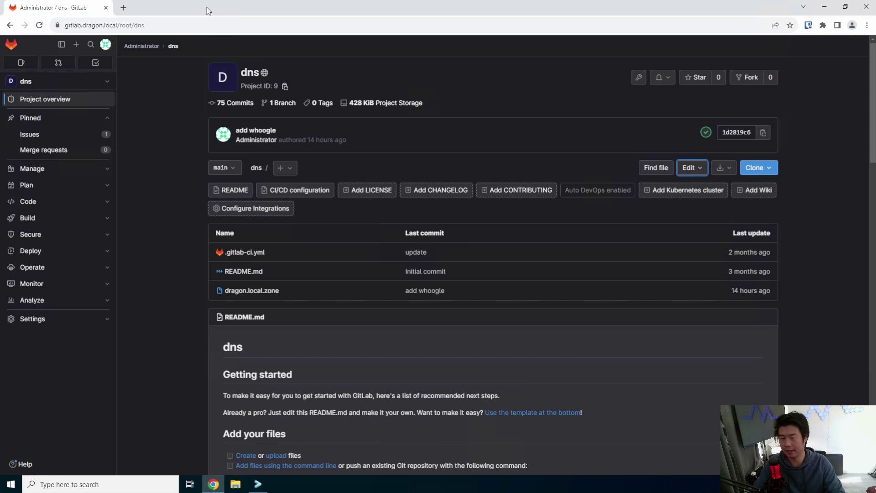
# Search 'wallos github' in a new tab and open the ellite/Wallos repository.
pyautogui.click(124, 8)
pyautogui.write('wallos')
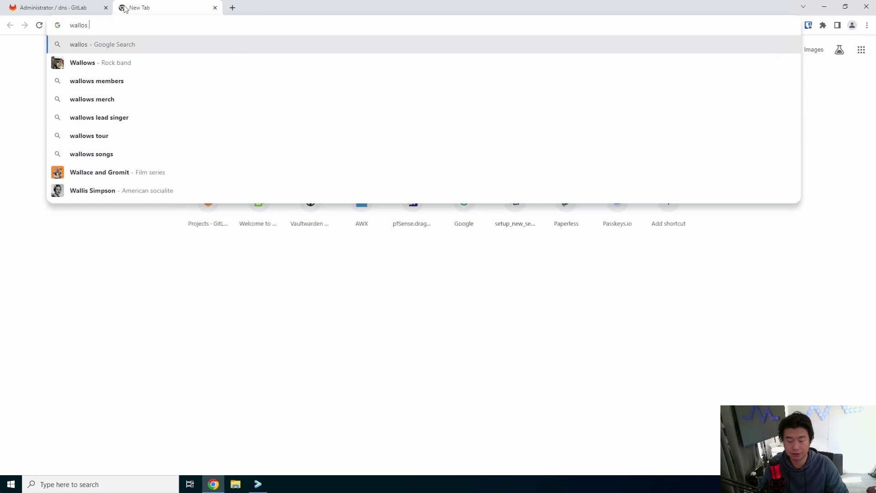
pyautogui.write(' github')
pyautogui.press('Return')
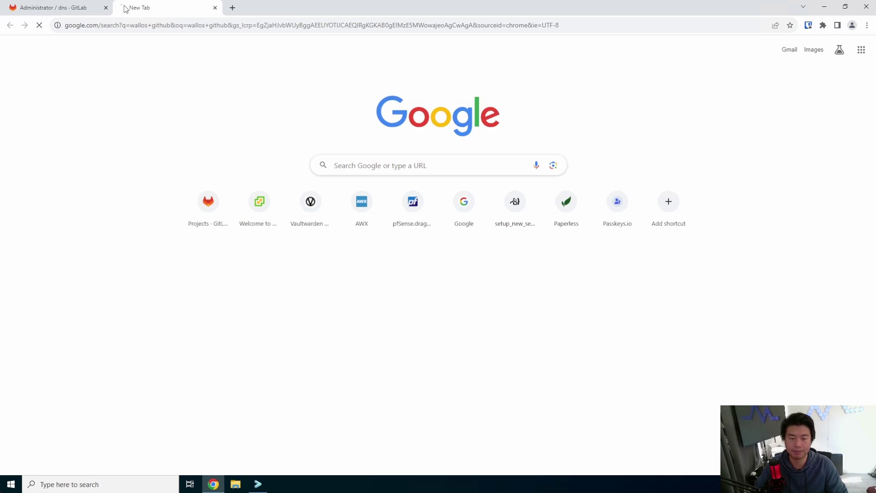
pyautogui.click(210, 153)
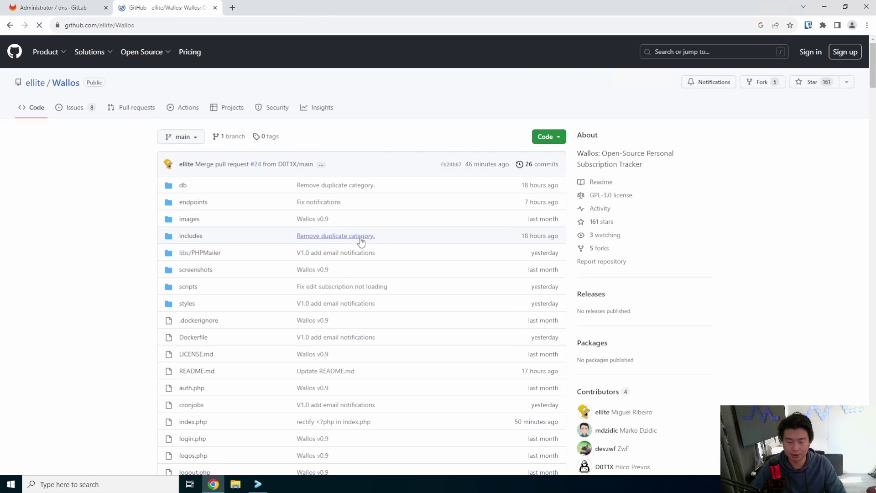
# Jump to the Docker installation section and review the docker-compose example.
pyautogui.scroll(-10, 314, 223)
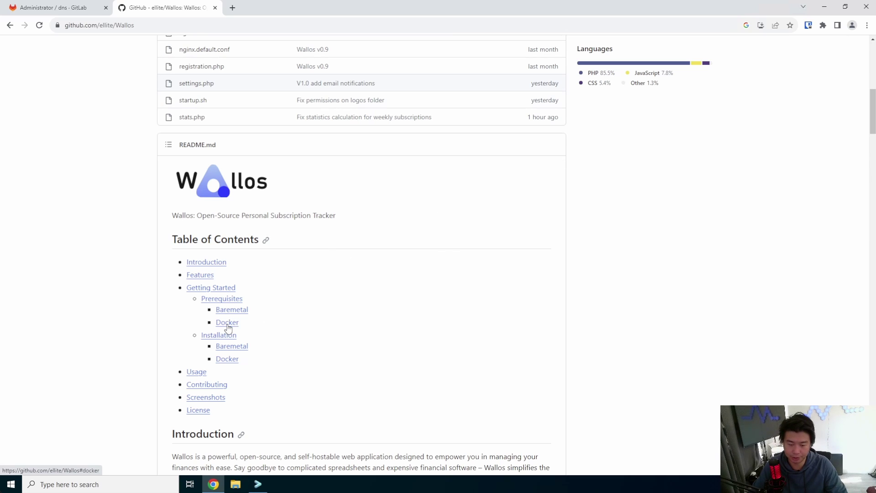
pyautogui.click(229, 360)
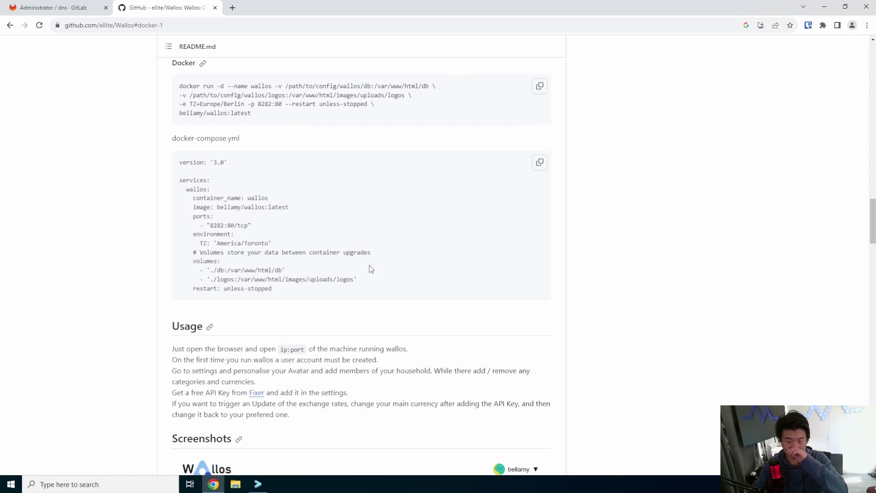
pyautogui.moveTo(234, 142); pyautogui.dragTo(165, 143)
pyautogui.click(285, 276)
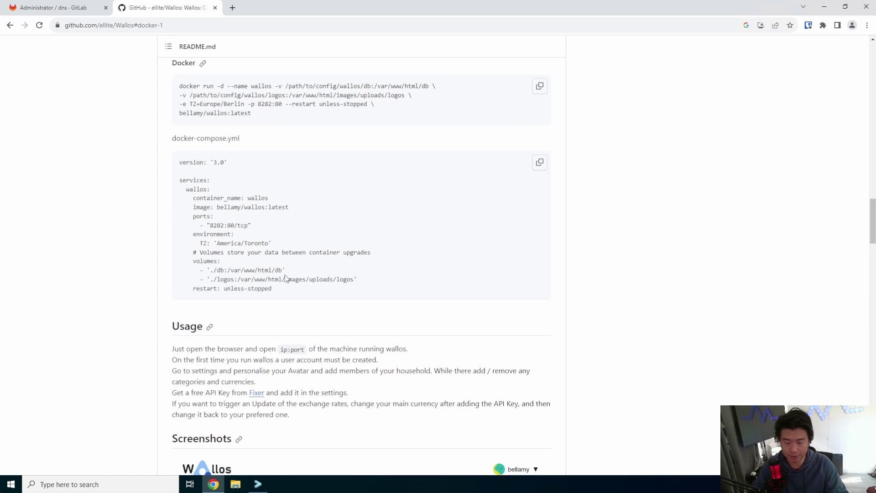
pyautogui.moveTo(274, 292); pyautogui.dragTo(172, 164)
pyautogui.click(314, 201)
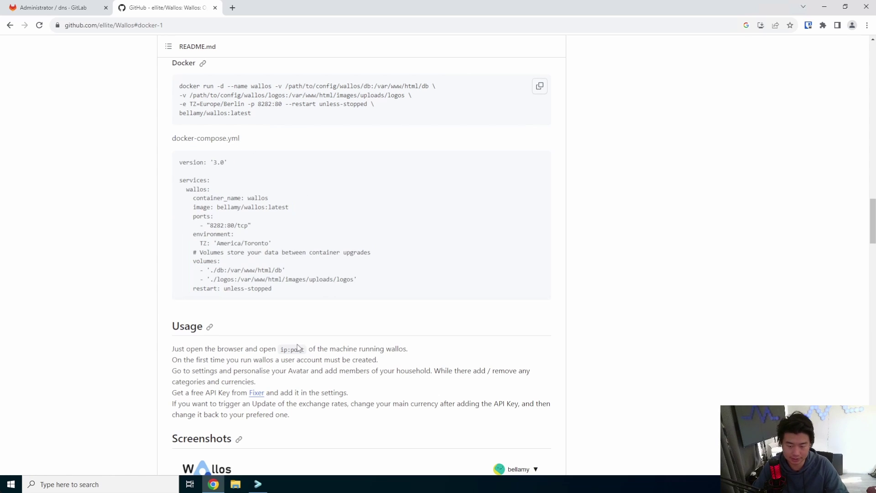
pyautogui.click(258, 484)
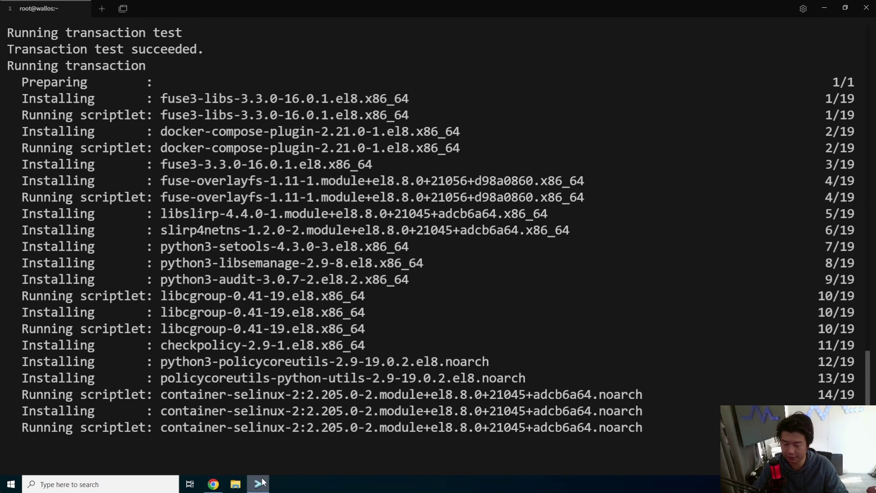
# Enable docker at boot and start the docker service with systemctl.
pyautogui.press('Return')
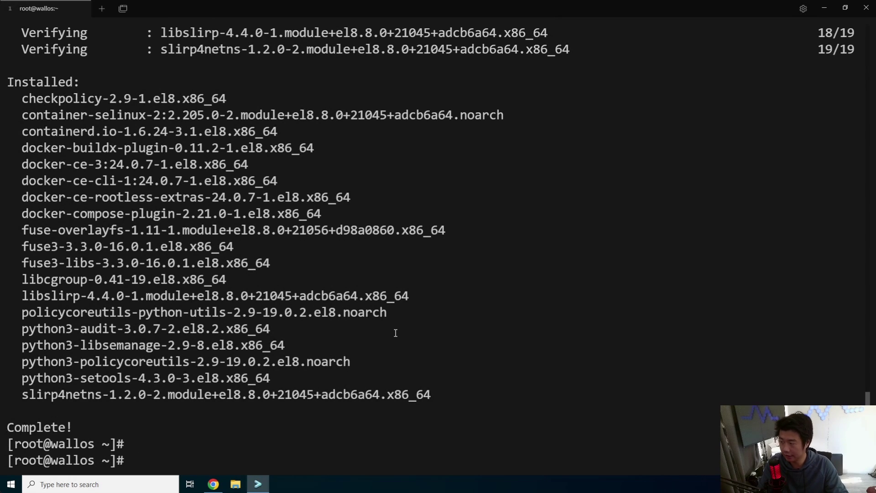
pyautogui.write('systemctl ')
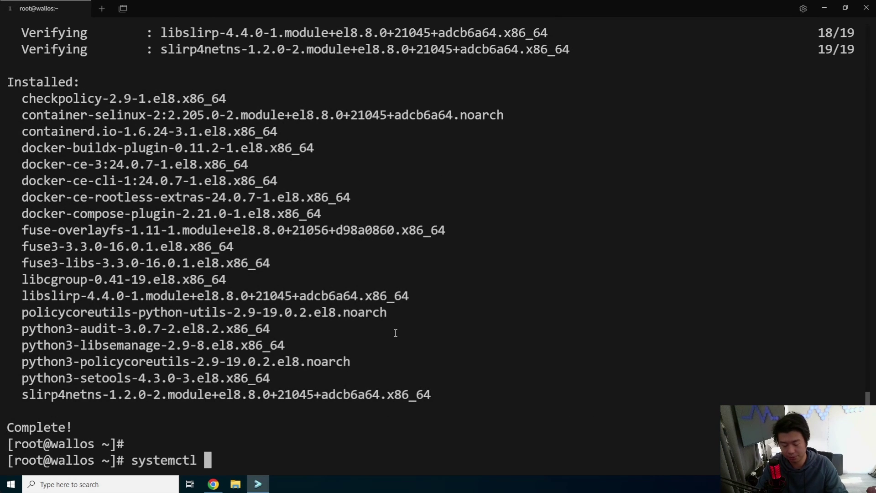
pyautogui.write('enable docker')
pyautogui.press('Return')
pyautogui.write('s')
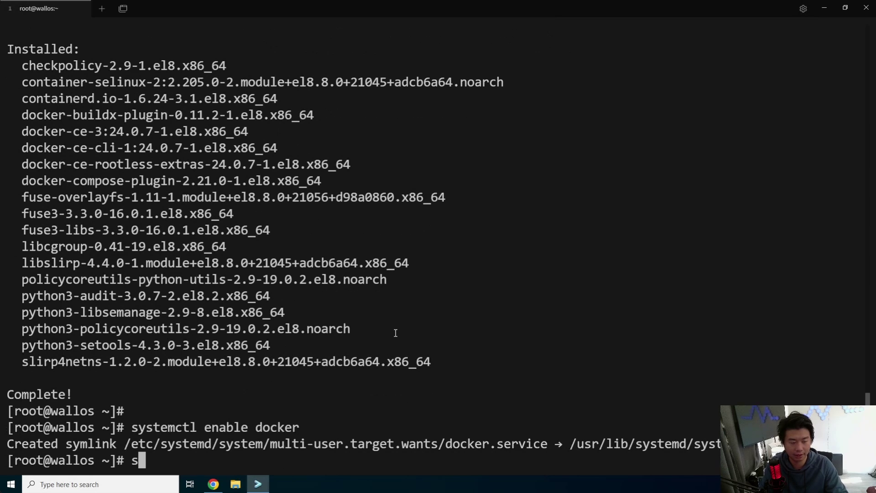
pyautogui.write('ystemctl start docker')
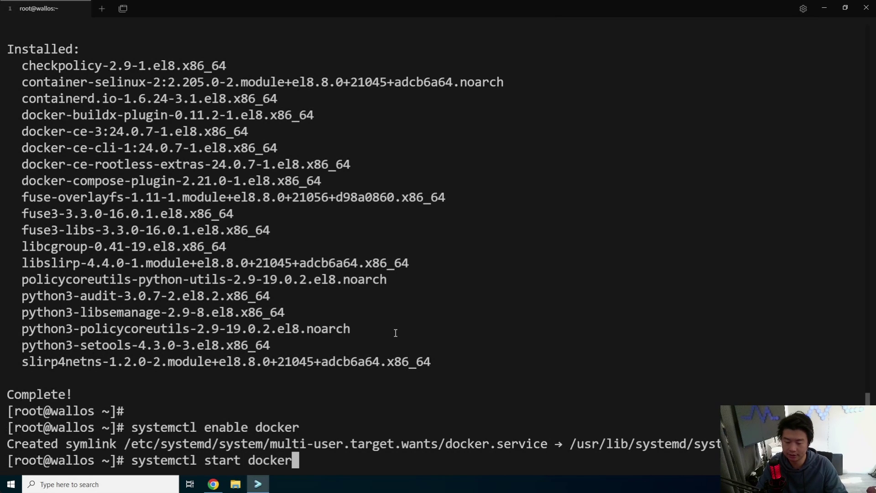
pyautogui.press('Return')
pyautogui.hotkey('ctrl', 'l')
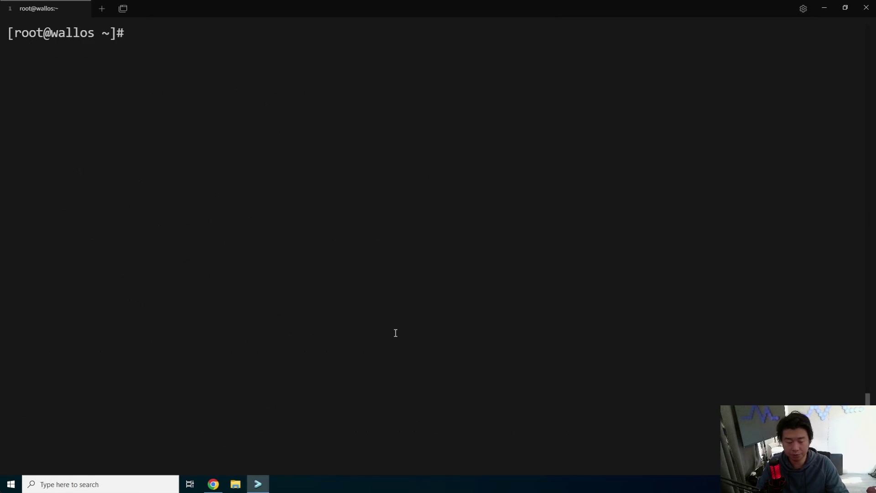
# Download Docker Compose v2.5.0 linux-x86_64 to /usr/local/bin/docker-compose with curl -L.
pyautogui.write('yum')
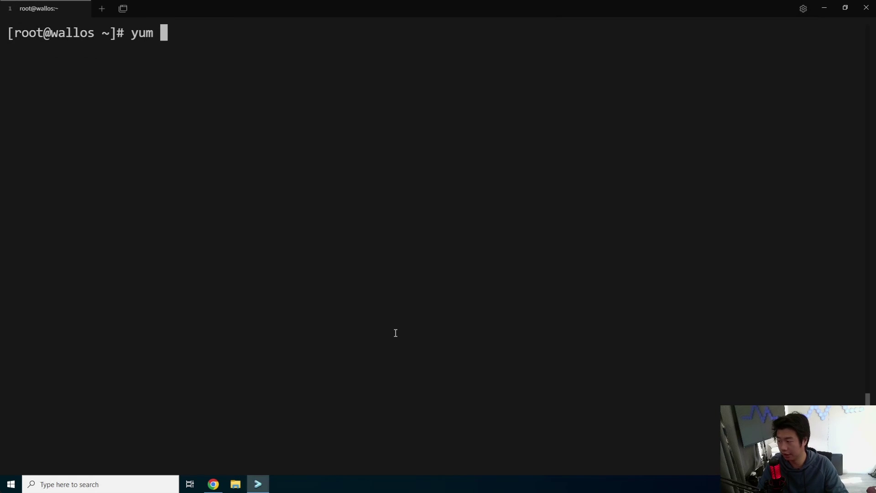
pyautogui.press('BackSpace')
pyautogui.press('BackSpace')
pyautogui.press('BackSpace')
pyautogui.press('BackSpace')
pyautogui.write('cur')
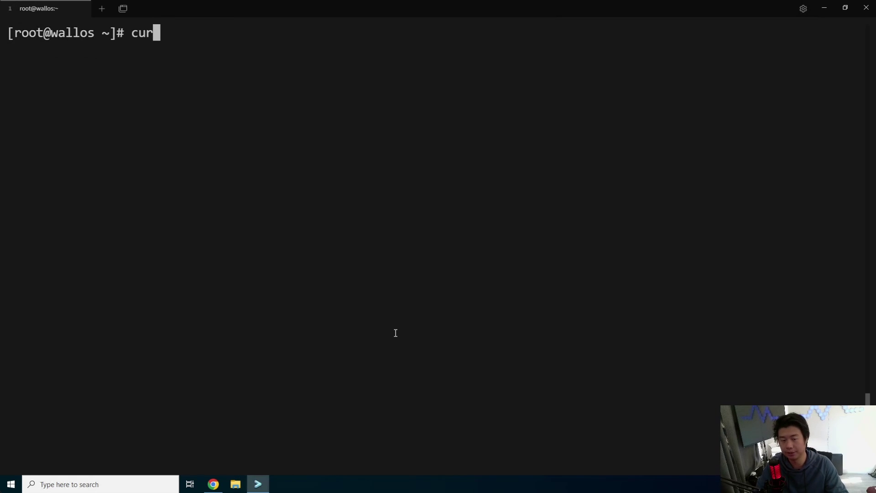
pyautogui.write('l -L https')
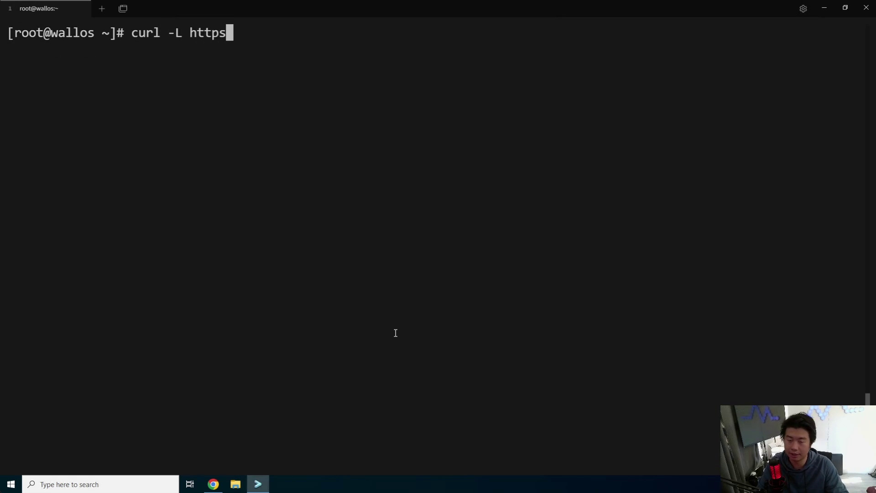
pyautogui.write('://gith')
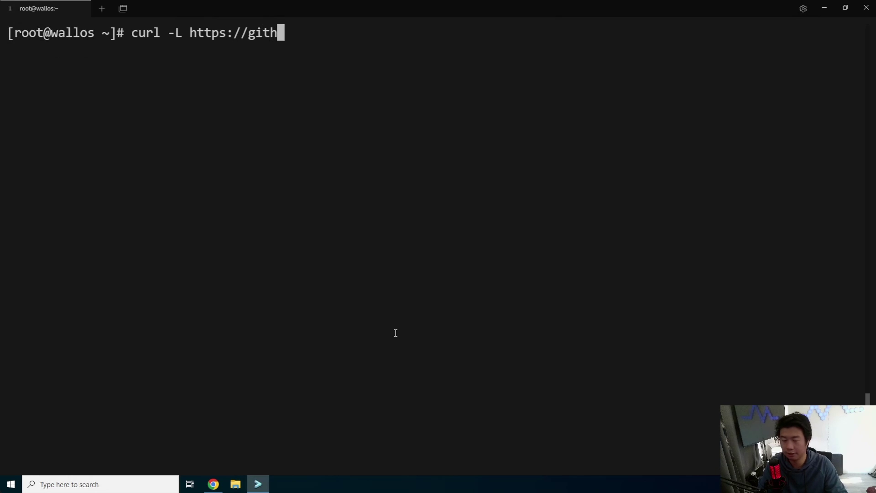
pyautogui.write('ub.com/docker/')
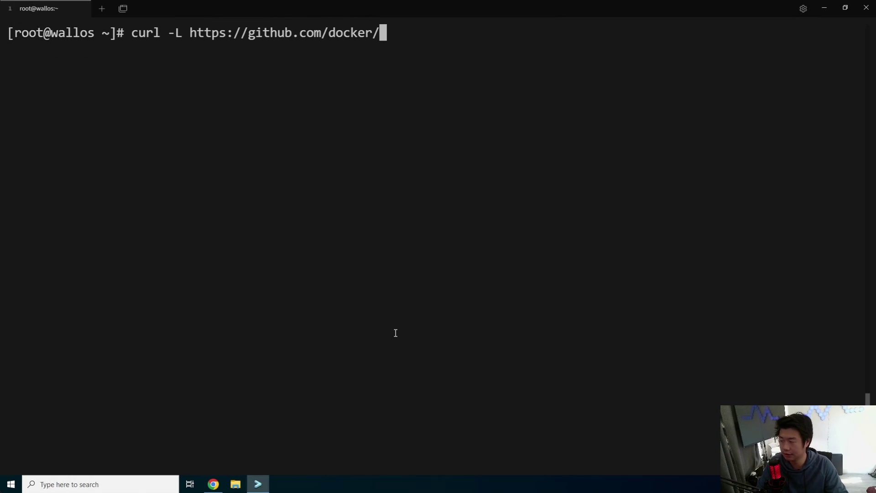
pyautogui.write('compose/release')
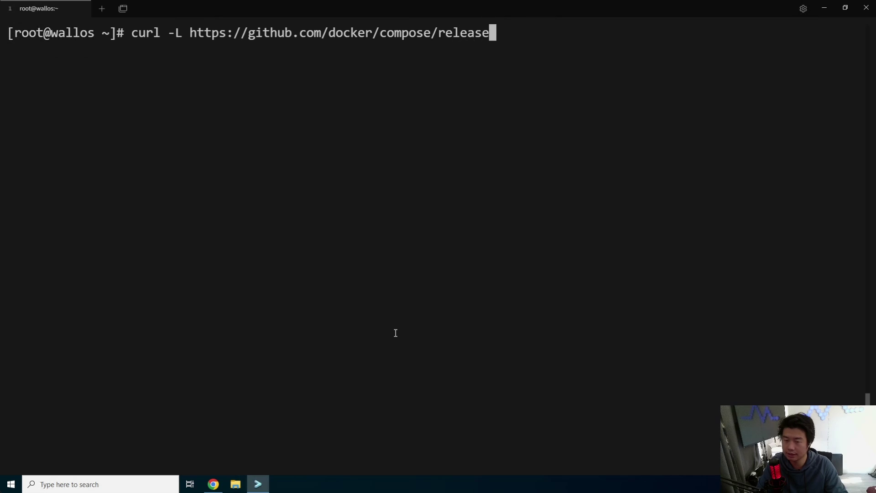
pyautogui.write('s/download')
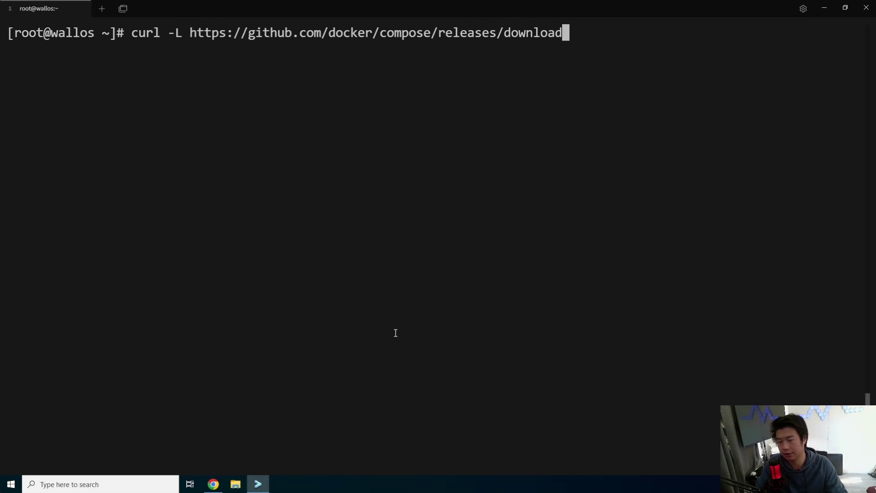
pyautogui.write('/v2.5.0')
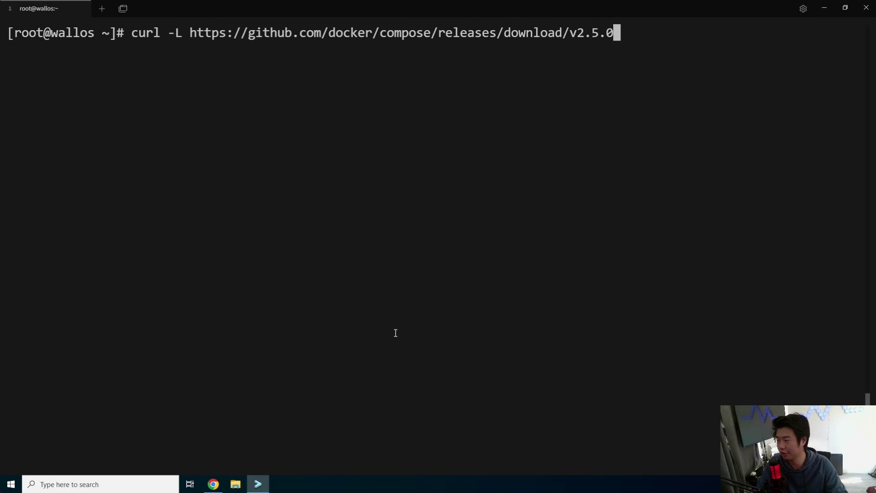
pyautogui.write('/docker-')
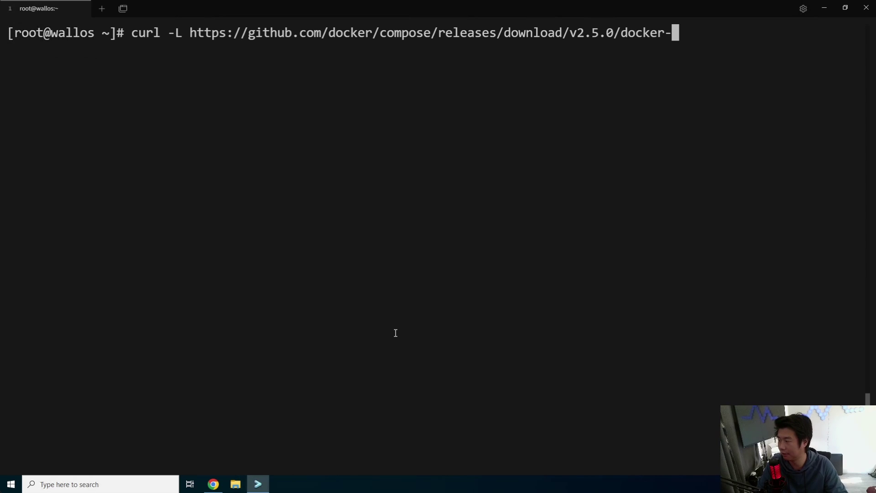
pyautogui.write('compose-lin')
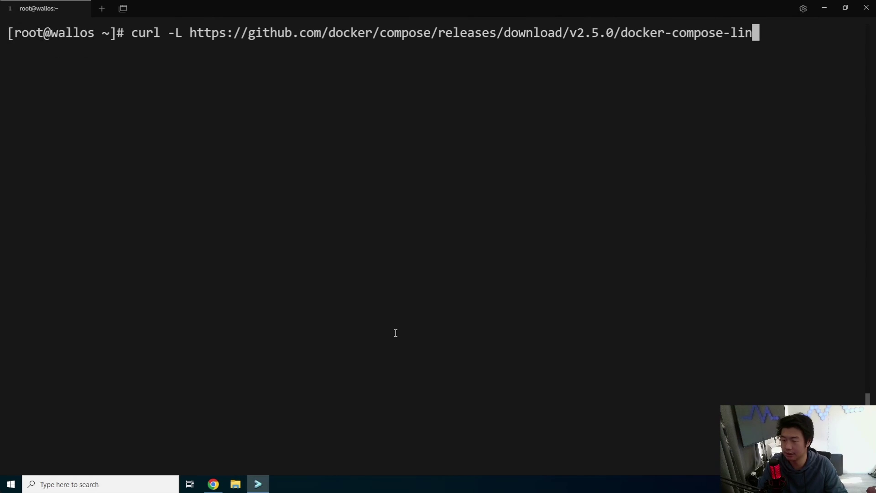
pyautogui.write('ux-x86_74')
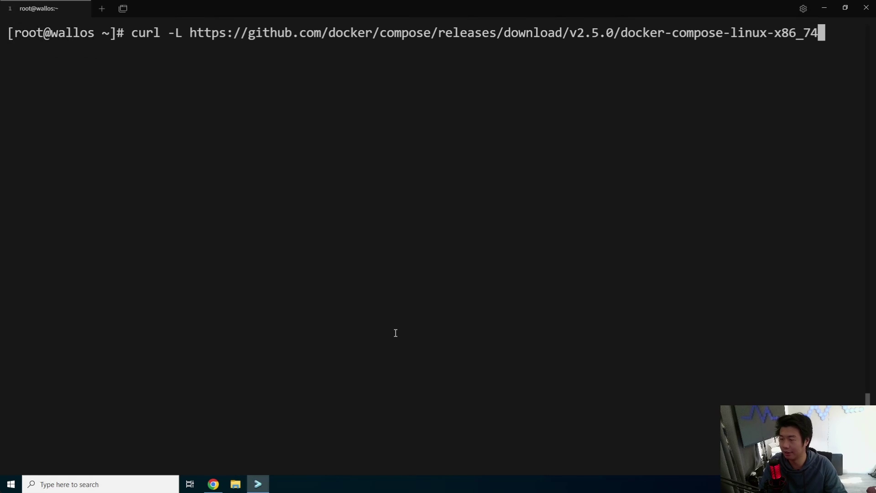
pyautogui.press('BackSpace')
pyautogui.press('BackSpace')
pyautogui.write('64 -o /')
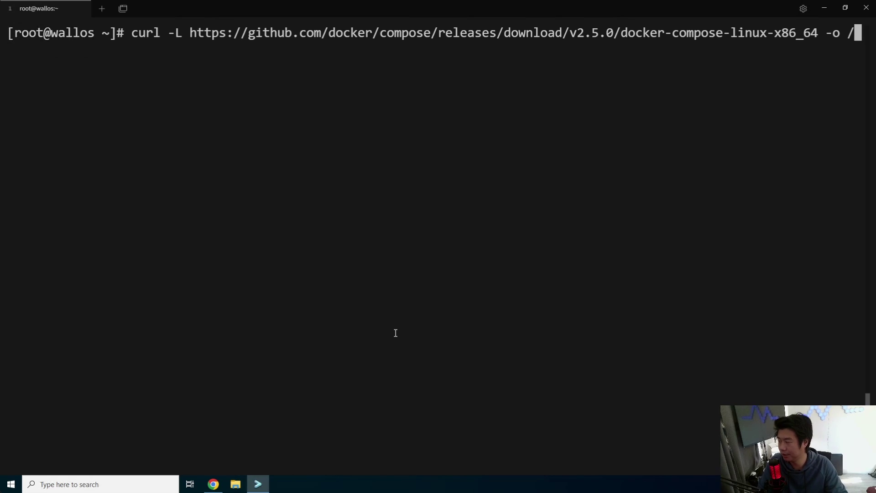
pyautogui.write('usr/local/bin/docker')
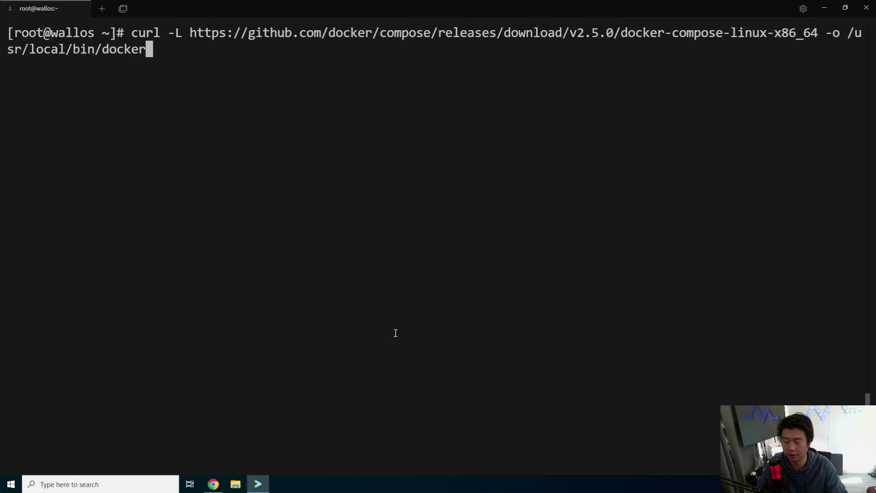
pyautogui.write('-compose')
pyautogui.press('Return')
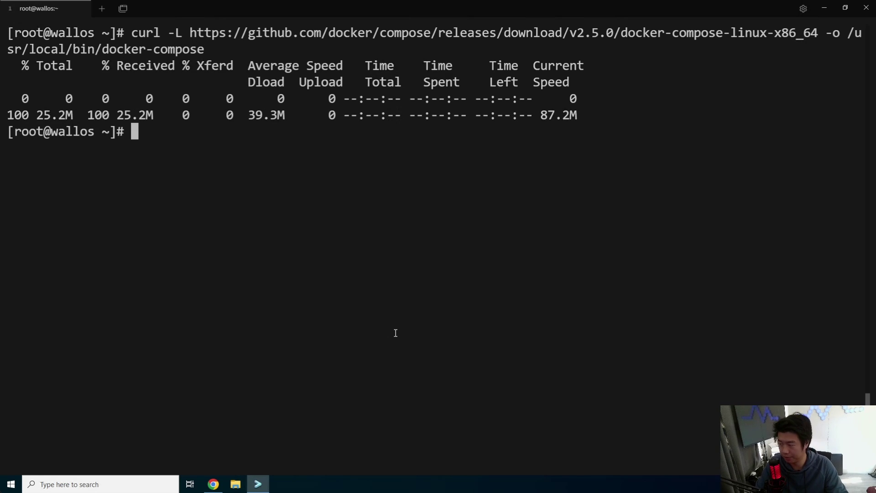
# Make /usr/local/bin/docker-compose executable and confirm it reports version v2.5.0.
pyautogui.write('chmod +x ')
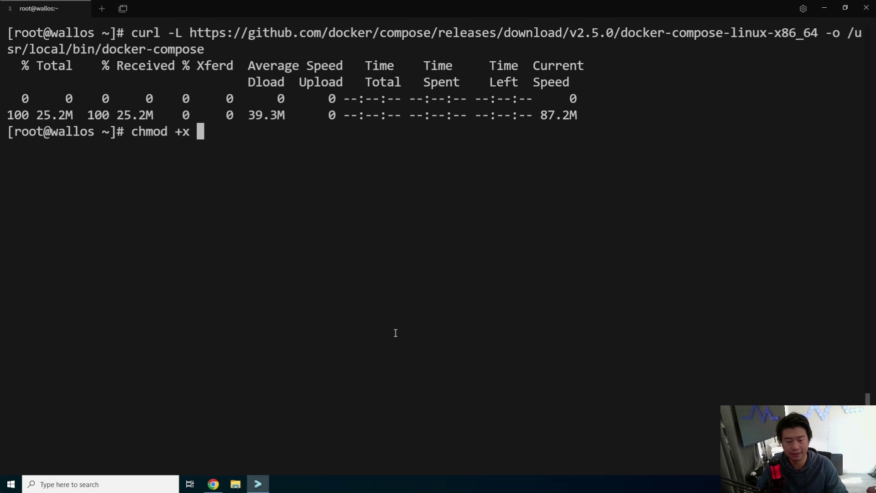
pyautogui.write('/usr/local/')
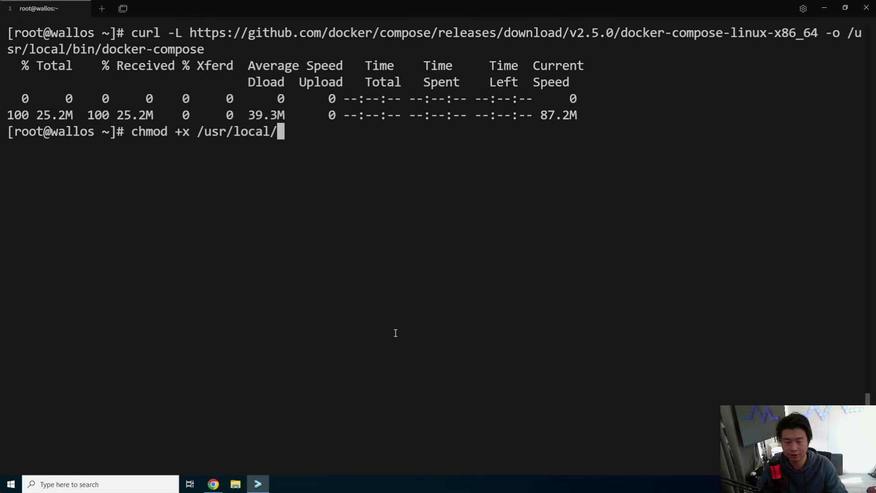
pyautogui.write('b')
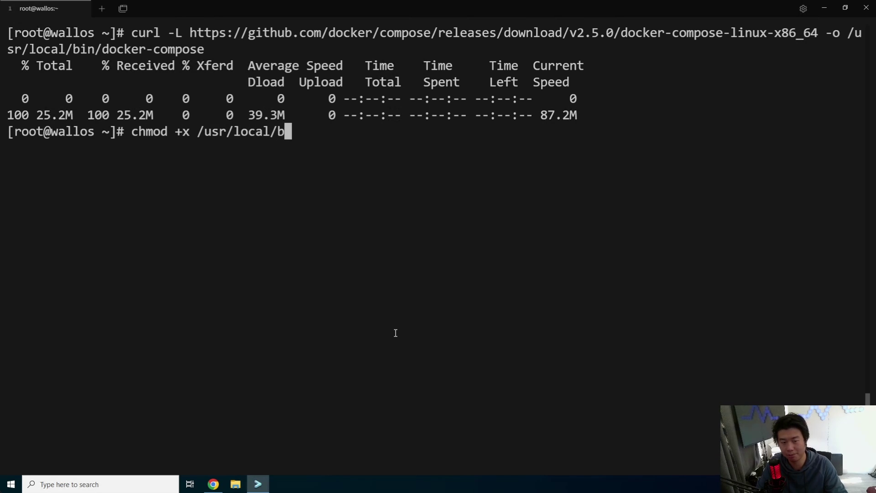
pyautogui.write('in/docker-compose')
pyautogui.press('Return')
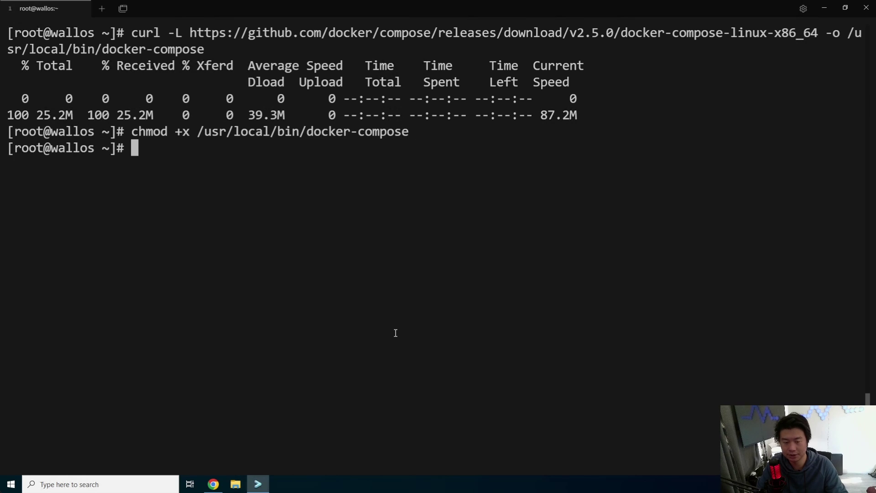
pyautogui.hotkey('ctrl', 'l')
pyautogui.write('docker-')
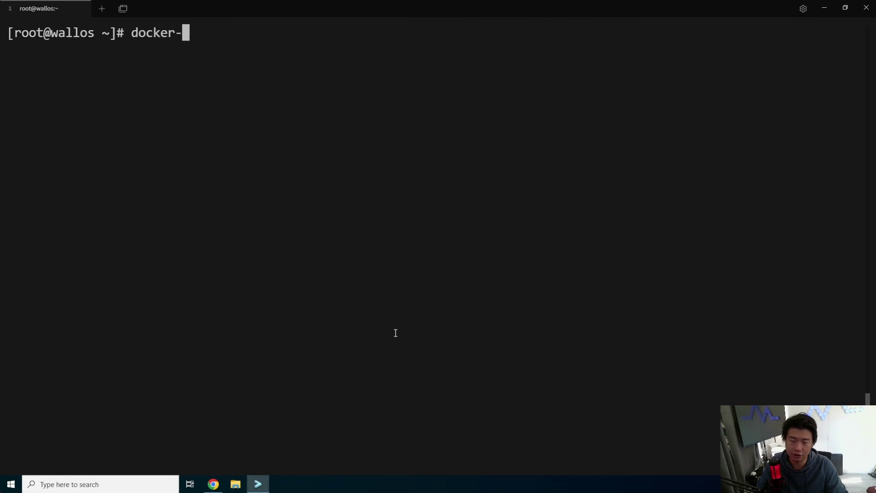
pyautogui.write('compose --version')
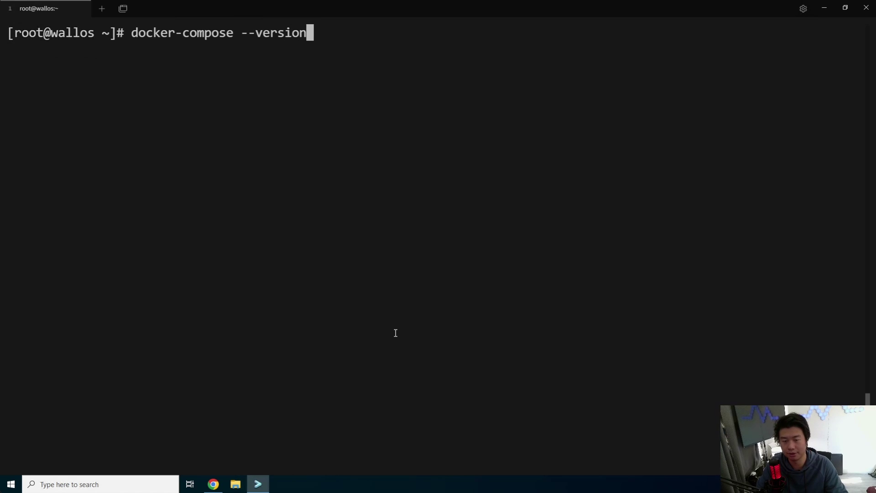
pyautogui.press('Return')
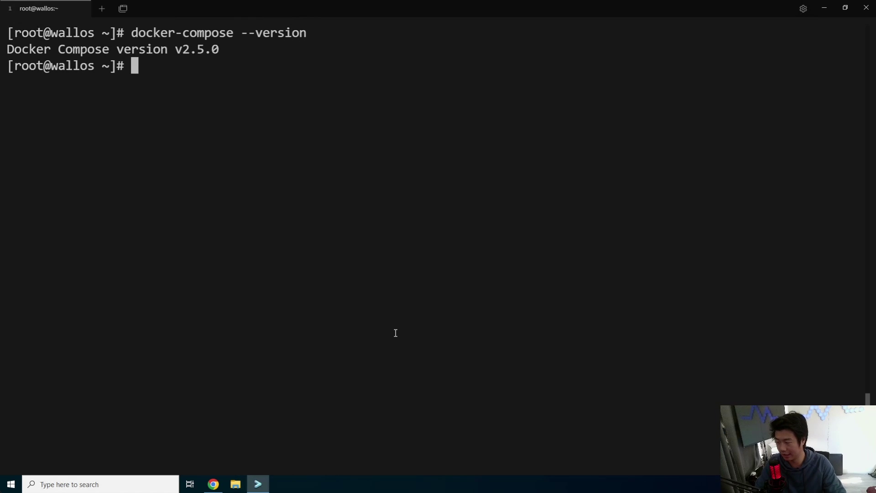
pyautogui.hotkey('ctrl', 'l')
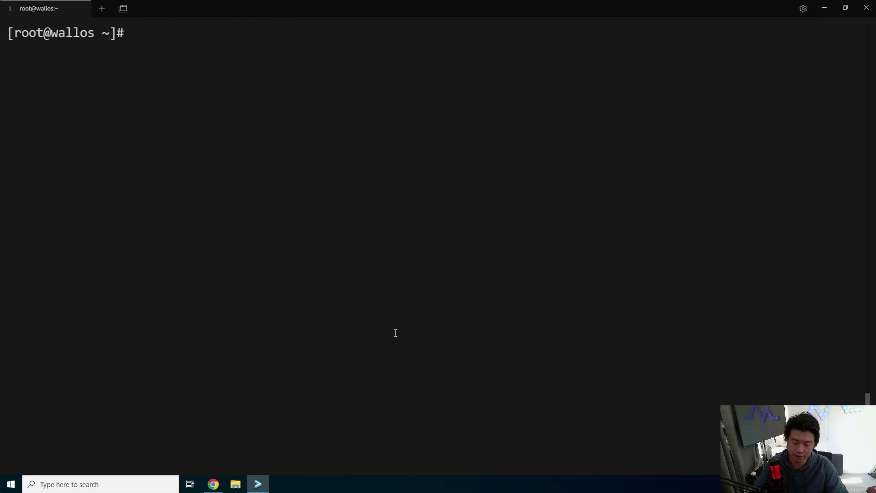
# Create docker-compose.yml in vi and copy the Wallos README's compose YAML.
pyautogui.write('vi docker-c')
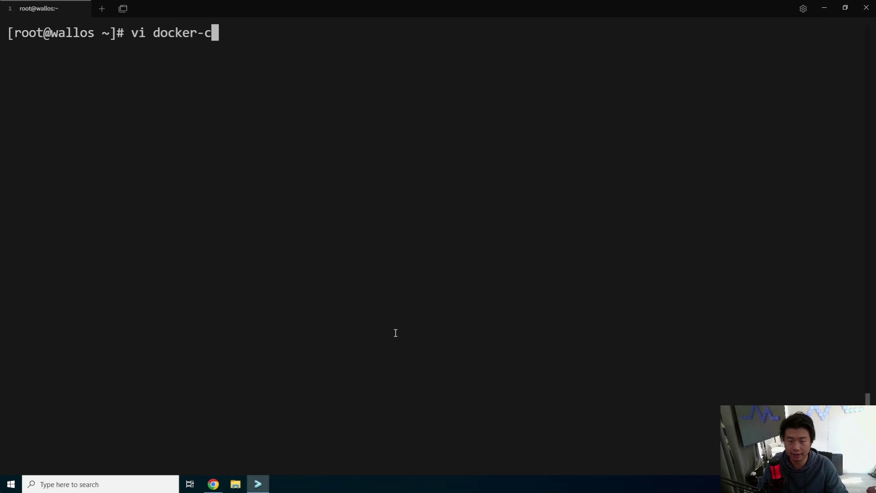
pyautogui.write('ompose.yml')
pyautogui.press('Return')
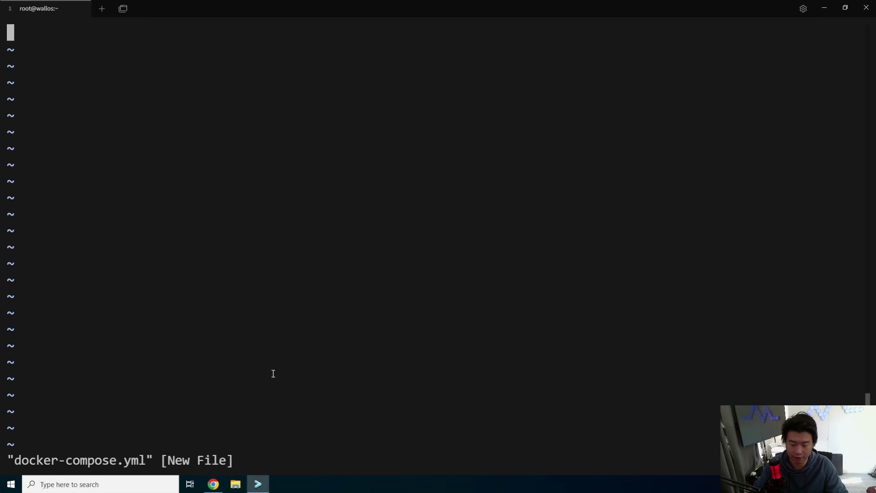
pyautogui.click(213, 484)
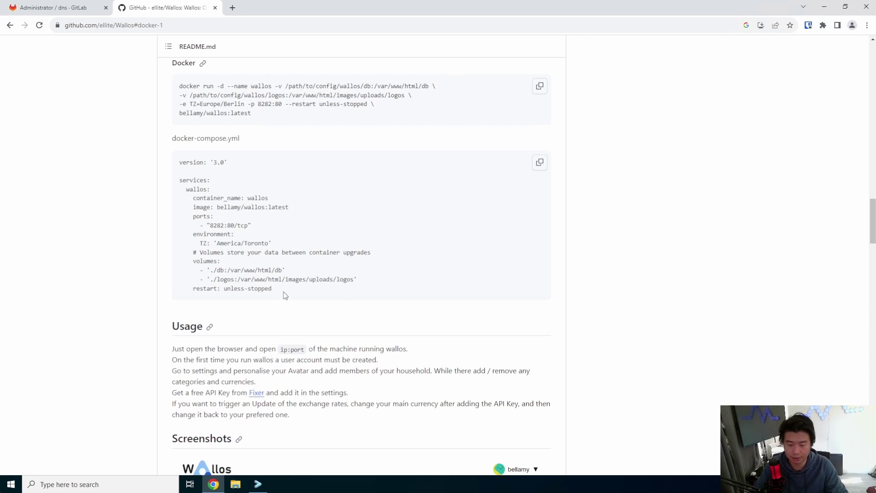
pyautogui.moveTo(284, 292); pyautogui.dragTo(179, 163)
pyautogui.rightClick(190, 166)
pyautogui.click(209, 170)
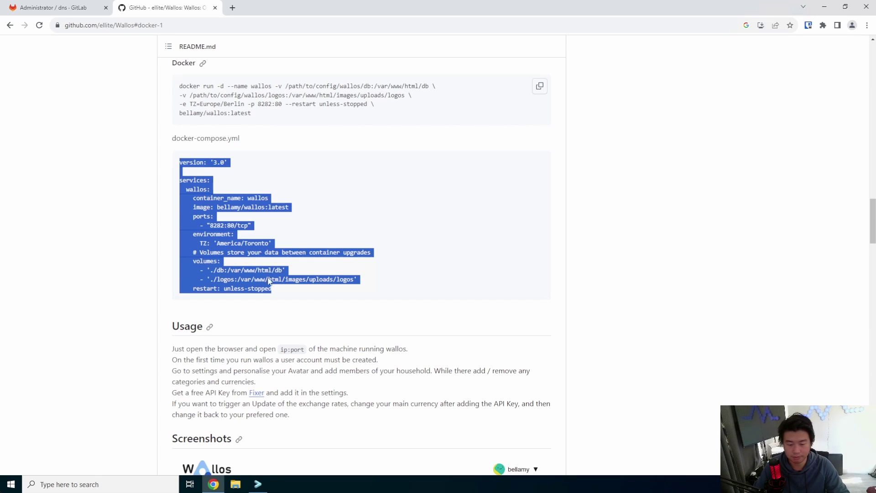
pyautogui.click(258, 483)
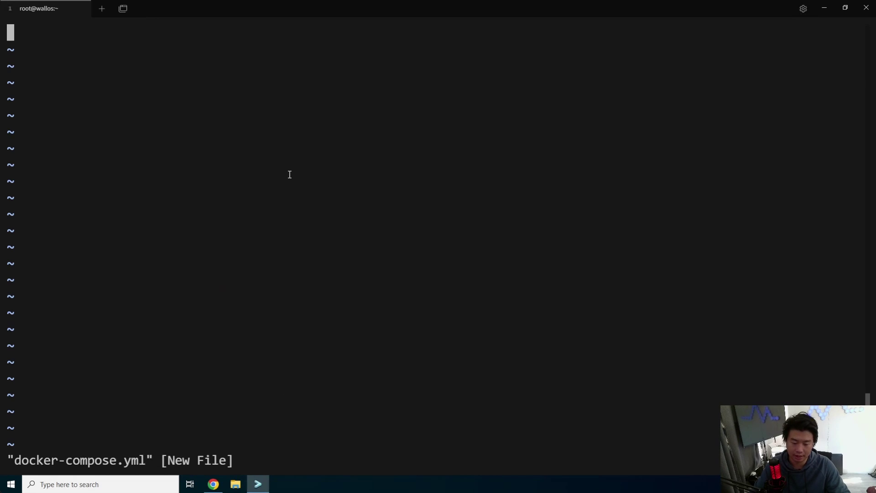
# Paste the YAML into the file and change TZ from America/Toronto to America/Chicago.
pyautogui.press('i')
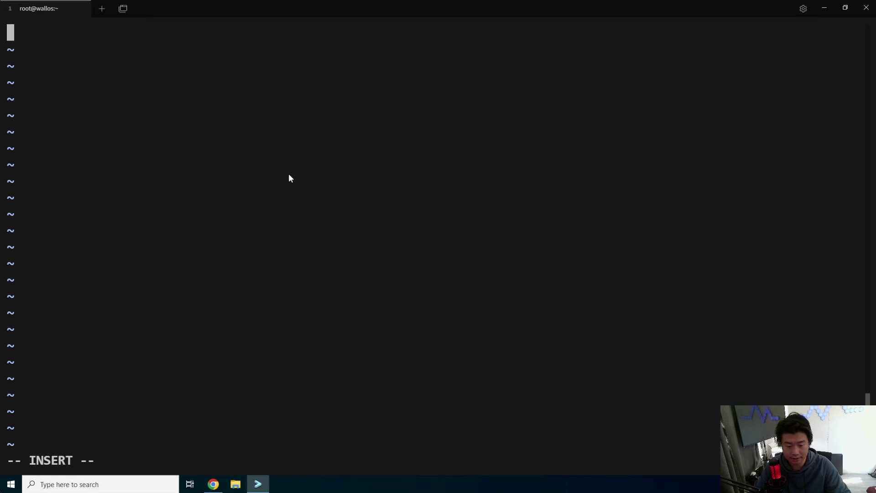
pyautogui.hotkey('ctrl', 'v')
pyautogui.click(473, 284)
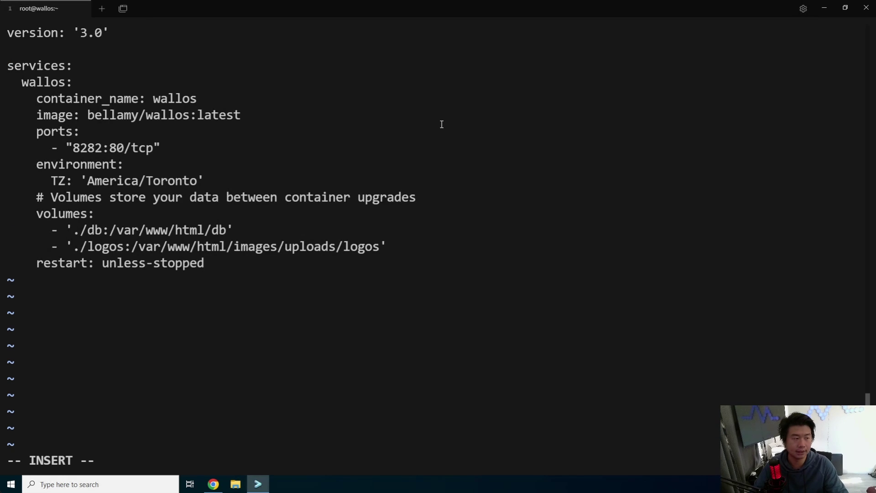
pyautogui.press('Up')
pyautogui.press('Up')
pyautogui.press('Up')
pyautogui.press('Up')
pyautogui.press('Up')
pyautogui.press('Up')
pyautogui.press('Up')
pyautogui.press('Up')
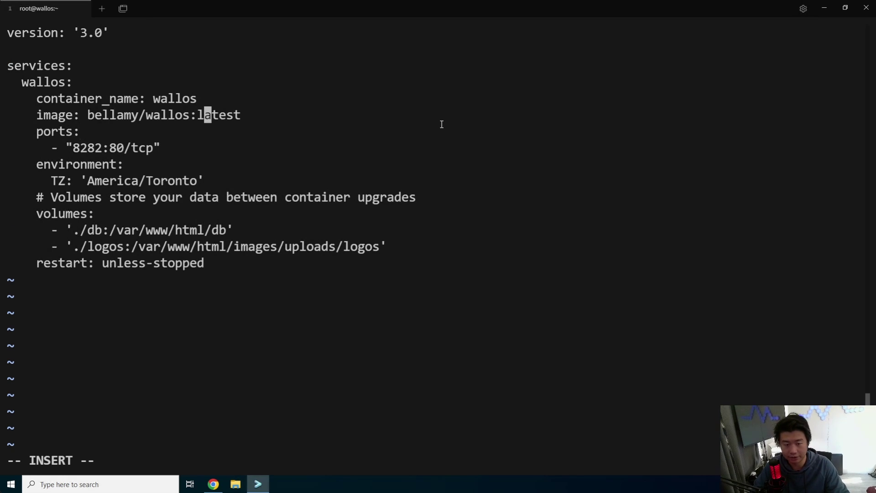
pyautogui.press('Down')
pyautogui.press('Down')
pyautogui.press('Down')
pyautogui.press('Down')
pyautogui.press('Down')
pyautogui.press('Up')
pyautogui.press('Left')
pyautogui.press('BackSpace')
pyautogui.press('BackSpace')
pyautogui.press('BackSpace')
pyautogui.press('BackSpace')
pyautogui.press('BackSpace')
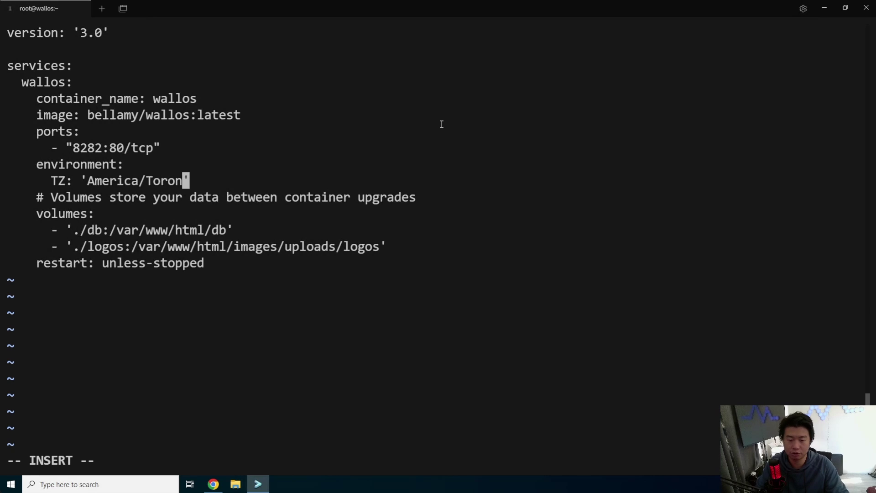
pyautogui.press('BackSpace')
pyautogui.press('BackSpace')
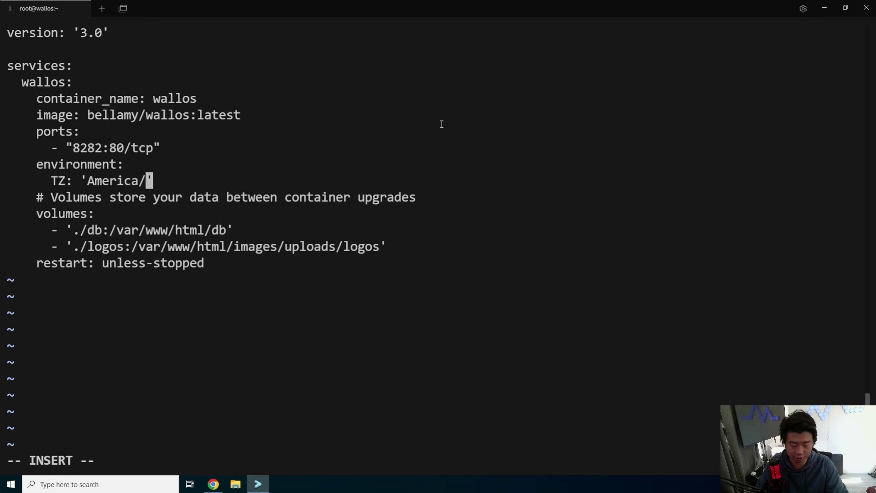
pyautogui.write('Chicago')
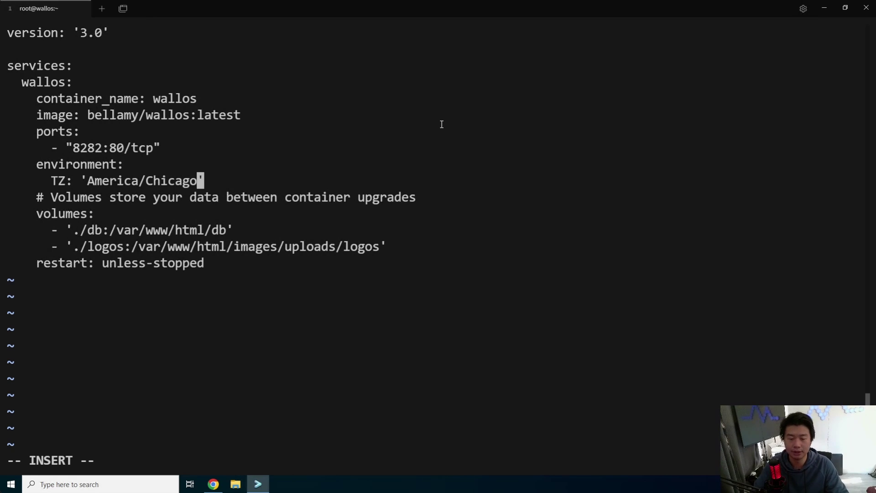
pyautogui.press('Down')
pyautogui.press('Down')
pyautogui.press('Down')
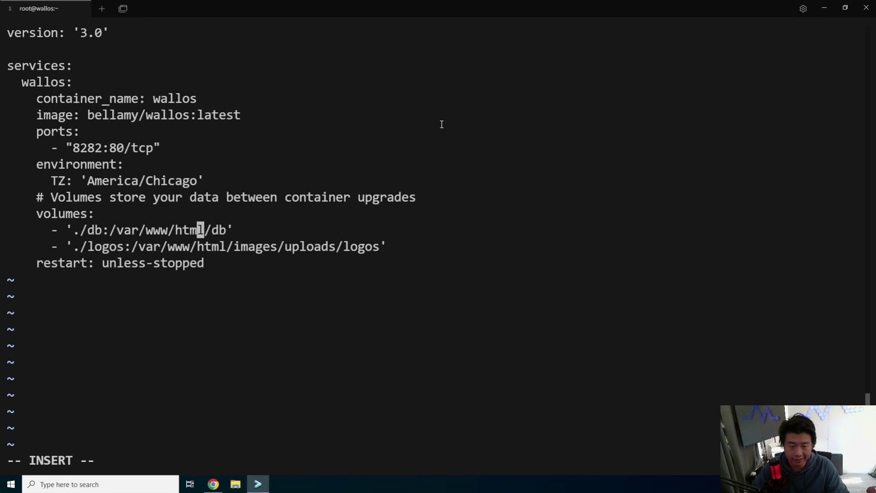
# Save the file with :x and run docker-compose up -d.
pyautogui.press('Escape')
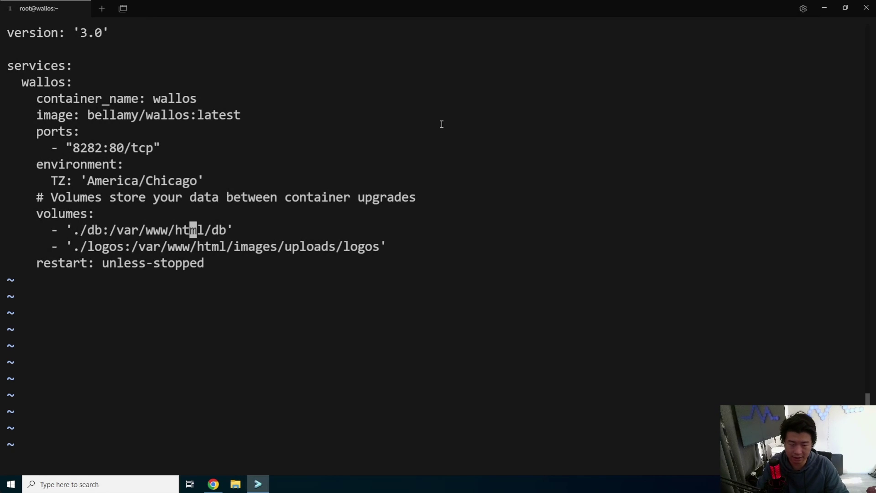
pyautogui.write(':x')
pyautogui.press('Return')
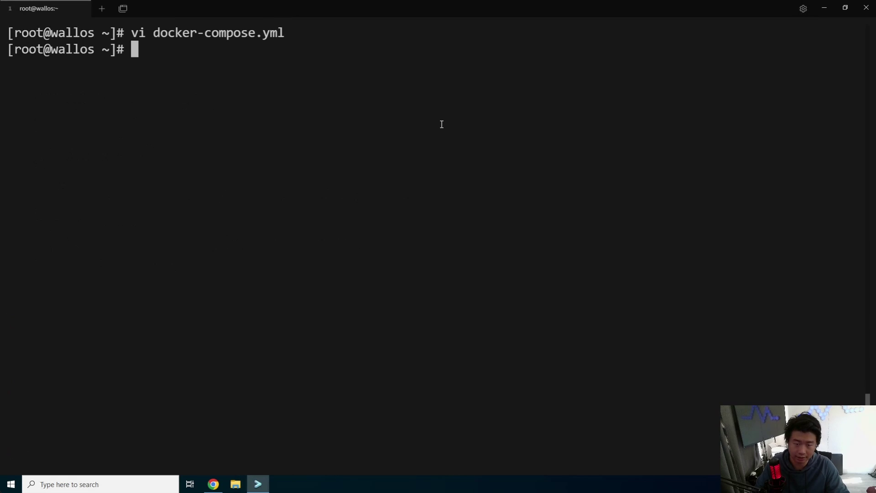
pyautogui.write('docke')
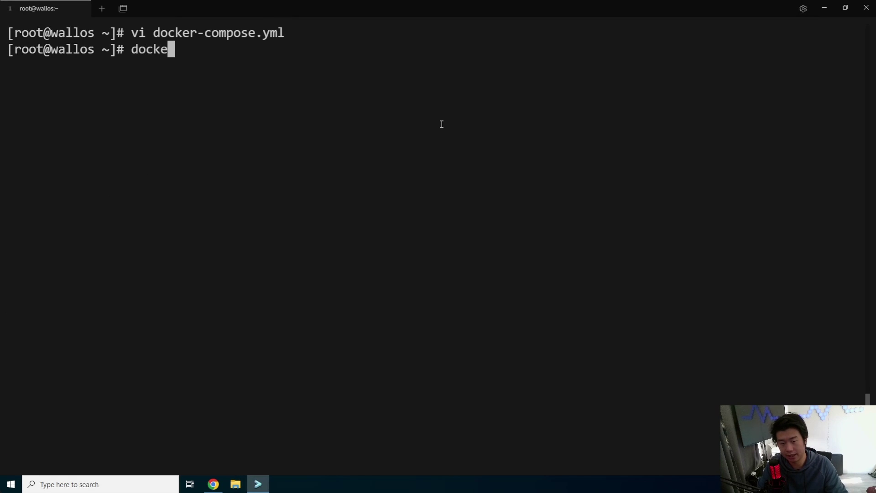
pyautogui.write('r-compose up -d')
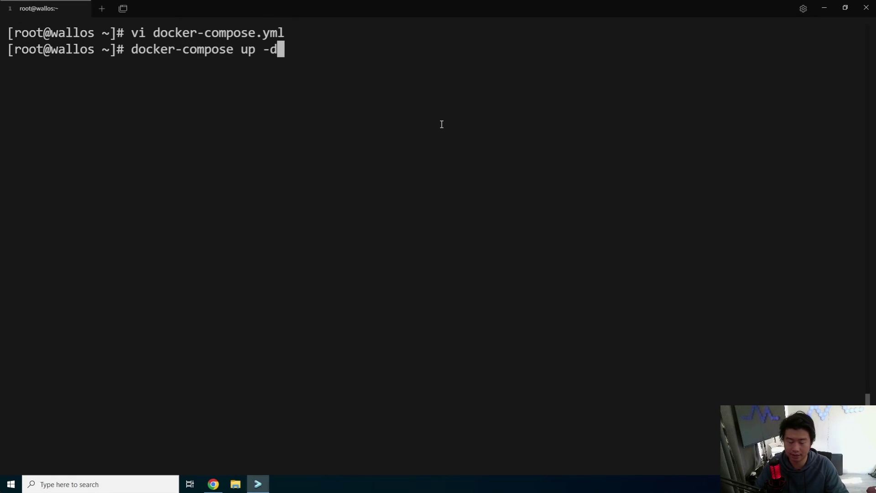
pyautogui.press('Return')
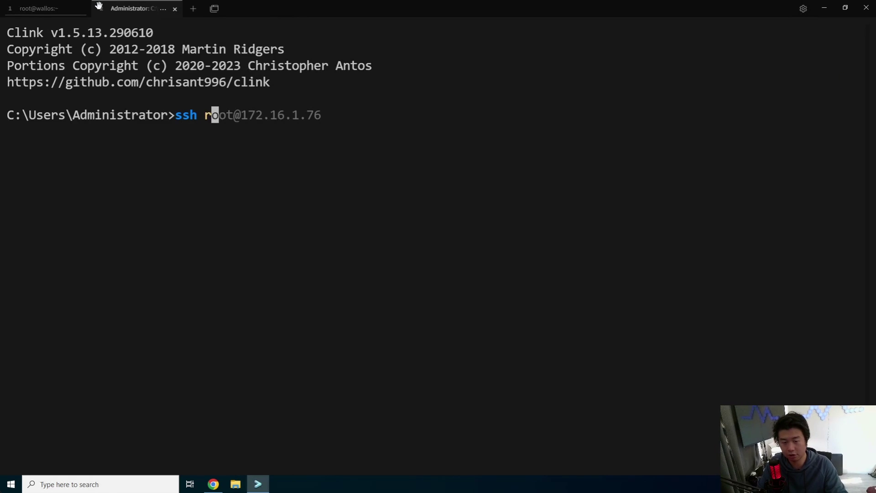
# Connect over ssh as root to ca.dragon.local.
pyautogui.write('oot@ca')
pyautogui.press('Right')
pyautogui.press('Return')
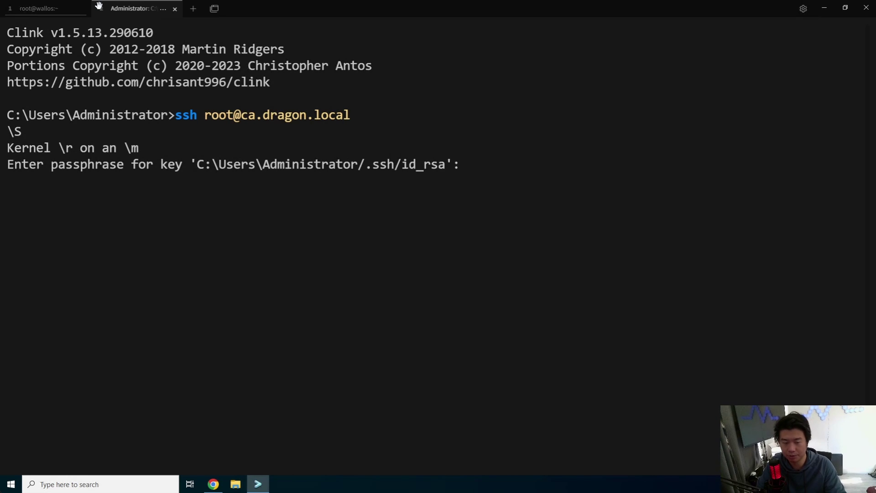
pyautogui.press('Return')
pyautogui.hotkey('ctrl', 'l')
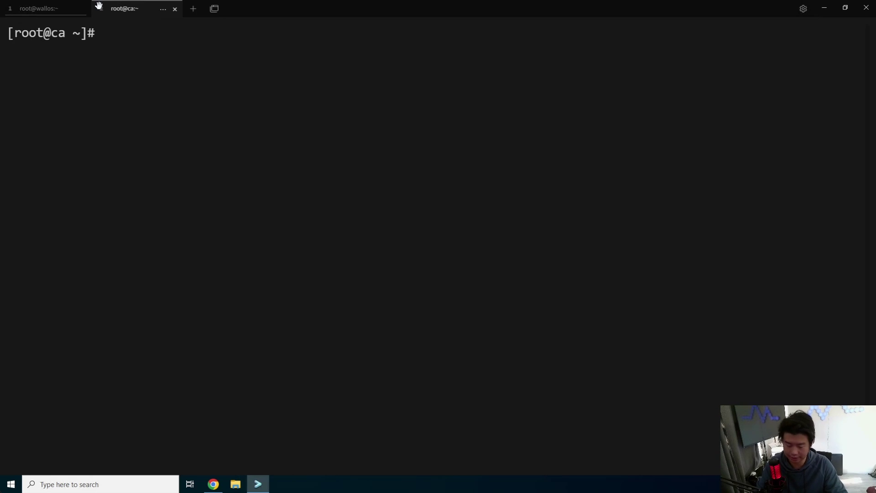
# Create a wallos folder and request the wallos.dragon.local certificate and key with step ca.
pyautogui.write('mkdir wallos')
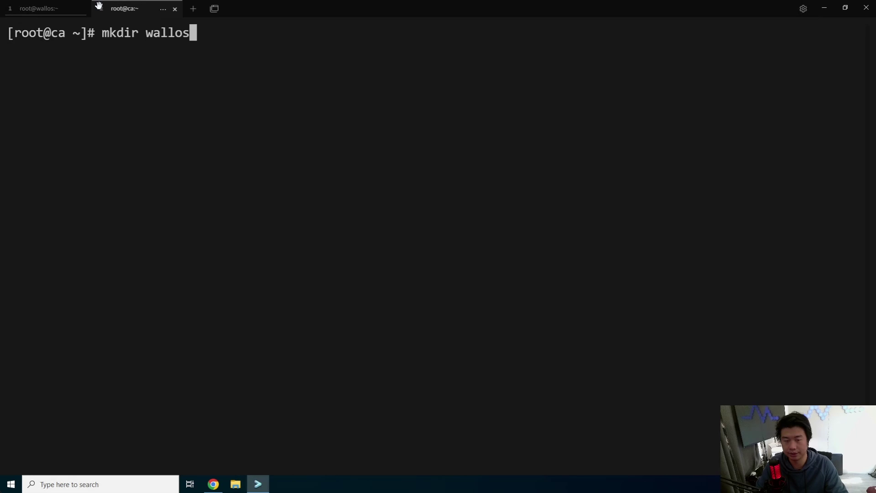
pyautogui.press('Return')
pyautogui.write('cd wallos')
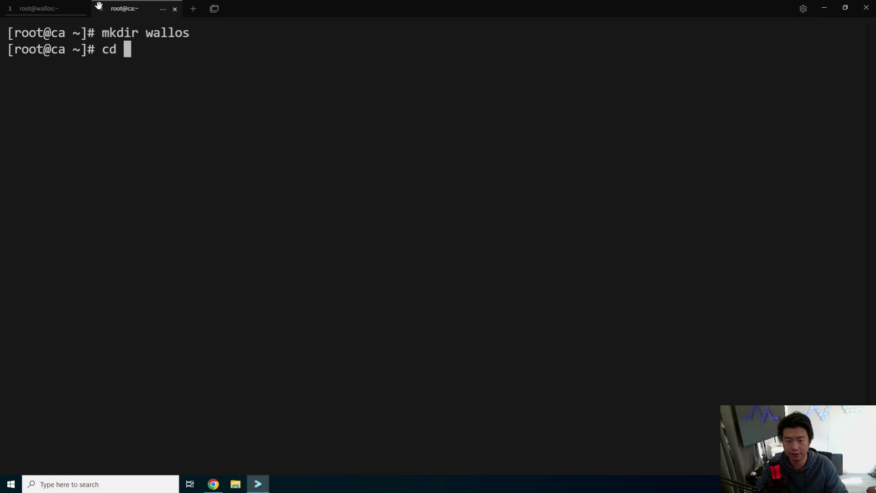
pyautogui.press('Return')
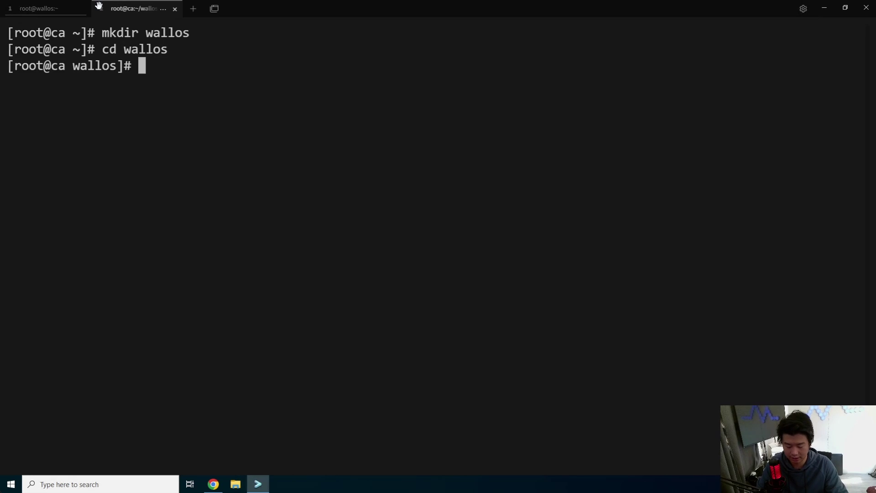
pyautogui.write('step ca cer')
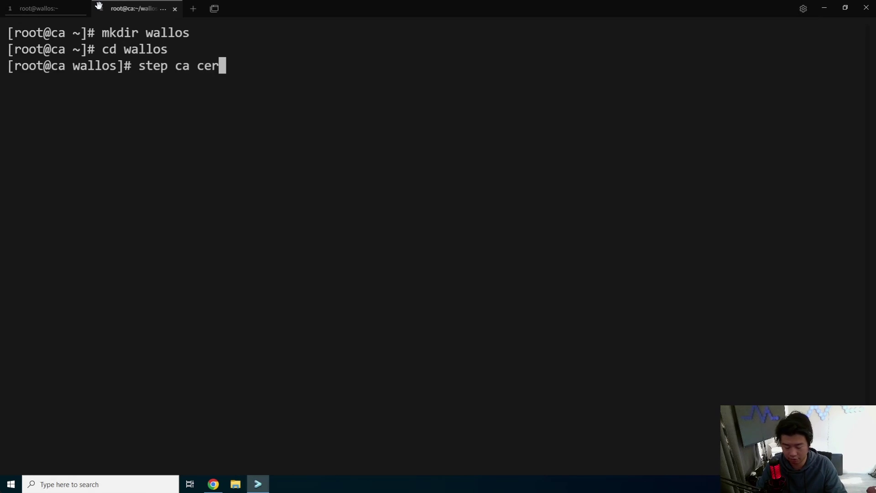
pyautogui.write('tificate wall')
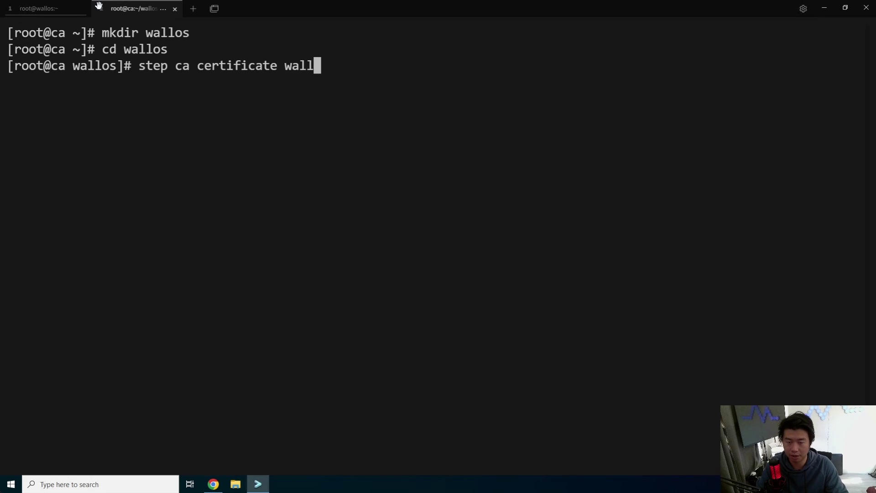
pyautogui.write('os.dragon')
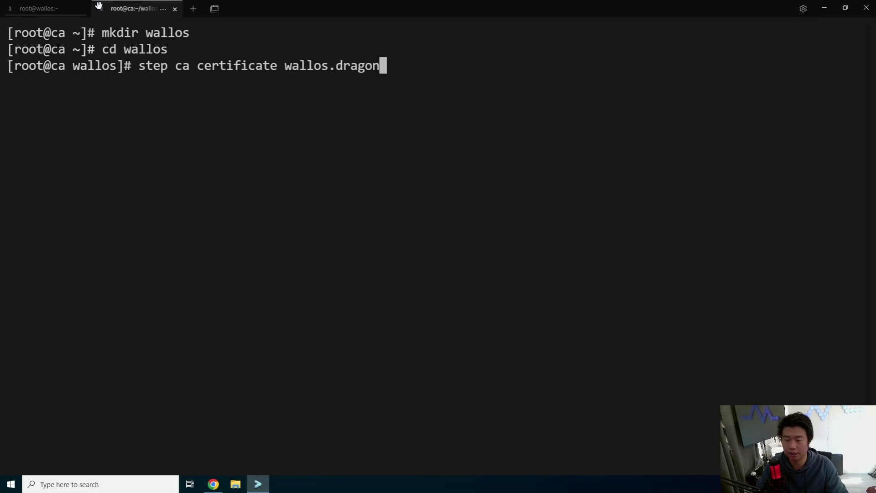
pyautogui.write('.local wallo')
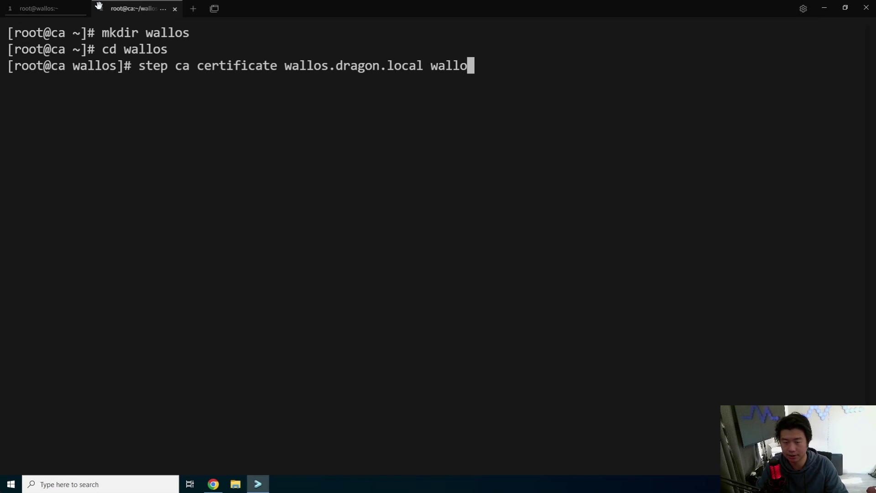
pyautogui.write('s.dragon.local.')
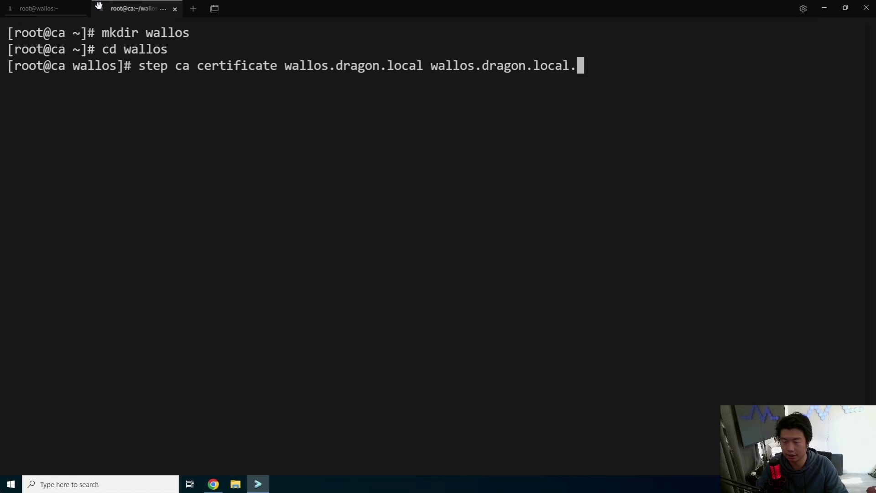
pyautogui.write('crt wallo')
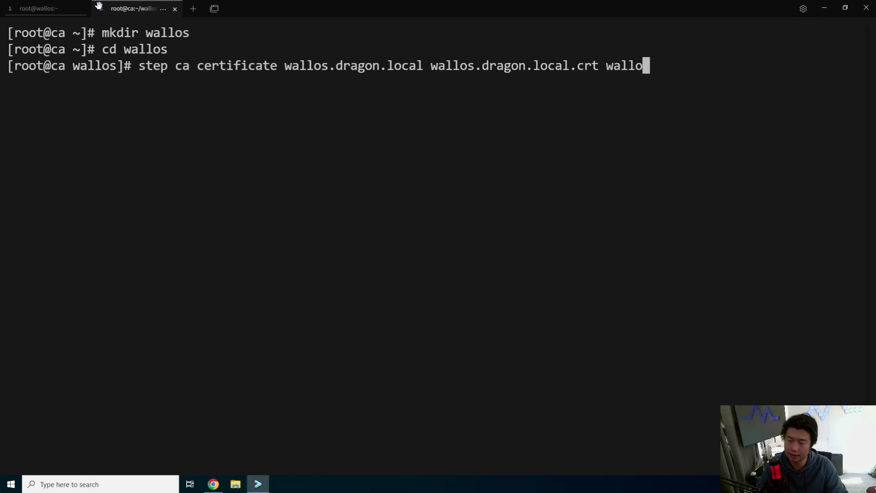
pyautogui.write('s.dragon.local.key')
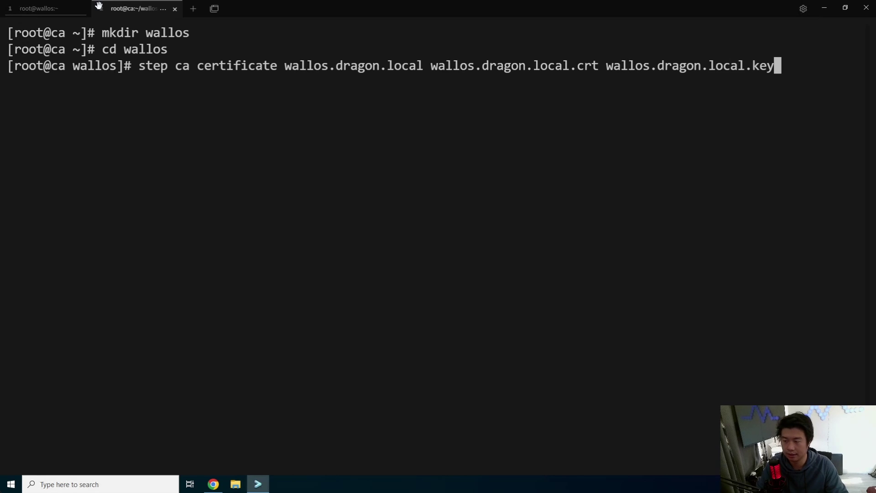
pyautogui.press('Return')
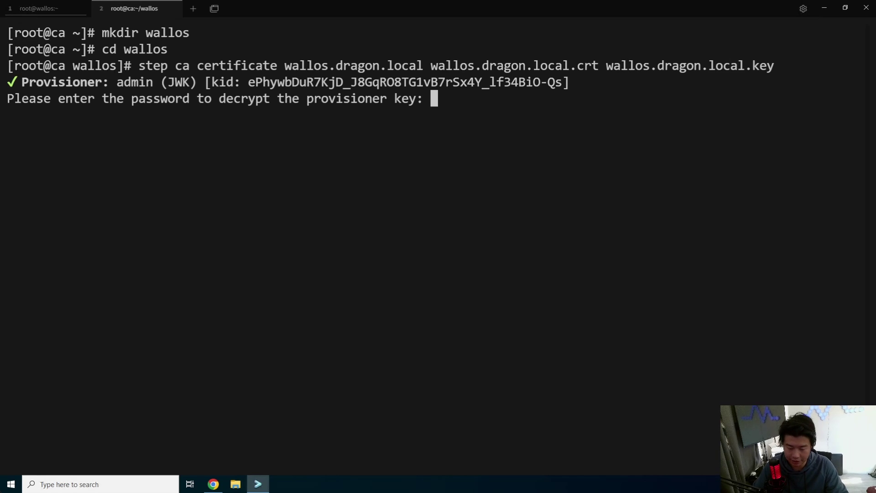
pyautogui.hotkey('alt', 'Tab')
# Sign in to vaultwarden.dragon.local and unlock the vault with the master password.
pyautogui.click(232, 8)
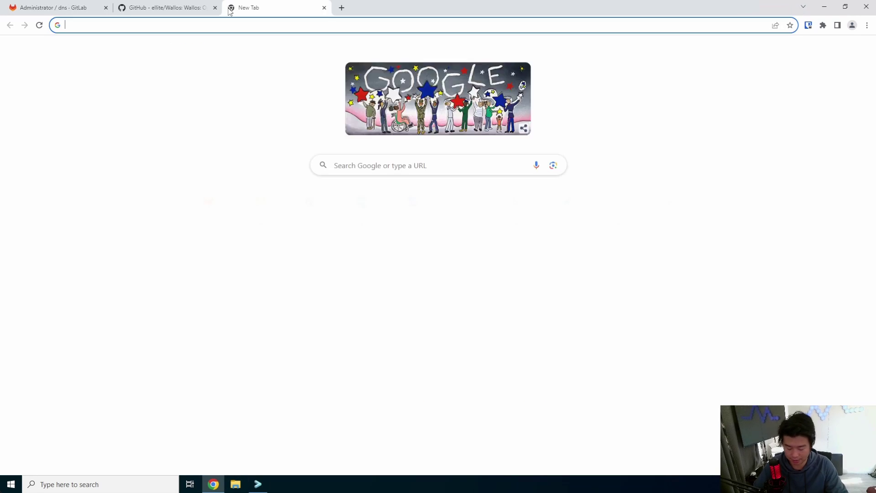
pyautogui.write('vaultwa')
pyautogui.press('Return')
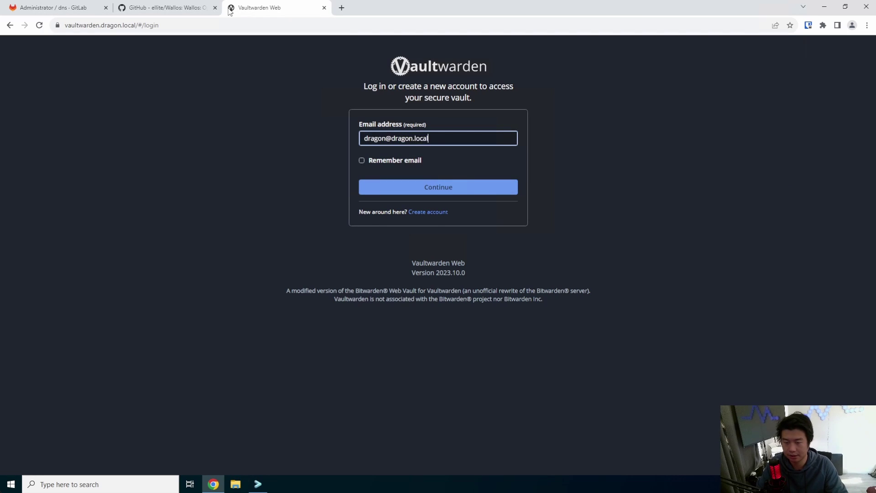
pyautogui.press('Return')
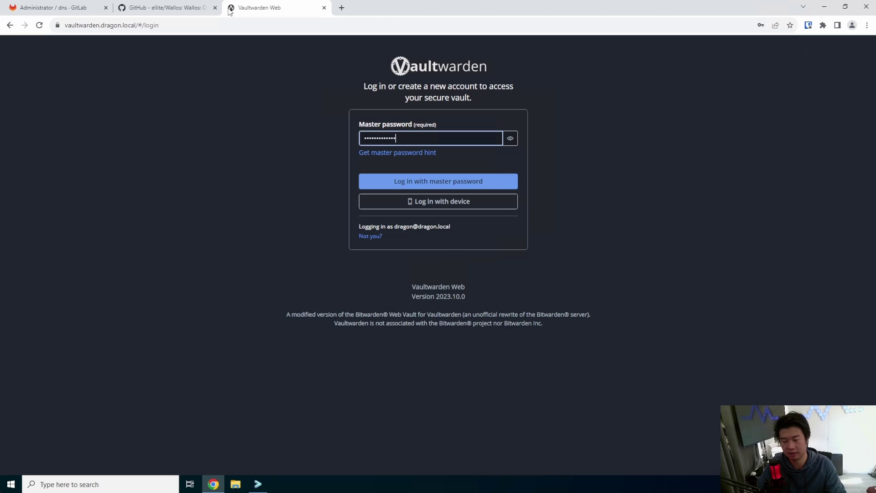
pyautogui.press('Return')
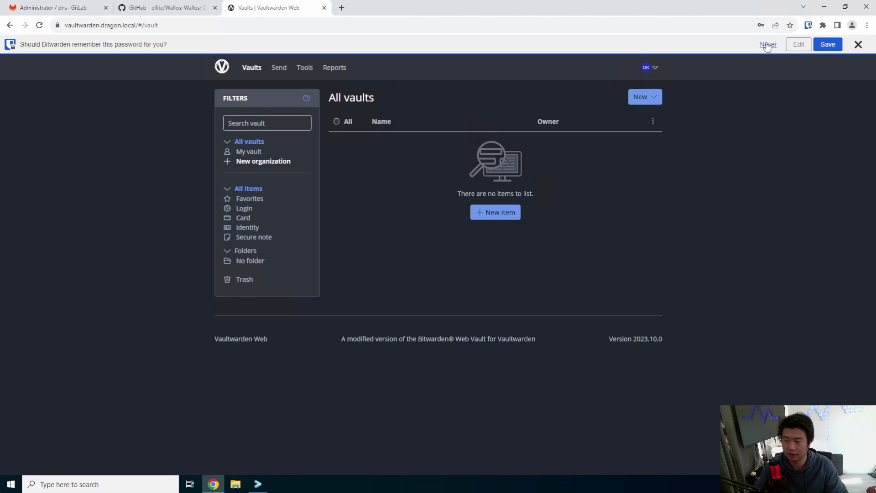
pyautogui.click(768, 45)
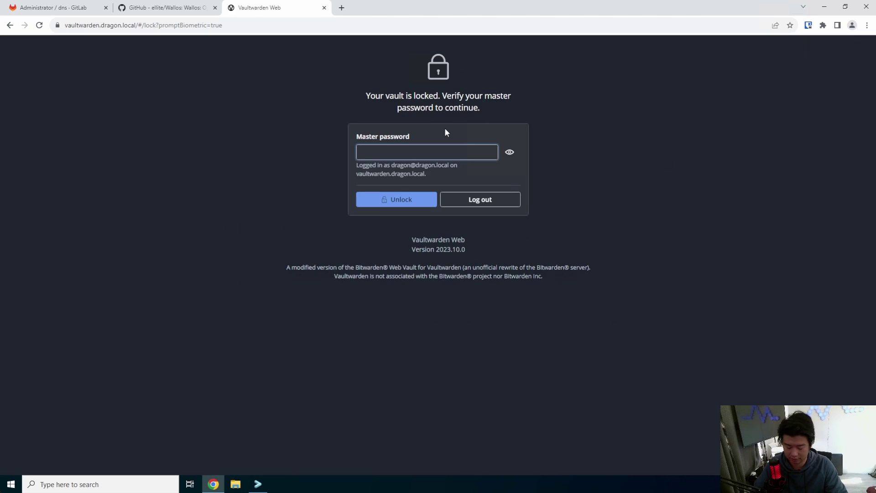
pyautogui.write('•••••••••••••')
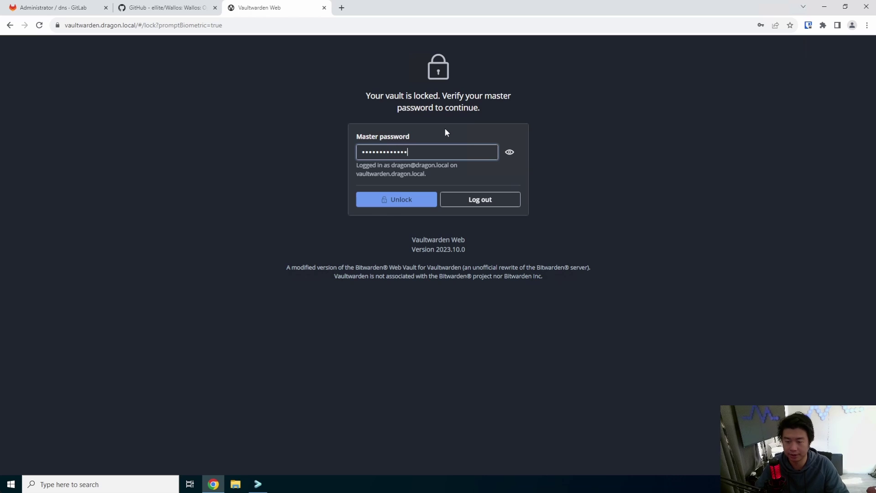
pyautogui.press('Return')
# Copy the CA entry's password and supply it to step ca to issue the certificate.
pyautogui.click(653, 127)
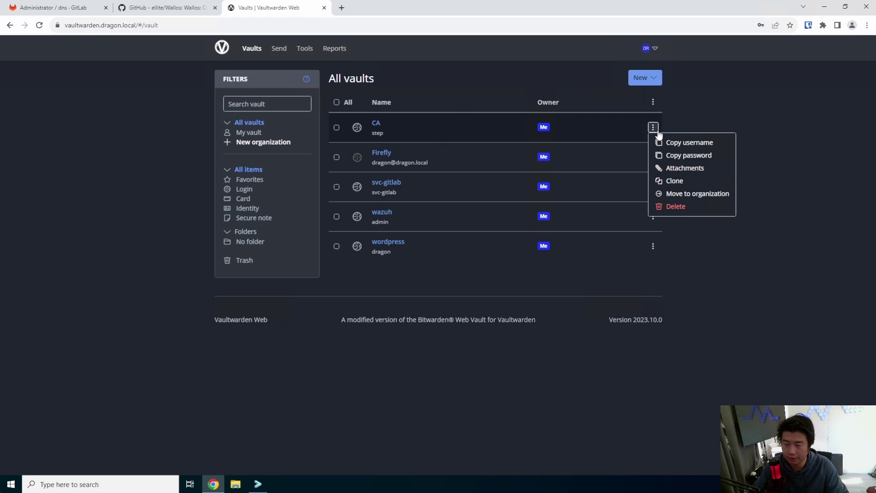
pyautogui.click(677, 156)
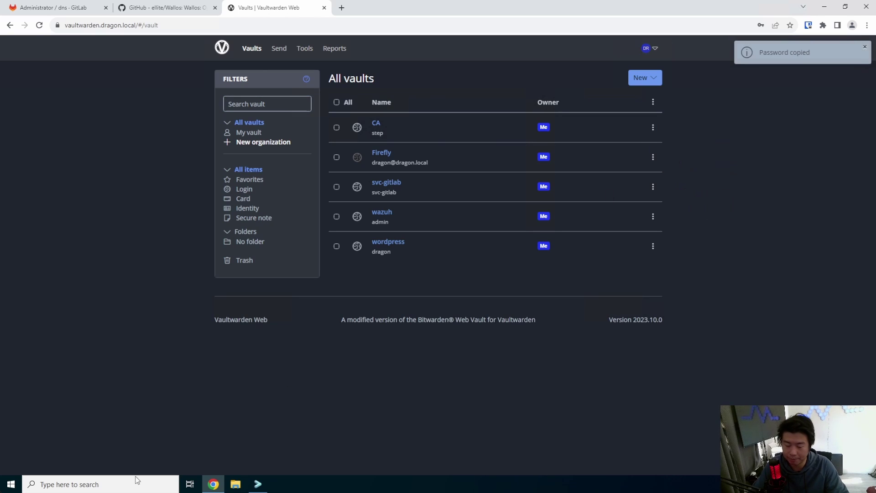
pyautogui.click(258, 484)
pyautogui.hotkey('ctrl', 'v')
pyautogui.press('Return')
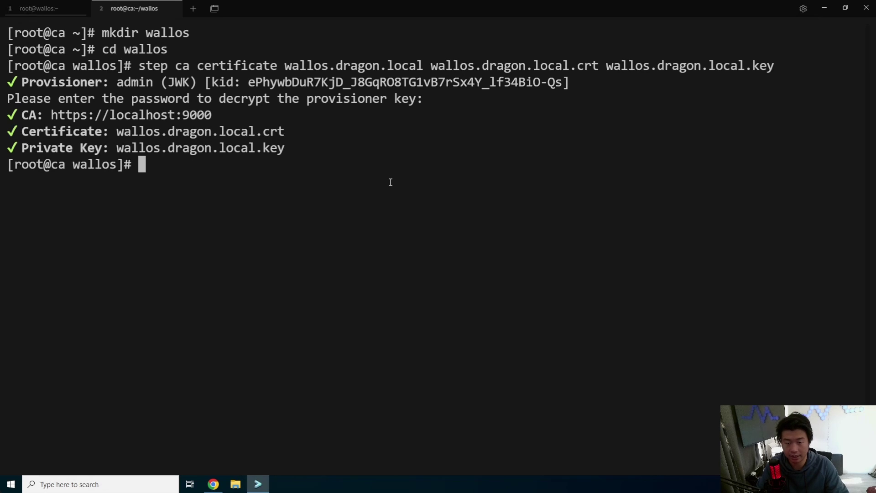
# Copy the certificate and key to wallos.dragon.local with scp, then log out of the CA host.
pyautogui.write('scp ')
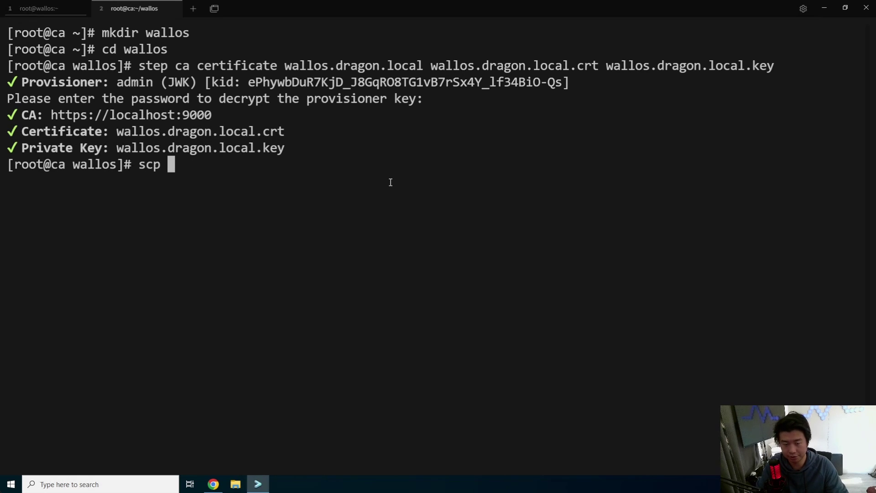
pyautogui.write('* wall')
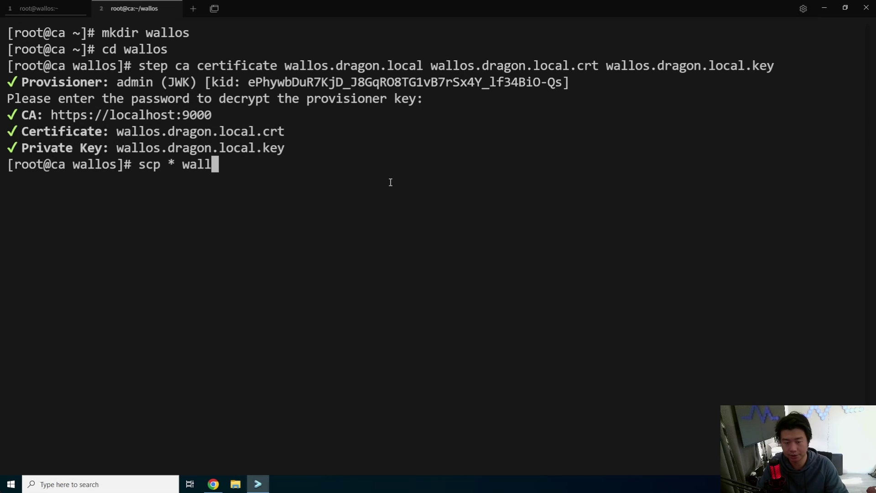
pyautogui.write('os.dragon.local:')
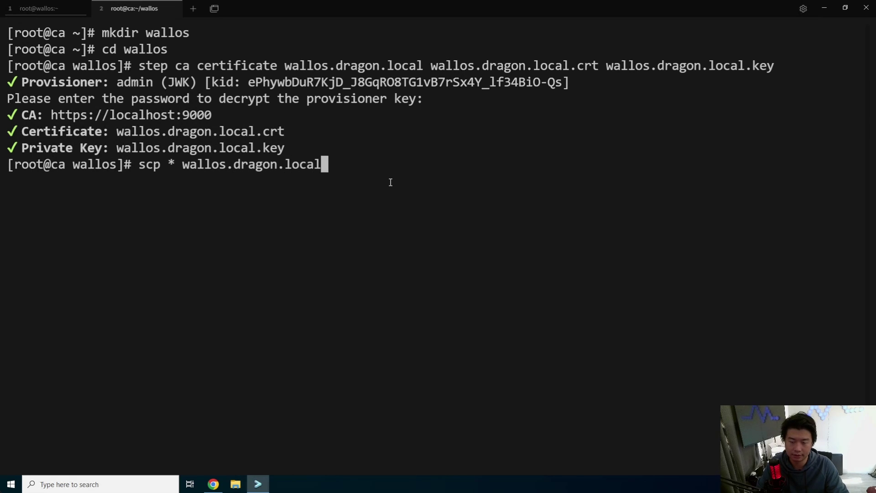
pyautogui.press('Return')
pyautogui.write('yes')
pyautogui.press('Return')
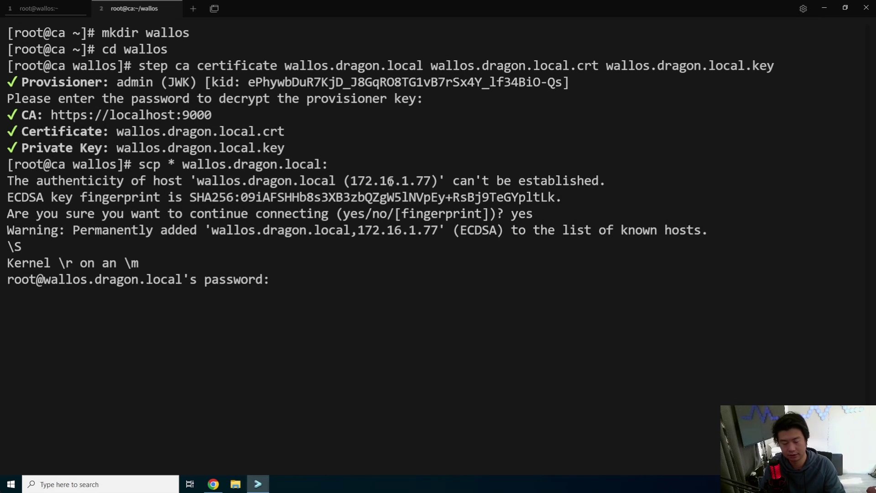
pyautogui.press('Return')
pyautogui.hotkey('ctrl', 'l')
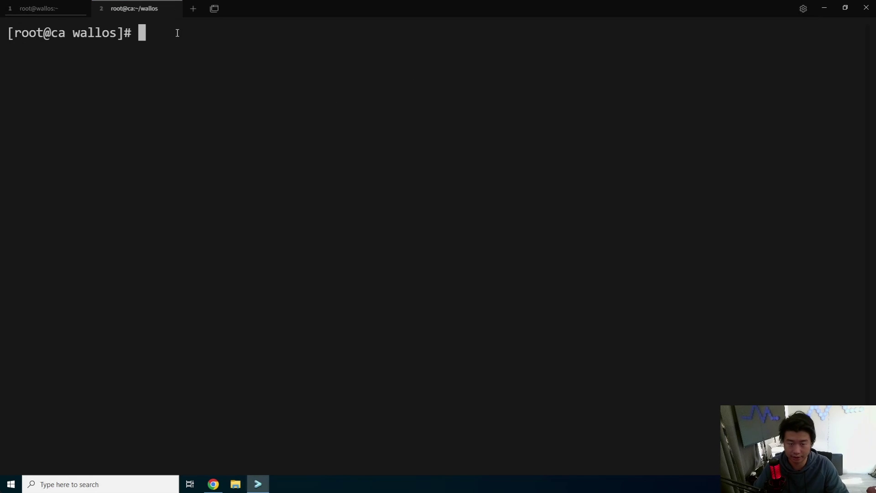
pyautogui.hotkey('ctrl', 'd')
# Rerun docker-compose up -d in the Wallos server tab, then return to the local session tab.
pyautogui.click(72, 9)
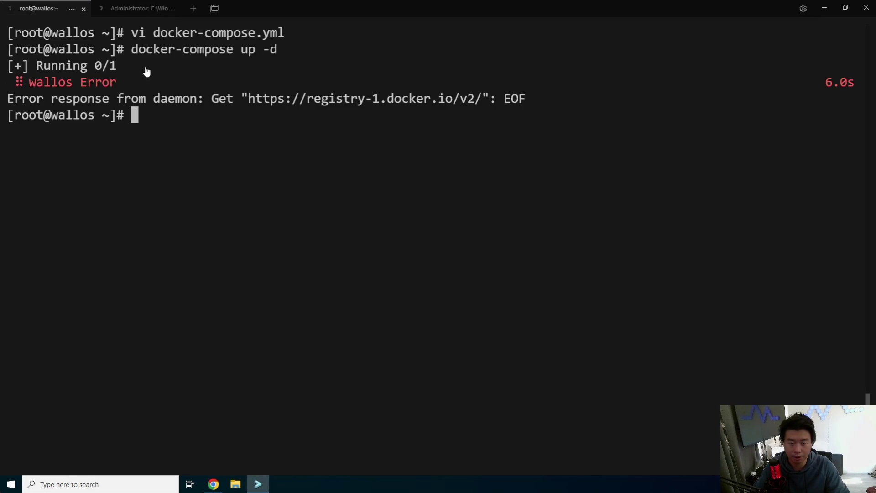
pyautogui.moveTo(321, 147); pyautogui.dragTo(325, 157)
pyautogui.click(319, 113)
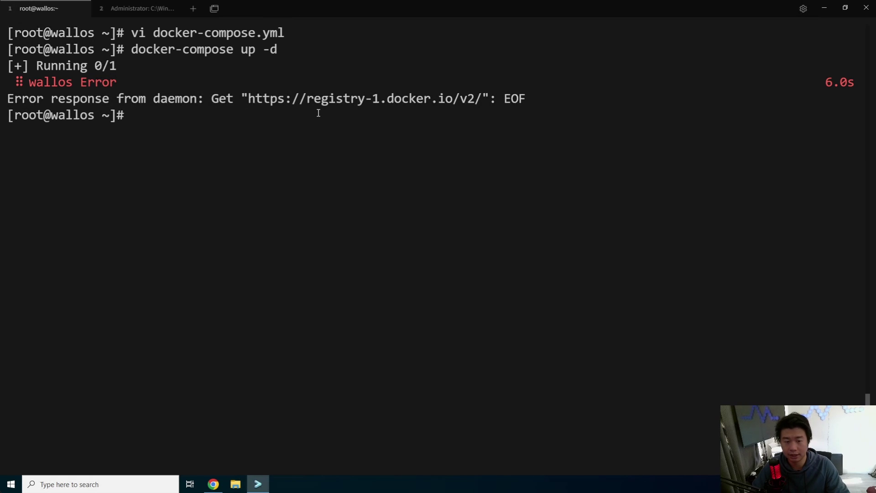
pyautogui.press('Up')
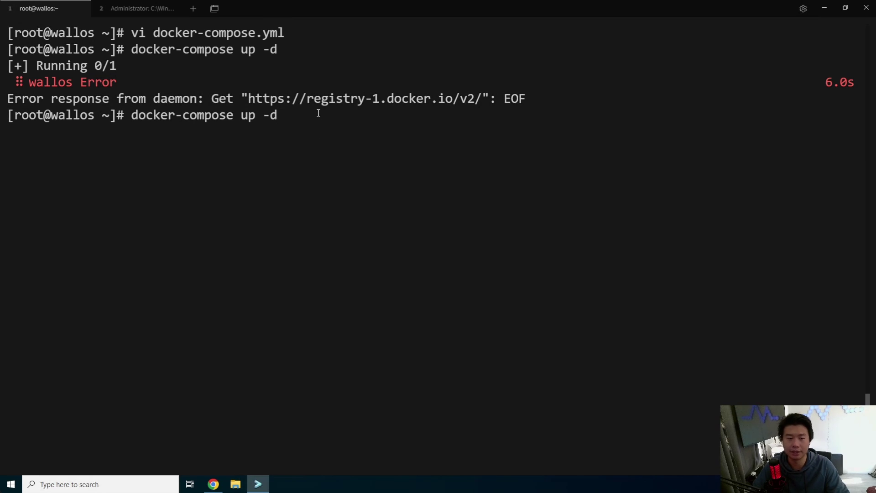
pyautogui.press('Return')
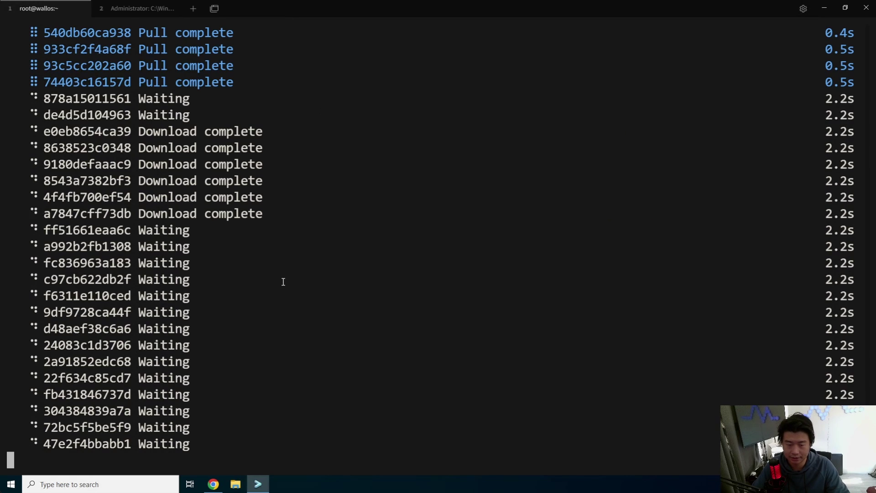
pyautogui.click(160, 9)
pyautogui.rightClick(160, 9)
# SSH into wallos.dragon.local as root, accepting its host key and entering the root password.
pyautogui.click(457, 137)
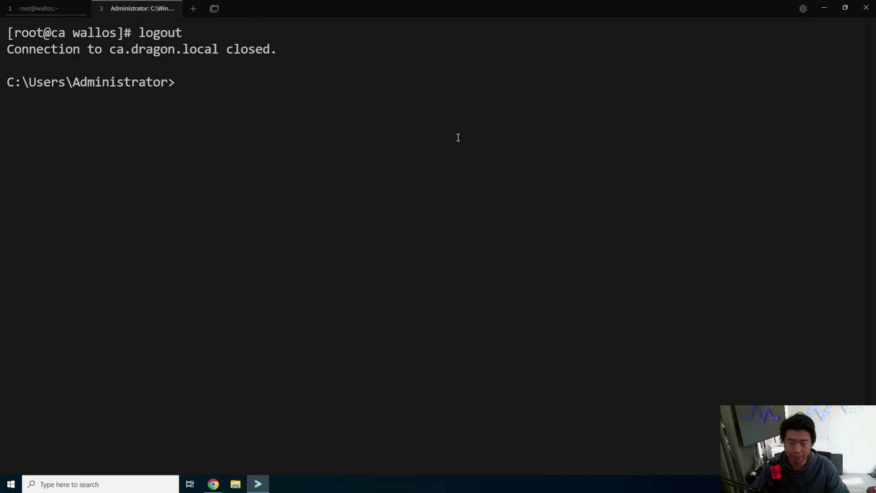
pyautogui.write('ssh root@172')
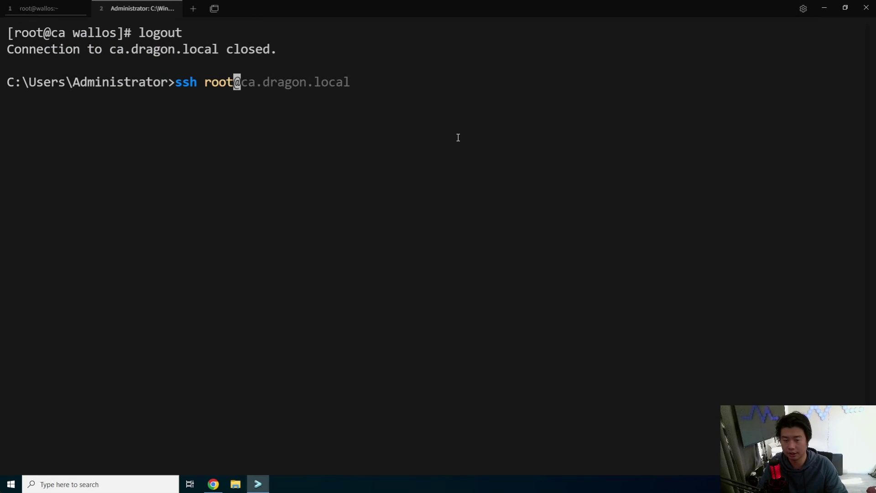
pyautogui.write('2')
pyautogui.press('BackSpace')
pyautogui.write('w')
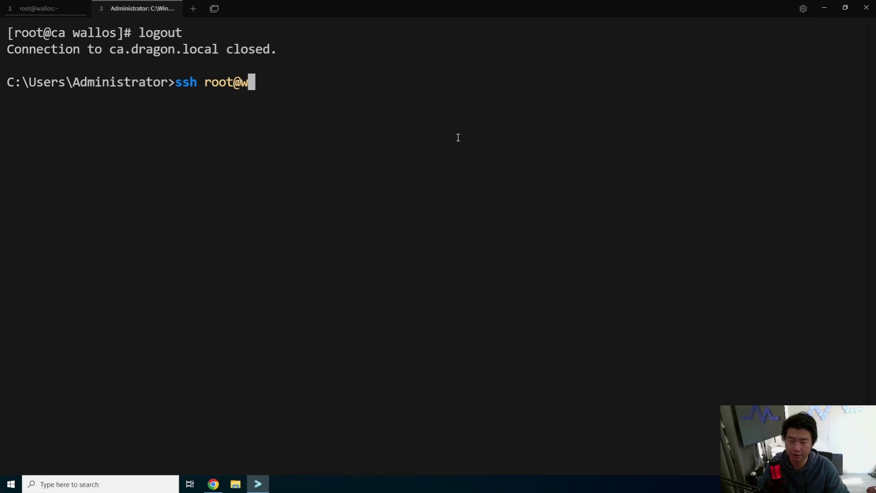
pyautogui.write('allos.drag')
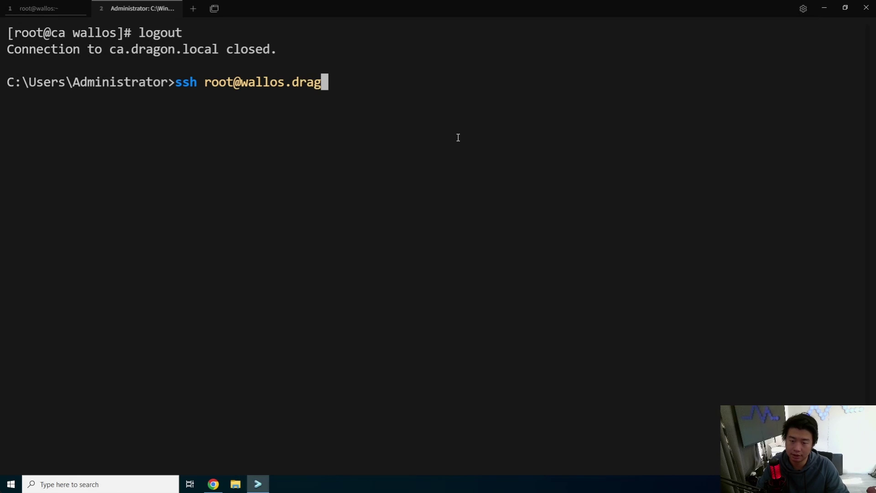
pyautogui.write('on.local')
pyautogui.press('Return')
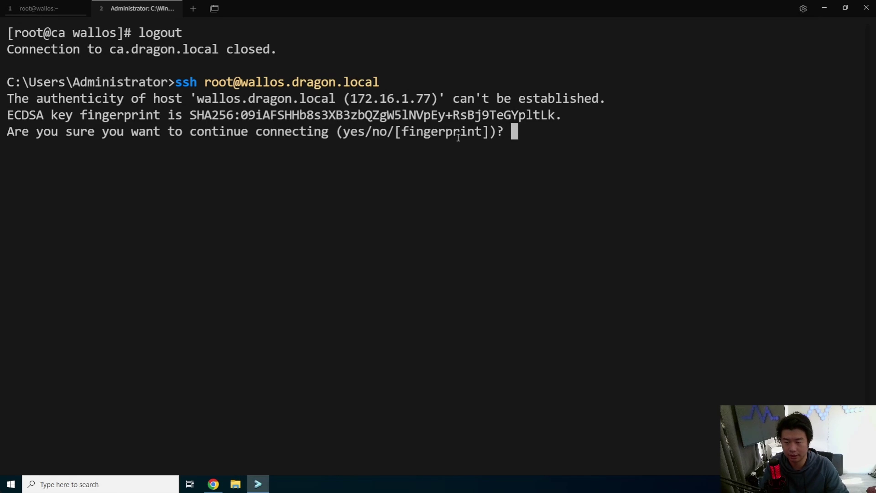
pyautogui.write('yes')
pyautogui.press('Return')
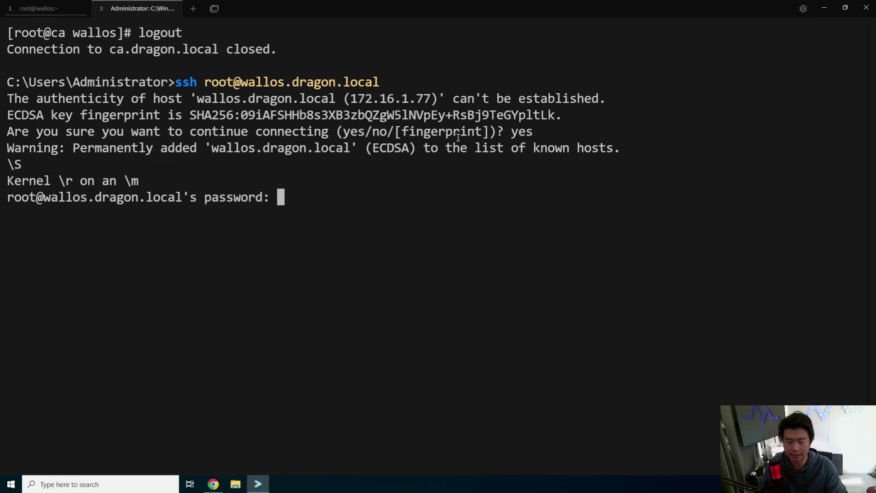
pyautogui.press('Return')
pyautogui.hotkey('ctrl', 'l')
# Install nginx and its dependencies with yum -y install nginx, then type the mkdir command for /etc/pki/nginx/private.
pyautogui.write('yu')
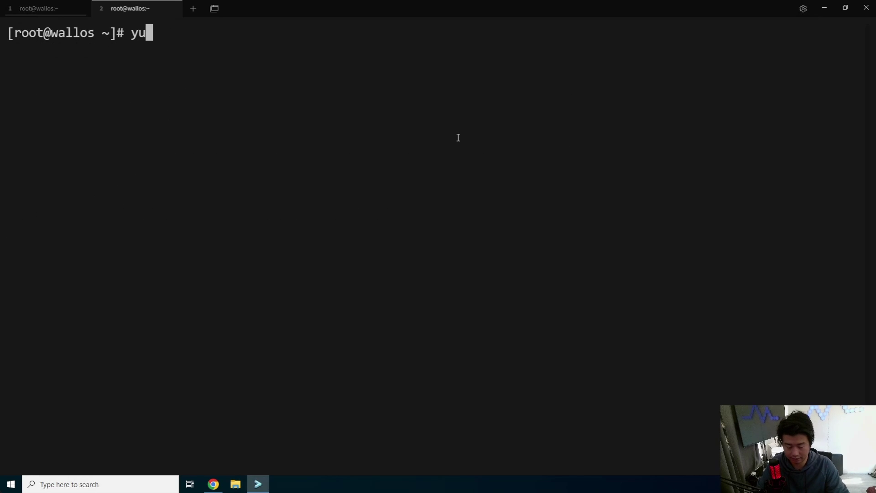
pyautogui.write('m -y install ng')
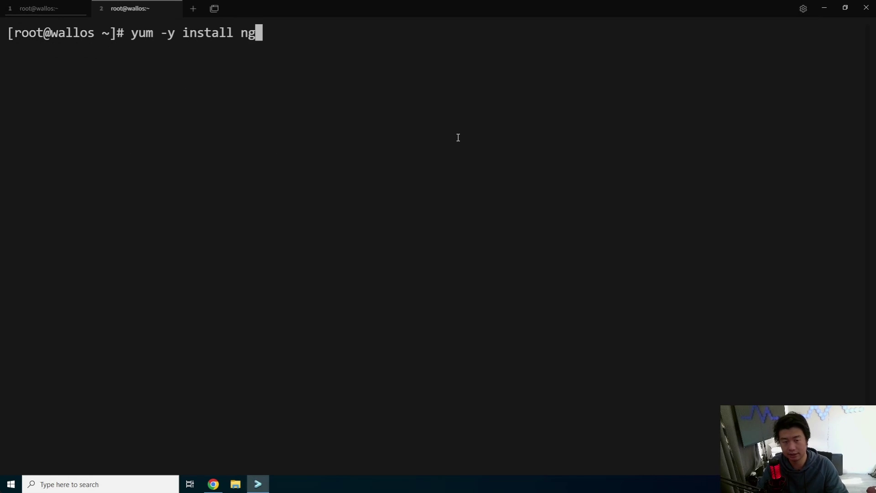
pyautogui.write('inx')
pyautogui.press('Return')
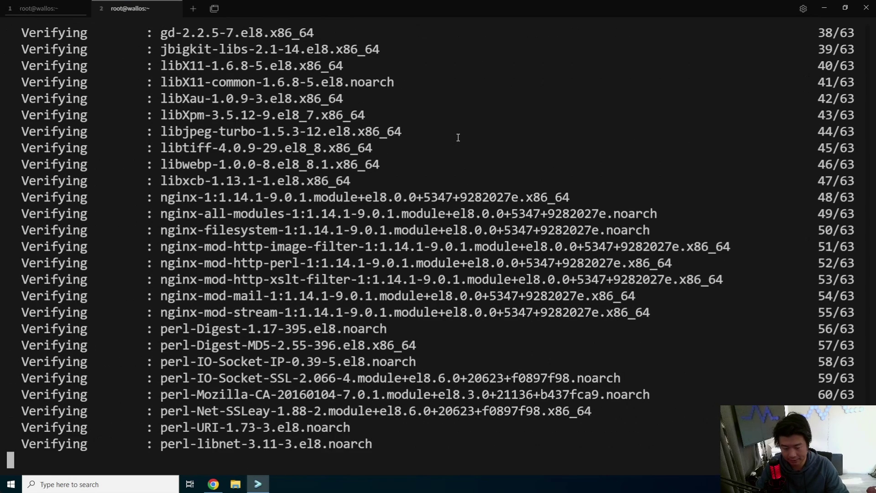
pyautogui.write('os ~]# ')
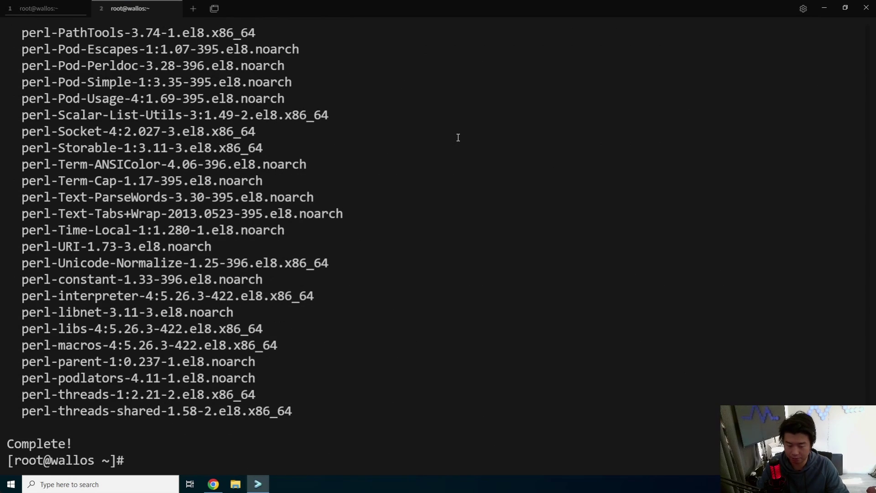
pyautogui.write('mkdir -p ')
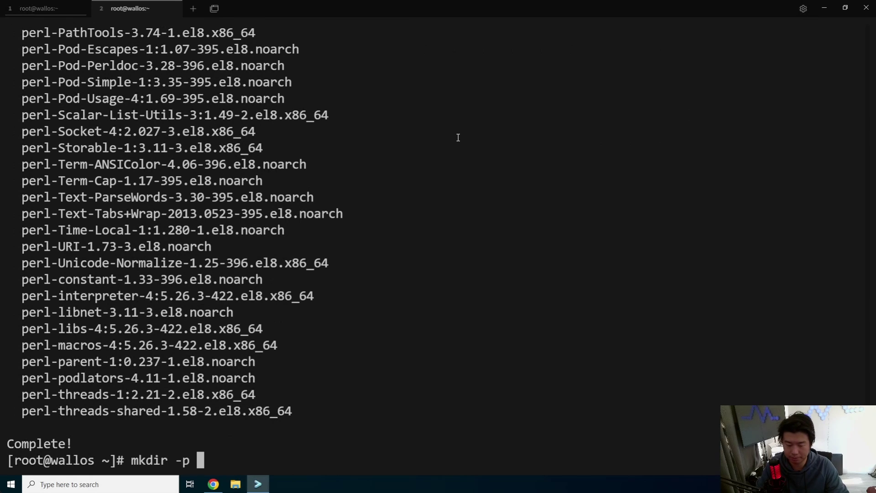
pyautogui.write('/etc/pki/nginx')
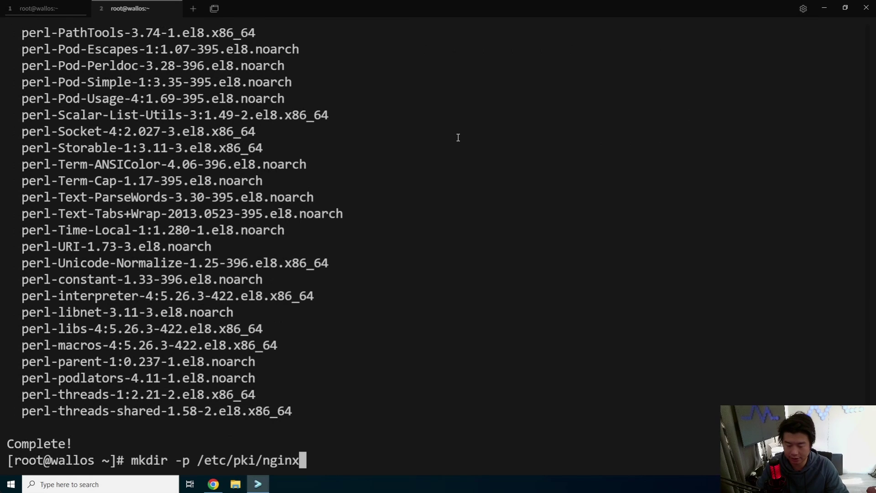
pyautogui.write('/private')
# Create /etc/pki/nginx/private and move wallos.dragon.local.crt into /etc/pki/nginx/.
pyautogui.press('Return')
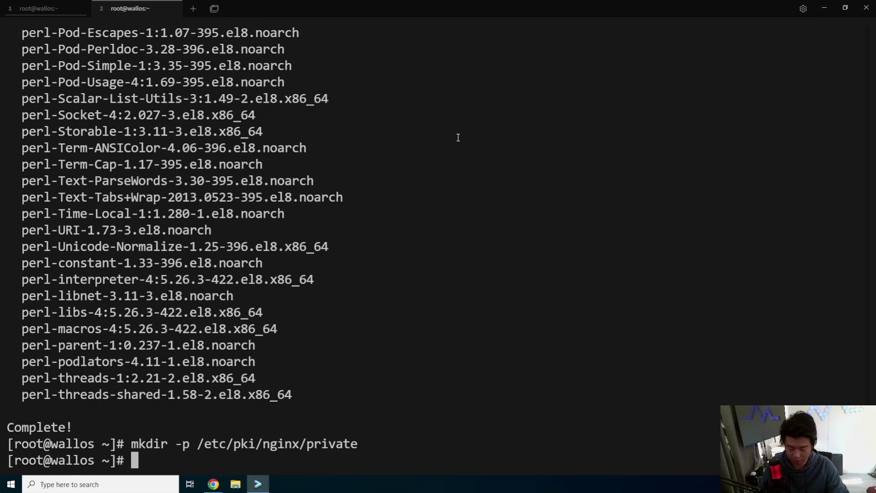
pyautogui.write('mv wallos.dragon.local.')
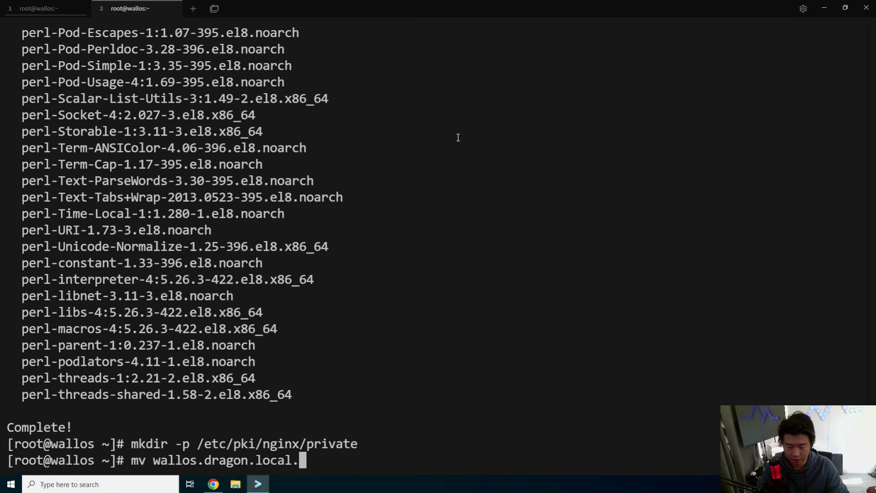
pyautogui.write('crt /etc')
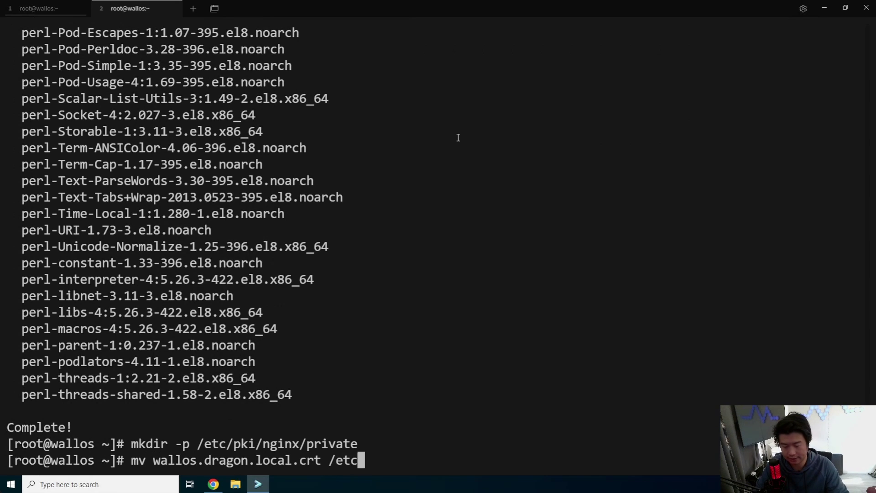
pyautogui.write('/pki/nginx/')
pyautogui.press('Return')
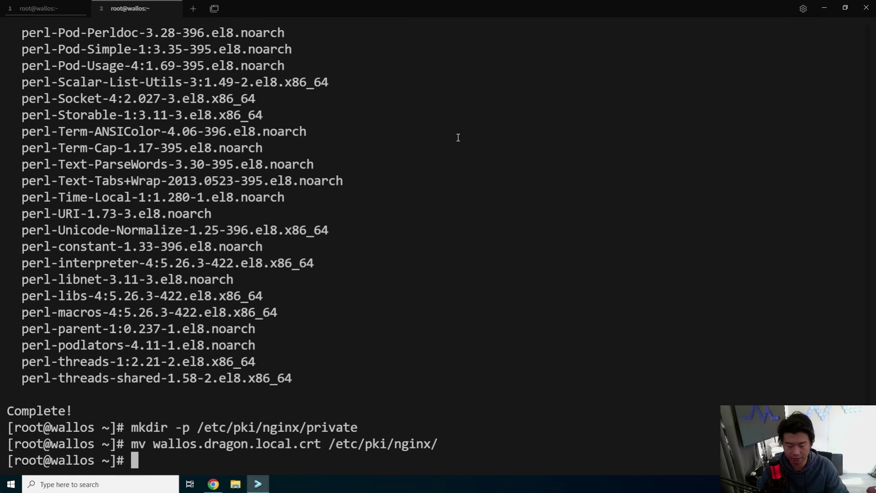
# Move wallos.dragon.local.key into /etc/pki/nginx/private/ and clear the screen.
pyautogui.write('mv wal')
pyautogui.press('Tab')
pyautogui.write('/et')
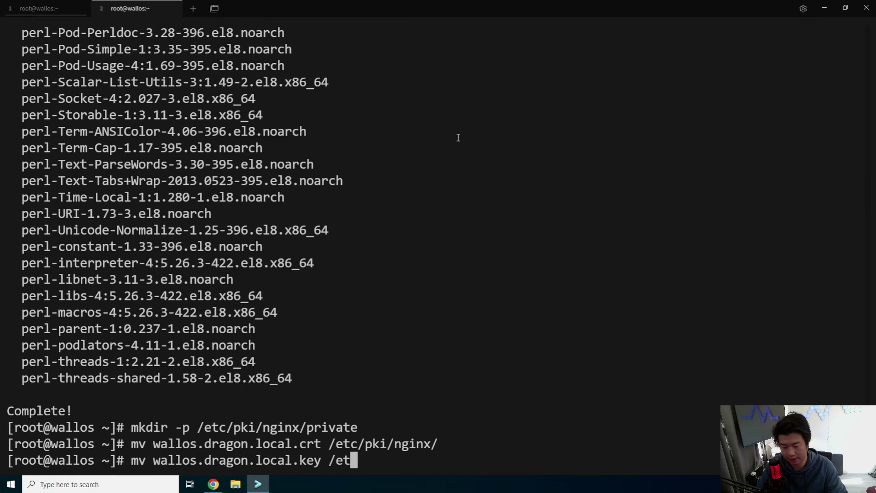
pyautogui.write('c/pki/nginx/private/')
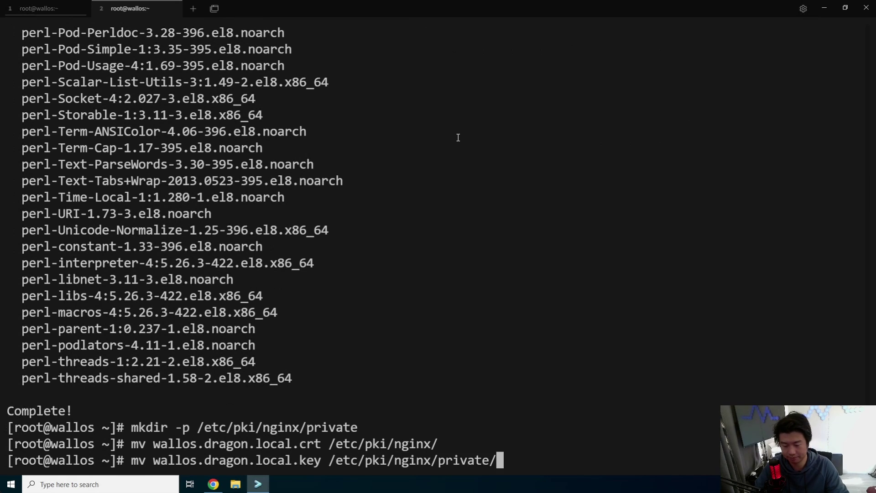
pyautogui.press('Return')
pyautogui.hotkey('ctrl', 'l')
# Open /etc/nginx/nginx.conf in vi at the commented TLS server block at the file's end.
pyautogui.write('vi')
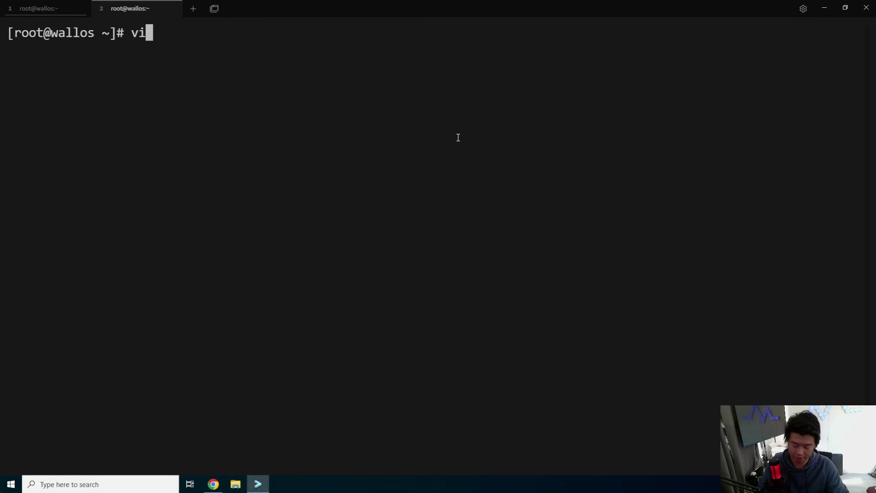
pyautogui.write(' /etc/nginx/nginx.conf')
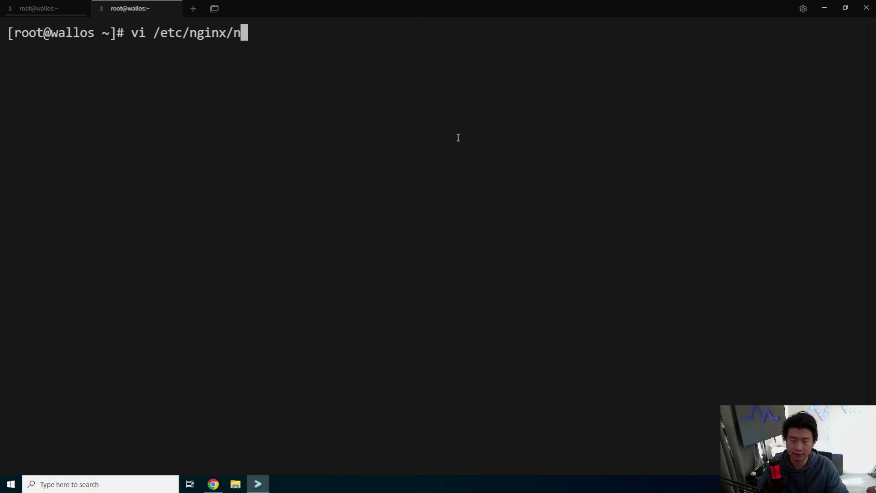
pyautogui.press('Return')
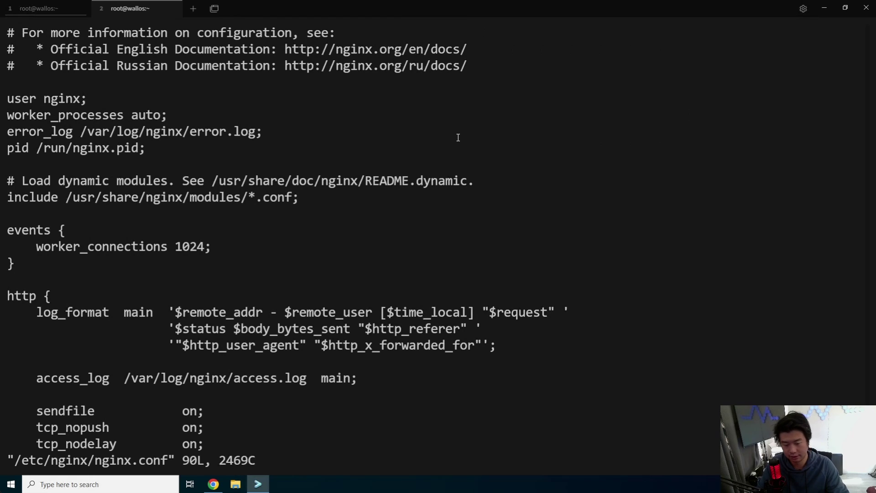
pyautogui.hotkey('shift', 'g')
pyautogui.press('Up')
pyautogui.press('Up')
pyautogui.press('Up')
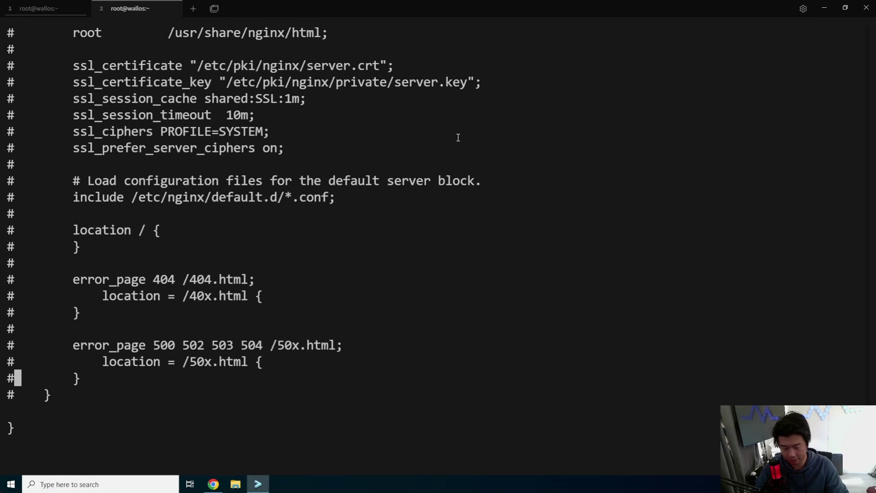
pyautogui.press('Down')
pyautogui.press('i')
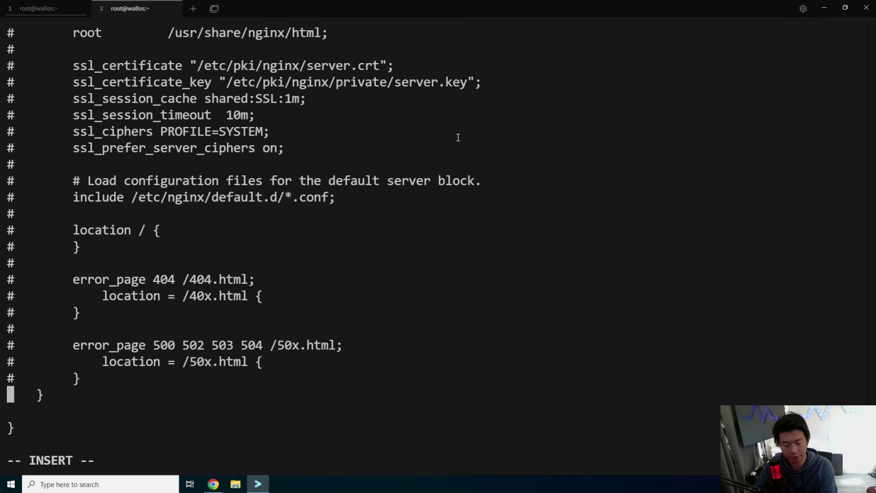
# Uncomment the TLS block's lower lines: the error_page and location blocks and the include line.
pyautogui.press('Up')
pyautogui.press('Delete')
pyautogui.press('Up')
pyautogui.press('Delete')
pyautogui.press('Up')
pyautogui.press('Delete')
pyautogui.press('Up')
pyautogui.press('Delete')
pyautogui.press('Up')
pyautogui.press('Delete')
pyautogui.press('Up')
pyautogui.press('Delete')
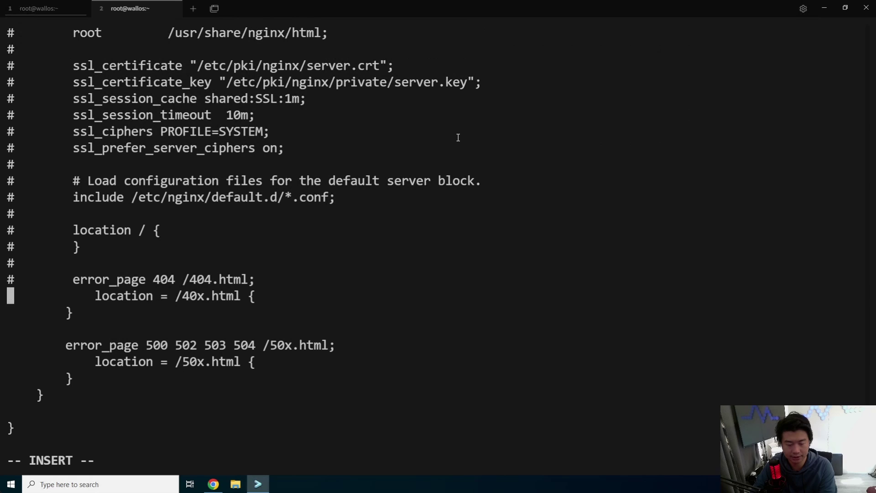
pyautogui.press('Up')
pyautogui.press('Delete')
pyautogui.press('Up')
pyautogui.press('Delete')
pyautogui.press('Up')
pyautogui.press('Delete')
pyautogui.press('Up')
pyautogui.press('Delete')
pyautogui.press('Up')
# Uncomment the remaining TLS lines: ssl settings, certificate lines and the server { opening on port 443.
pyautogui.press('Delete')
pyautogui.press('Up')
pyautogui.press('Delete')
pyautogui.press('Up')
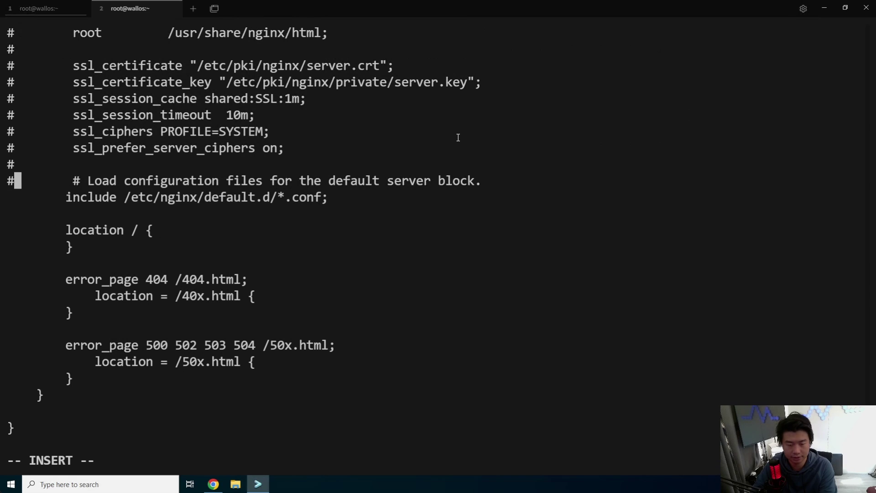
pyautogui.press('Delete')
pyautogui.press('Up')
pyautogui.press('Delete')
pyautogui.press('Up')
pyautogui.press('Delete')
pyautogui.press('Up')
pyautogui.press('Delete')
pyautogui.press('Up')
pyautogui.press('Delete')
pyautogui.press('Up')
pyautogui.press('Delete')
pyautogui.press('Up')
pyautogui.press('Delete')
pyautogui.press('Up')
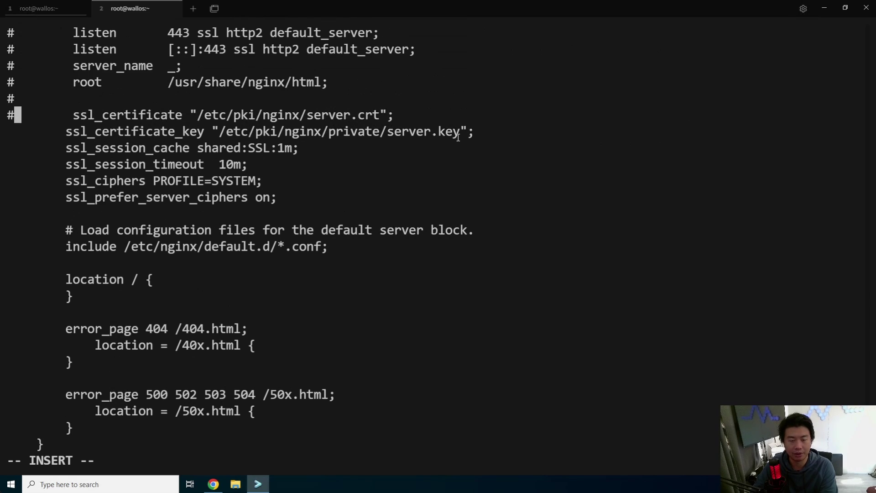
pyautogui.press('Delete')
pyautogui.press('Up')
pyautogui.press('Delete')
pyautogui.press('Up')
pyautogui.press('Delete')
pyautogui.press('Up')
pyautogui.press('Delete')
pyautogui.press('Up')
pyautogui.press('Delete')
pyautogui.press('Up')
pyautogui.press('Delete')
pyautogui.press('Up')
pyautogui.press('Delete')
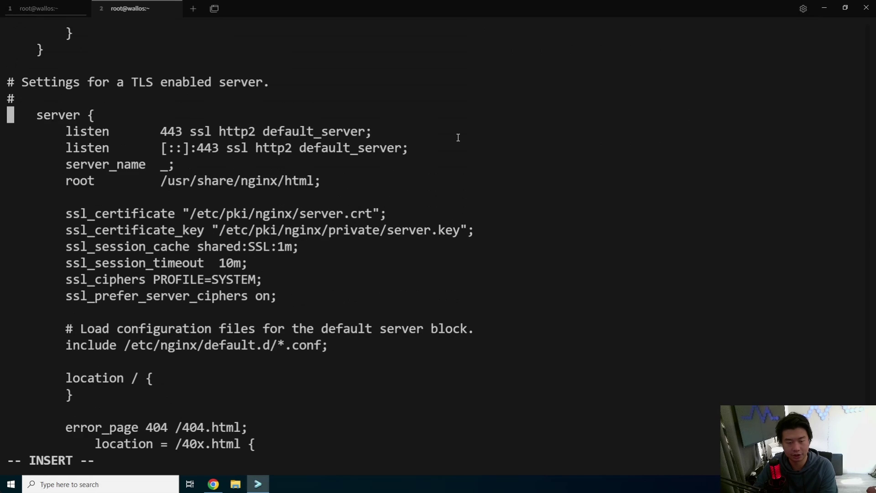
pyautogui.press('Up')
pyautogui.press('Delete')
pyautogui.press('Down')
pyautogui.press('Down')
pyautogui.press('Down')
pyautogui.press('Down')
pyautogui.press('Down')
pyautogui.press('Down')
pyautogui.press('Down')
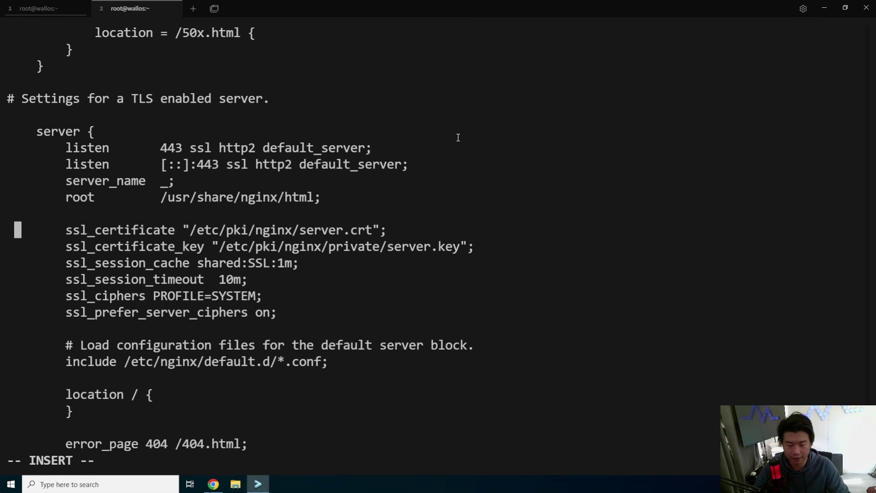
# Point ssl_certificate and ssl_certificate_key at the wallos.dragon.local certificate and key files.
pyautogui.press('Right')
pyautogui.press('Right')
pyautogui.press('Right')
pyautogui.press('Right')
pyautogui.press('Right')
pyautogui.press('Right')
pyautogui.press('Right')
pyautogui.press('Right')
pyautogui.press('Right')
pyautogui.press('Right')
pyautogui.press('Right')
pyautogui.press('Right')
pyautogui.press('Right')
pyautogui.press('Right')
pyautogui.press('Right')
pyautogui.press('Right')
pyautogui.press('Right')
pyautogui.press('Right')
pyautogui.press('Right')
pyautogui.press('Right')
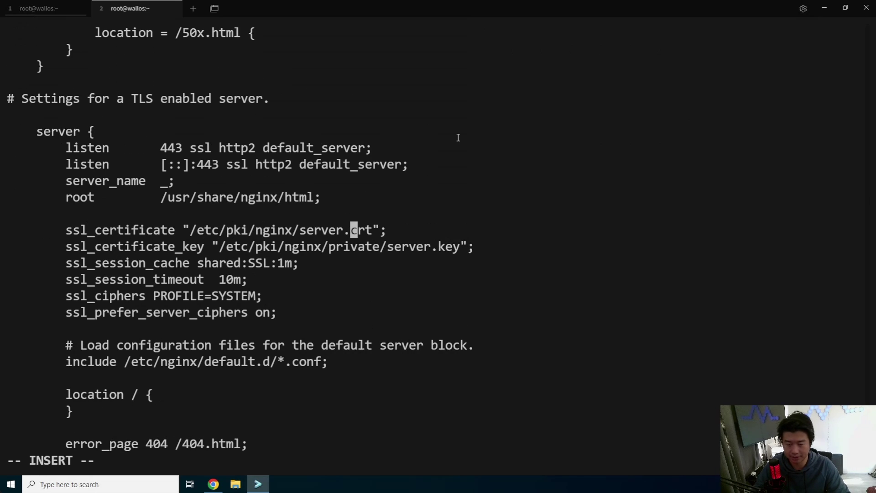
pyautogui.press('Left')
pyautogui.press('BackSpace')
pyautogui.press('BackSpace')
pyautogui.press('BackSpace')
pyautogui.press('BackSpace')
pyautogui.press('BackSpace')
pyautogui.press('BackSpace')
pyautogui.write('wal')
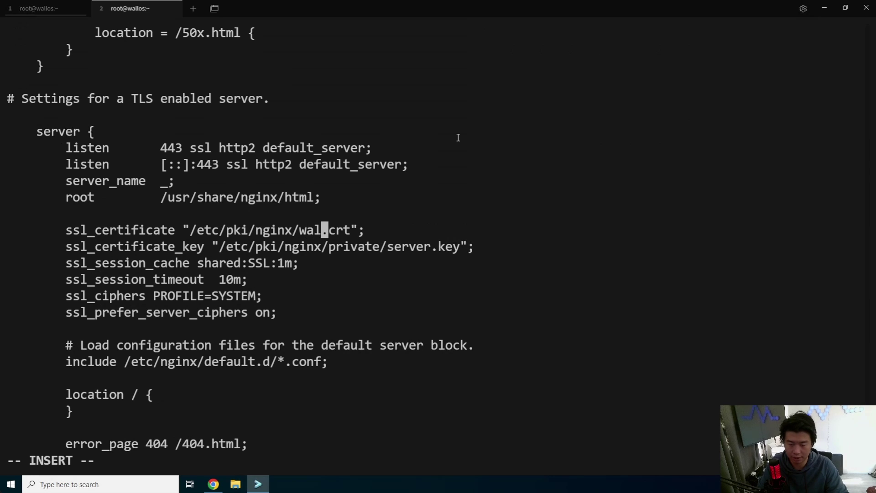
pyautogui.write('los.dragon')
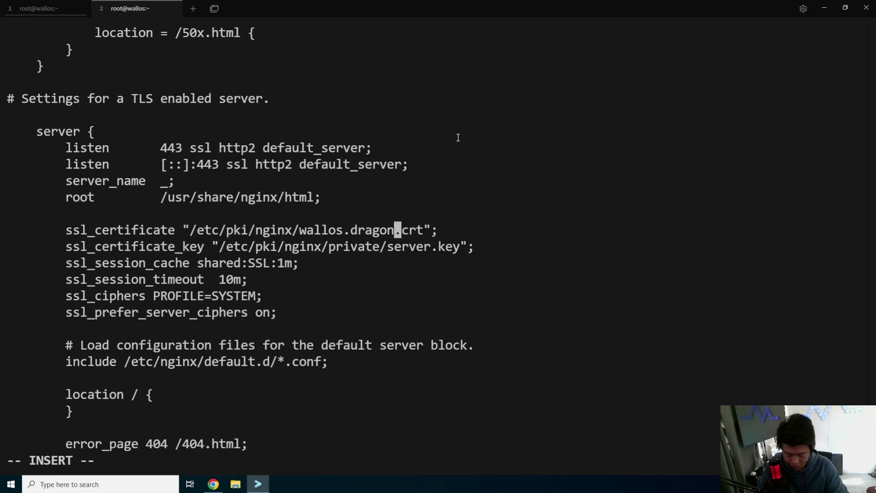
pyautogui.write('local')
pyautogui.press('BackSpace')
pyautogui.press('BackSpace')
pyautogui.press('BackSpace')
pyautogui.press('BackSpace')
pyautogui.press('BackSpace')
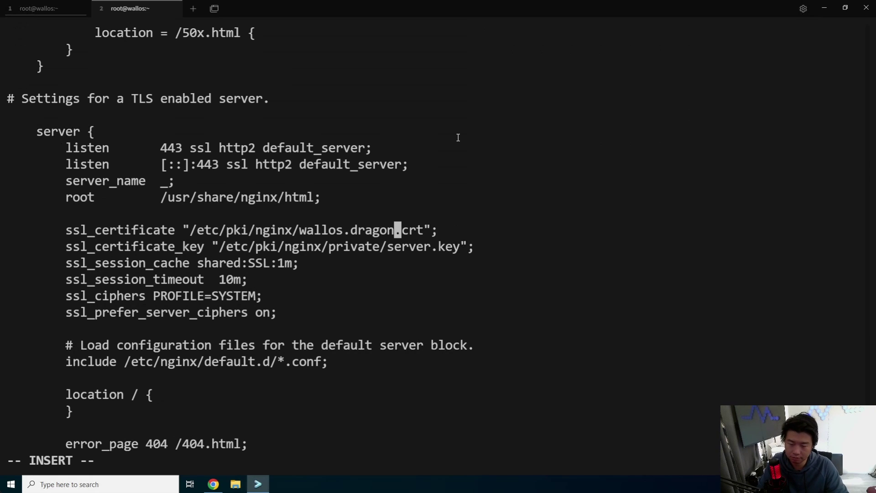
pyautogui.write('.local')
pyautogui.press('Down')
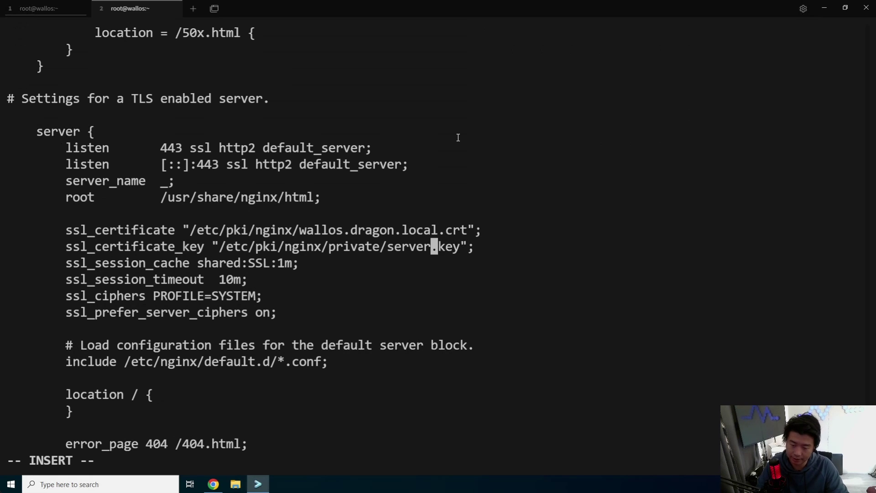
pyautogui.press('BackSpace')
pyautogui.press('BackSpace')
pyautogui.press('BackSpace')
pyautogui.press('BackSpace')
pyautogui.press('BackSpace')
pyautogui.press('BackSpace')
pyautogui.write('wallos')
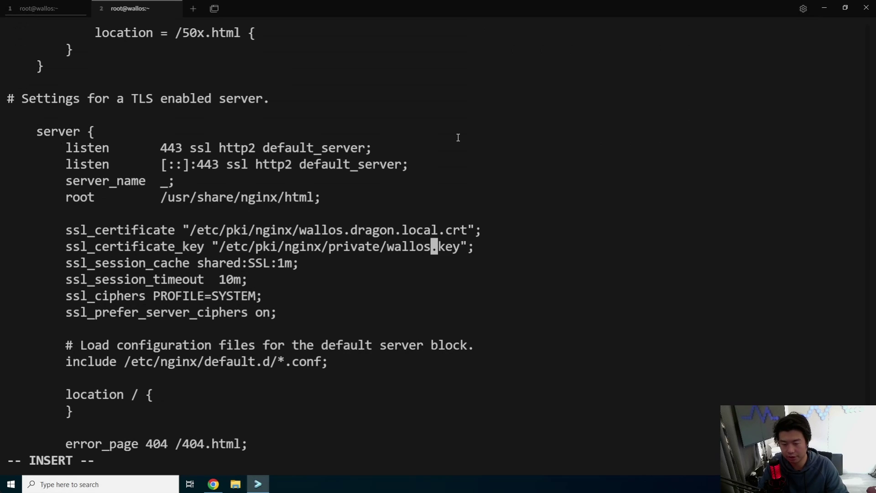
pyautogui.write('.dragon.local')
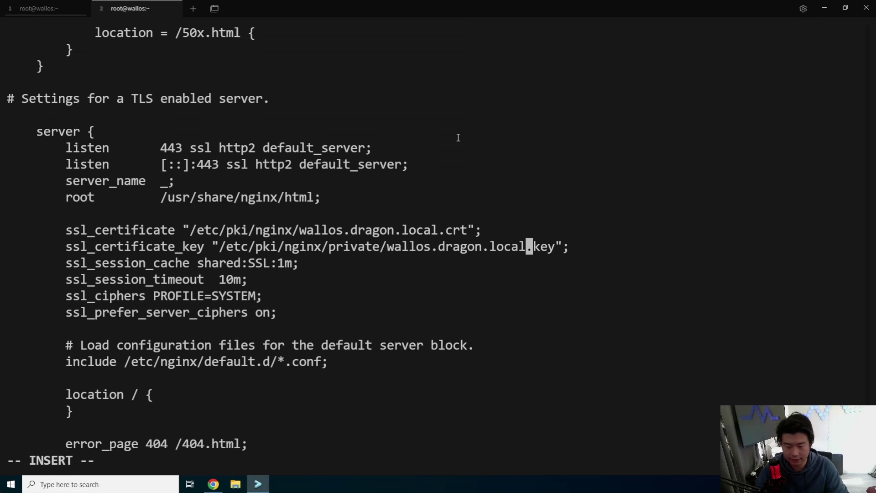
pyautogui.press('Down')
pyautogui.press('Down')
pyautogui.press('Down')
pyautogui.press('Down')
pyautogui.press('Down')
pyautogui.press('Down')
pyautogui.press('Down')
pyautogui.press('Down')
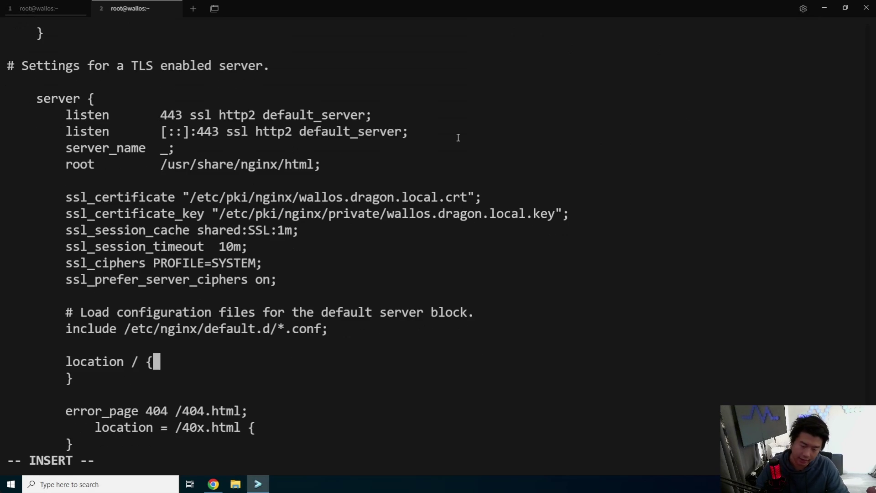
pyautogui.press('Return')
pyautogui.press('Tab')
pyautogui.press('Tab')
pyautogui.write('http://localhost:828')
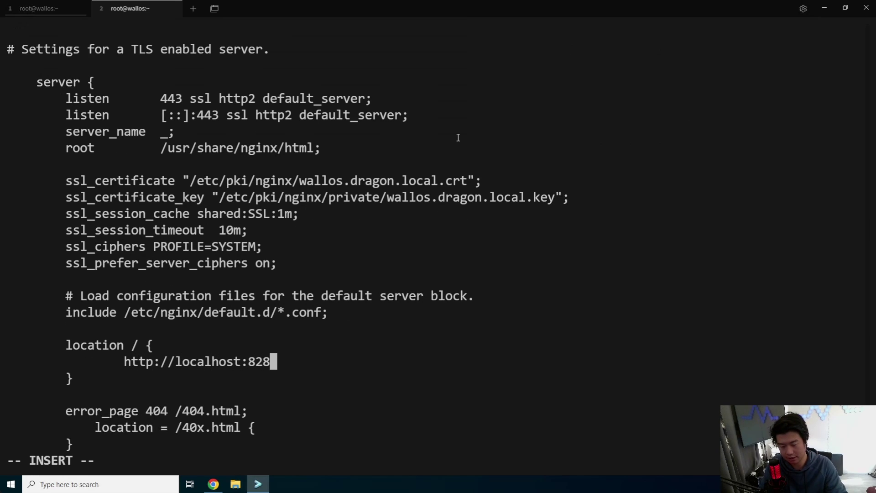
pyautogui.write('2;')
pyautogui.press('Escape')
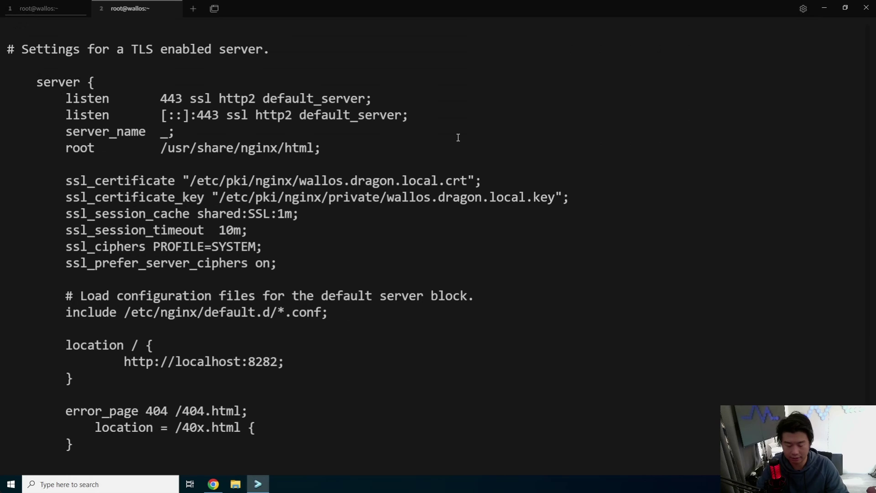
pyautogui.press('Left')
pyautogui.press('Left')
pyautogui.press('Left')
pyautogui.press('Left')
pyautogui.press('Left')
pyautogui.press('Left')
pyautogui.press('Left')
pyautogui.press('Left')
pyautogui.press('Left')
pyautogui.press('Left')
pyautogui.press('Left')
pyautogui.press('Left')
pyautogui.press('Left')
pyautogui.press('Left')
pyautogui.press('Left')
pyautogui.press('Left')
pyautogui.press('Left')
pyautogui.press('Left')
pyautogui.press('Left')
pyautogui.press('Left')
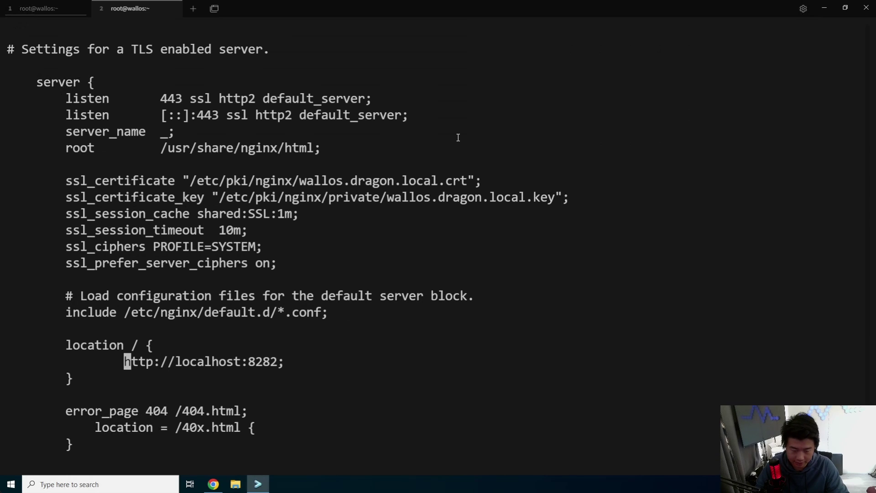
pyautogui.write('iproxy_pas')
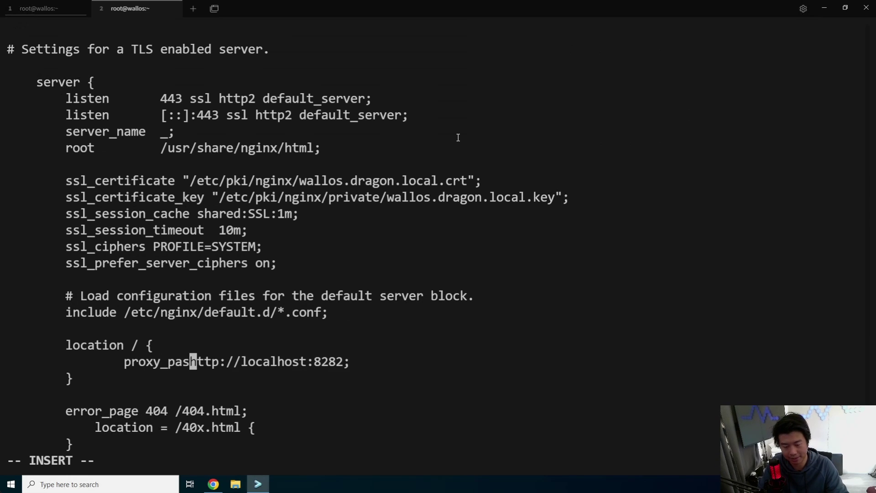
pyautogui.write('s')
pyautogui.press('Escape')
pyautogui.write(':x')
pyautogui.press('Return')
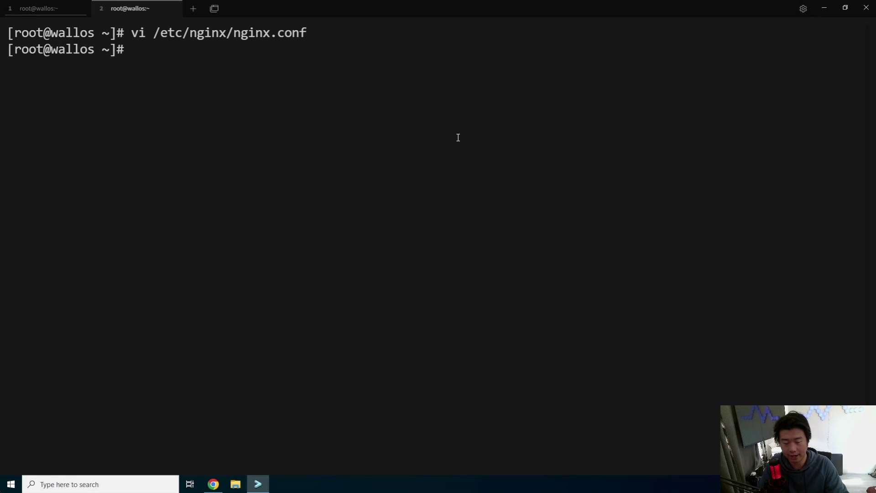
# Print docker-compose.yml and check its ports line maps host port 8282 to container port 80.
pyautogui.write('cat docke')
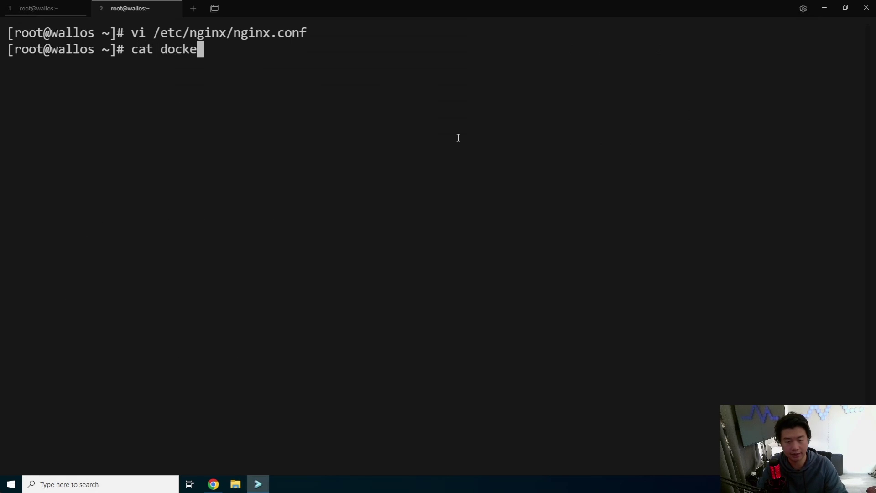
pyautogui.press('Tab')
pyautogui.press('Return')
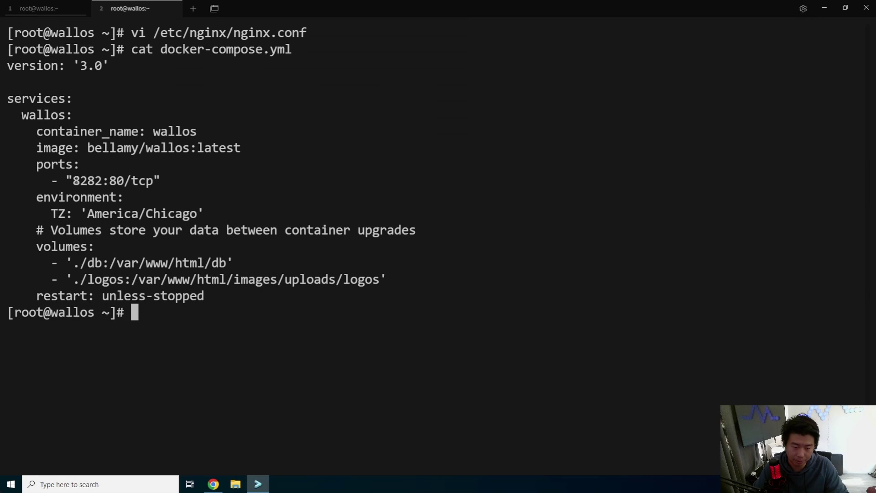
pyautogui.moveTo(73, 181); pyautogui.dragTo(104, 181)
pyautogui.click(97, 182)
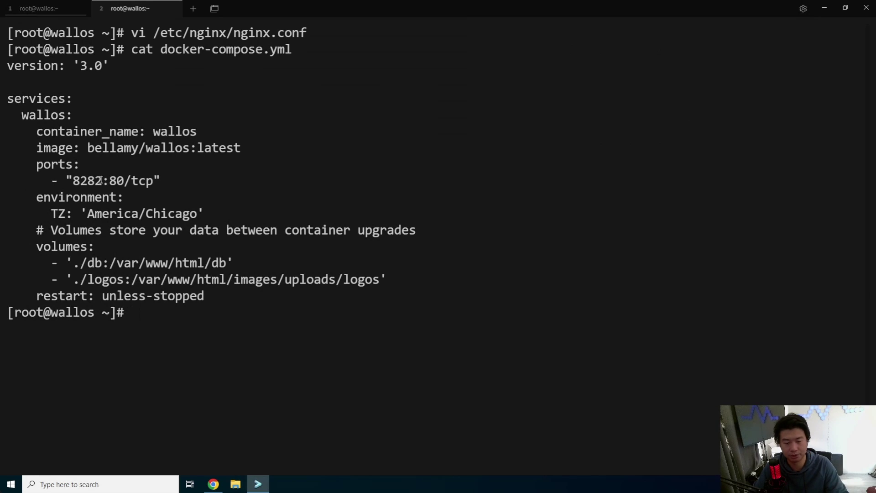
pyautogui.doubleClick(116, 180)
pyautogui.click(262, 165)
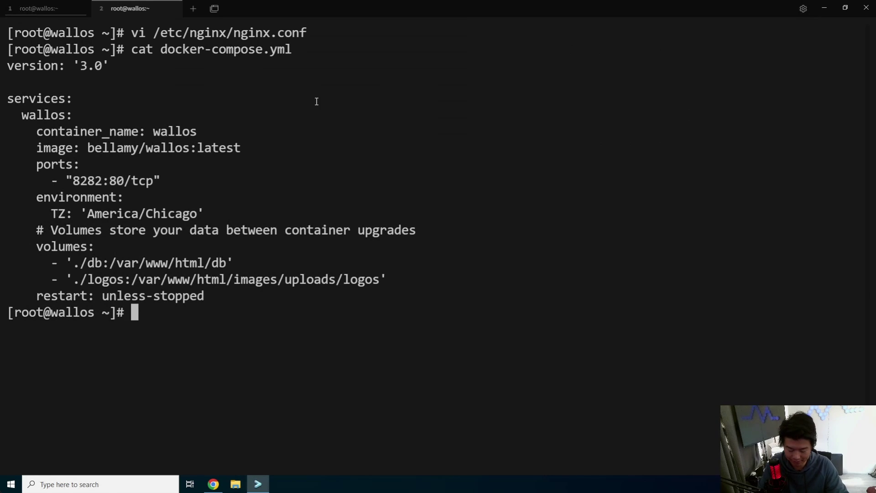
pyautogui.hotkey('ctrl', 'l')
# Check the first tab's pull output, then list all containers with docker ps -a.
pyautogui.click(34, 9)
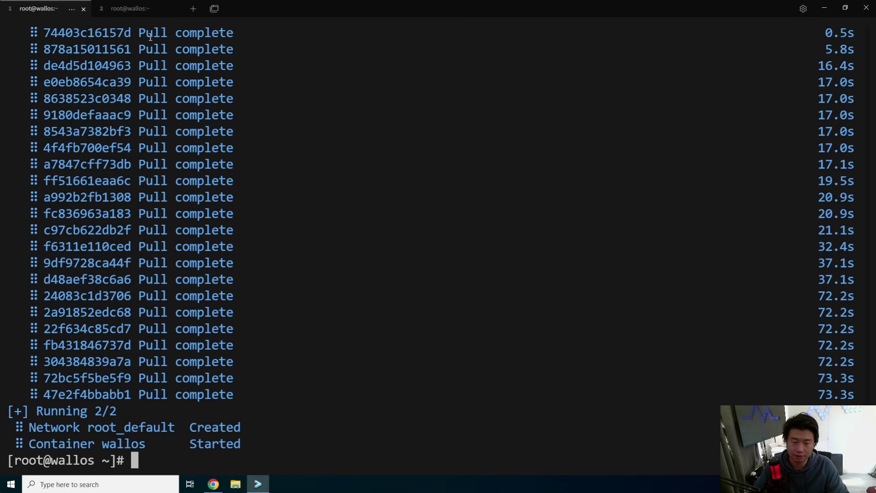
pyautogui.click(146, 10)
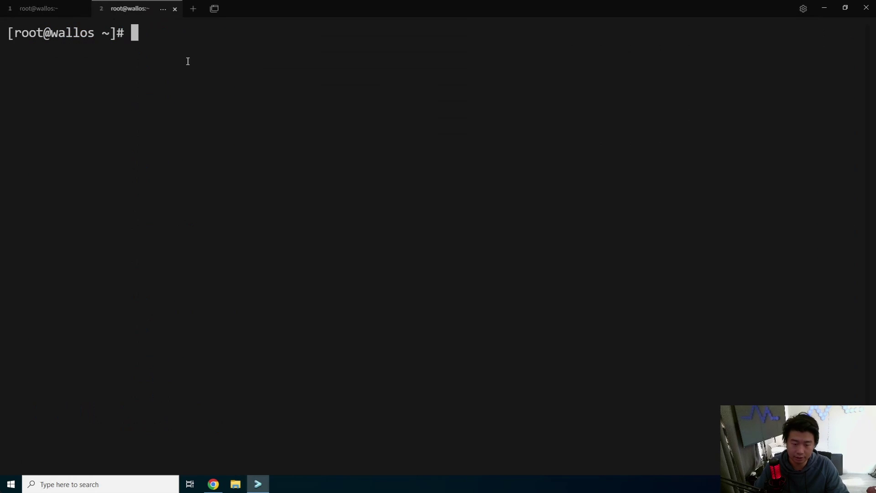
pyautogui.write('docker ps -a')
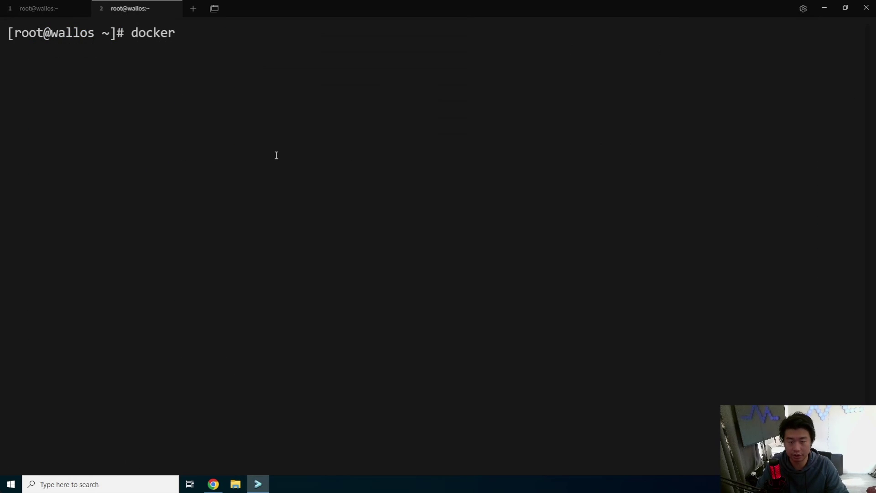
pyautogui.press('Return')
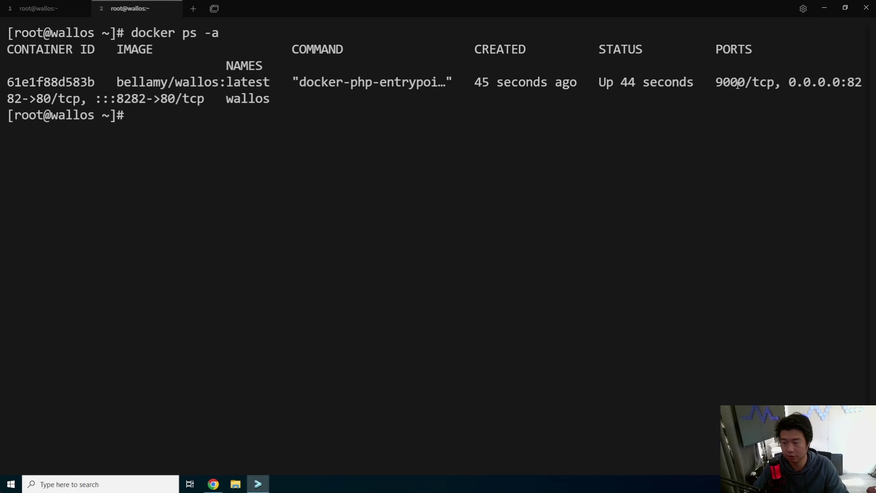
pyautogui.moveTo(848, 82); pyautogui.dragTo(467, 82)
pyautogui.hotkey('ctrl', 'c')
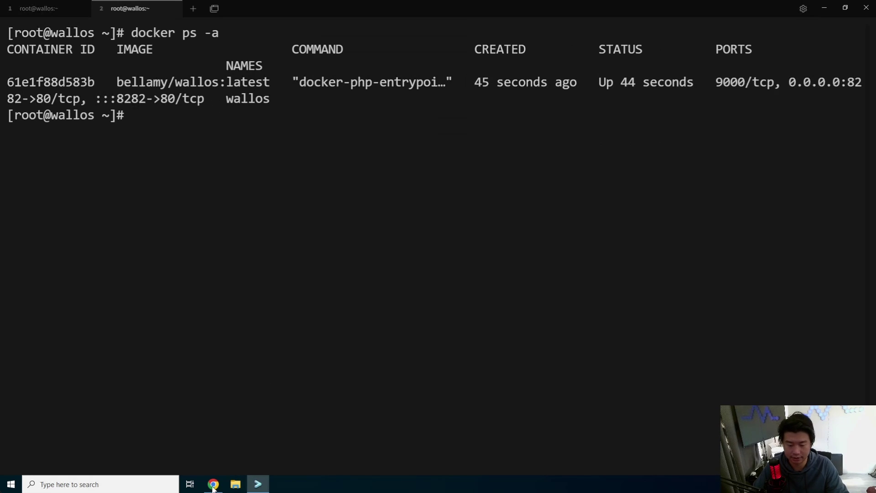
pyautogui.click(213, 485)
pyautogui.click(341, 7)
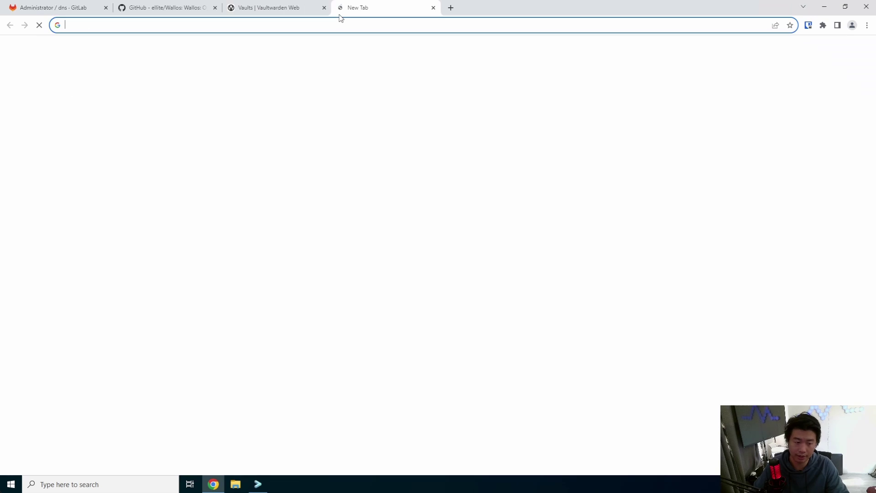
pyautogui.write('https:/')
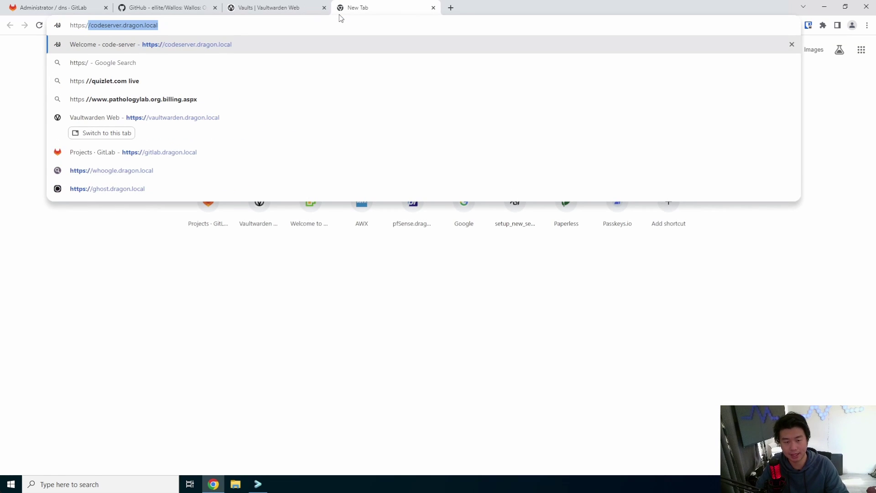
pyautogui.write('/wallos.dragon.local')
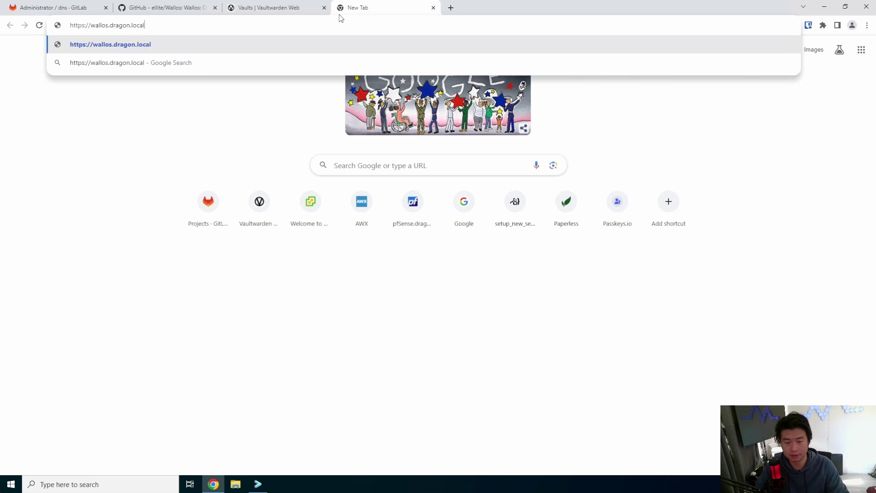
pyautogui.press('Return')
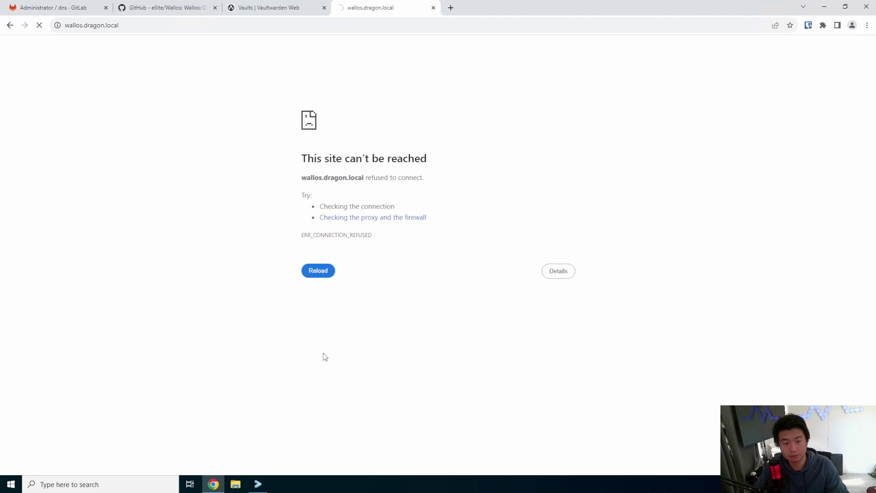
# Restart nginx with systemctl restart nginx and return to the browser.
pyautogui.click(259, 484)
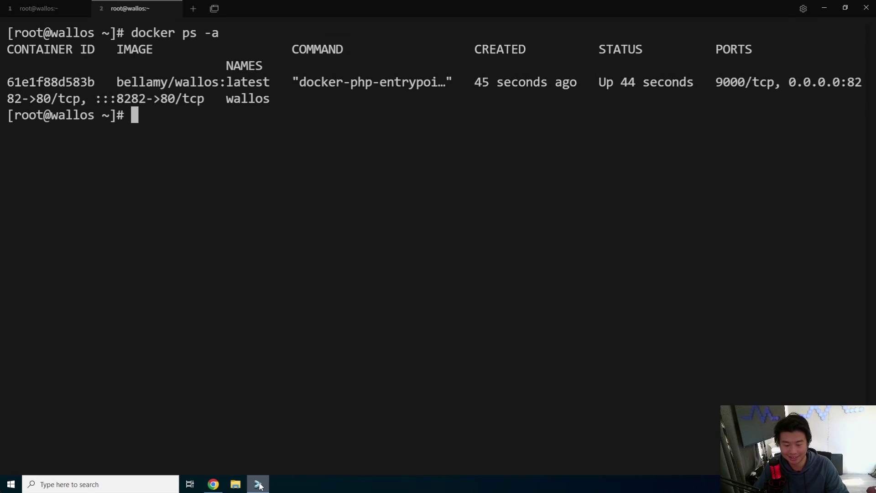
pyautogui.write('system')
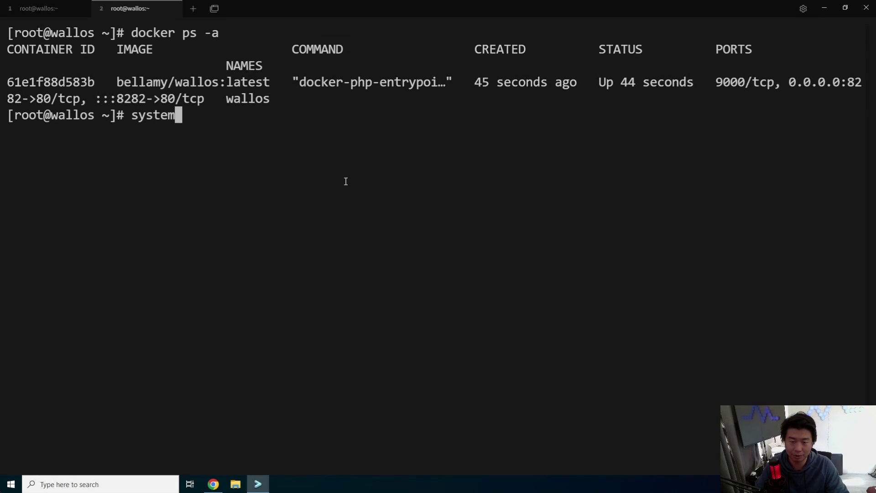
pyautogui.write('ctl restart nginx')
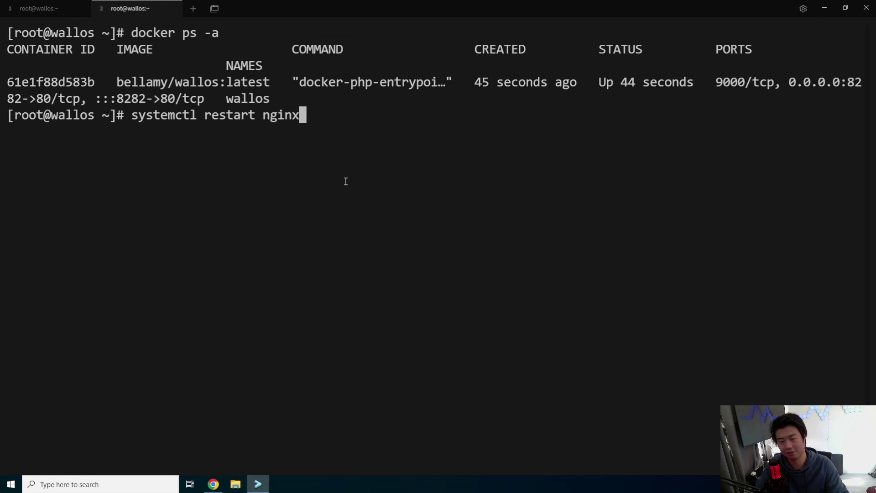
pyautogui.press('Return')
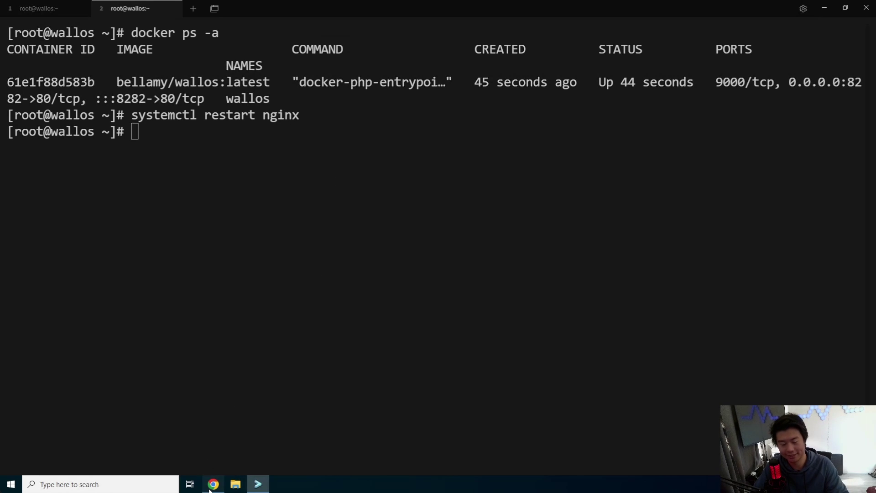
pyautogui.click(213, 484)
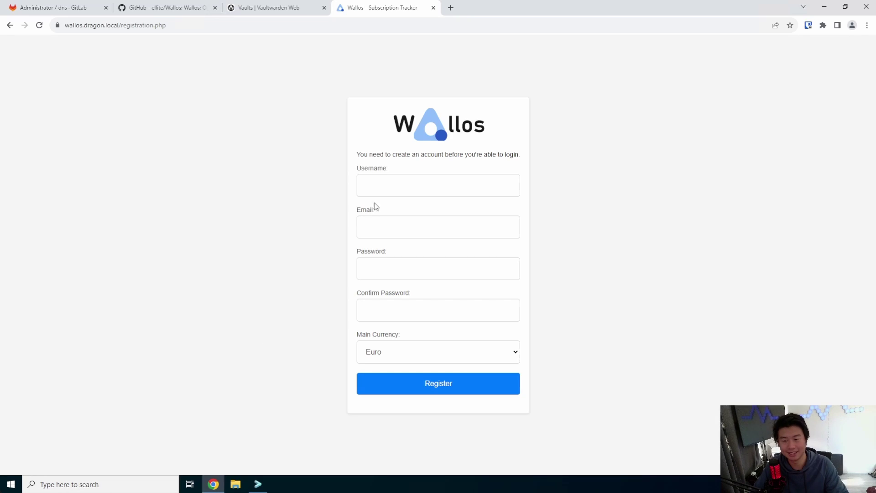
# Register a Wallos account with a username, e-mail, password and US Dollar as main currency.
pyautogui.click(406, 183)
pyautogui.write('dragon')
pyautogui.press('Tab')
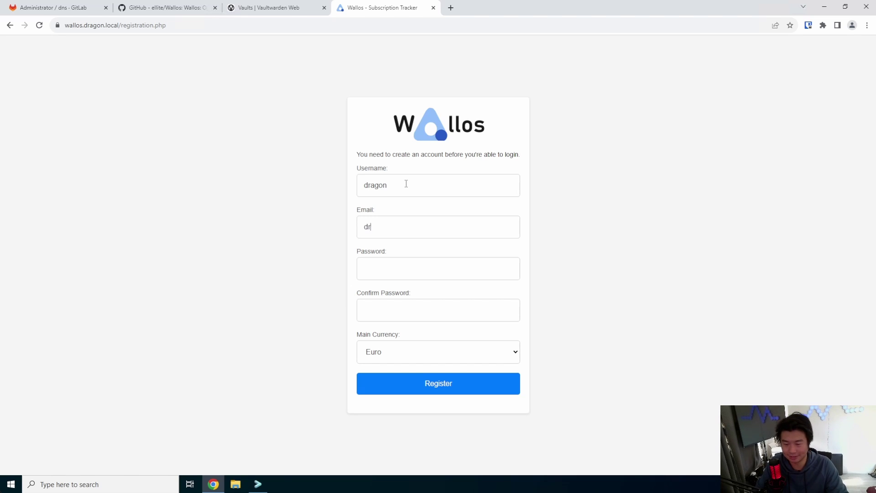
pyautogui.press('Tab')
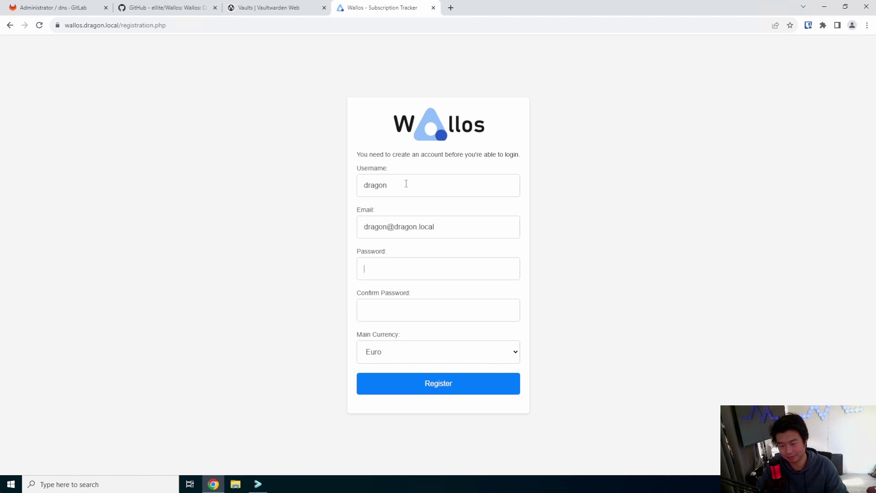
pyautogui.write('dra')
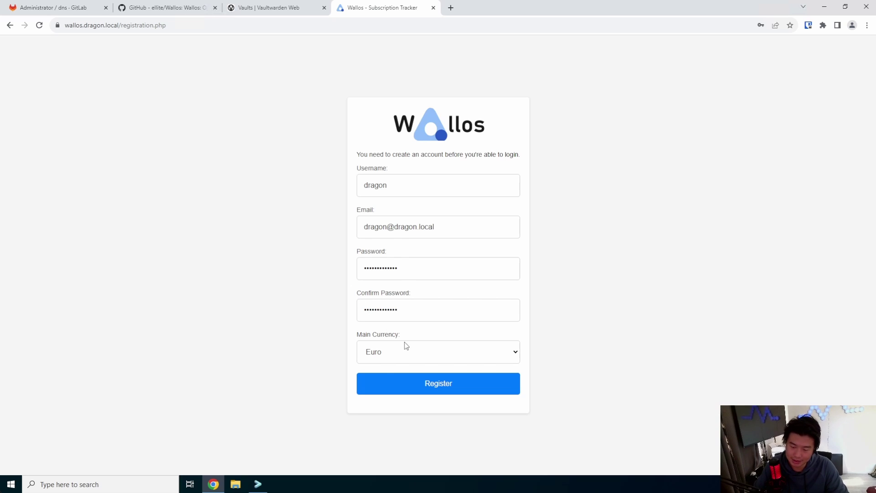
pyautogui.click(404, 343)
pyautogui.click(403, 168)
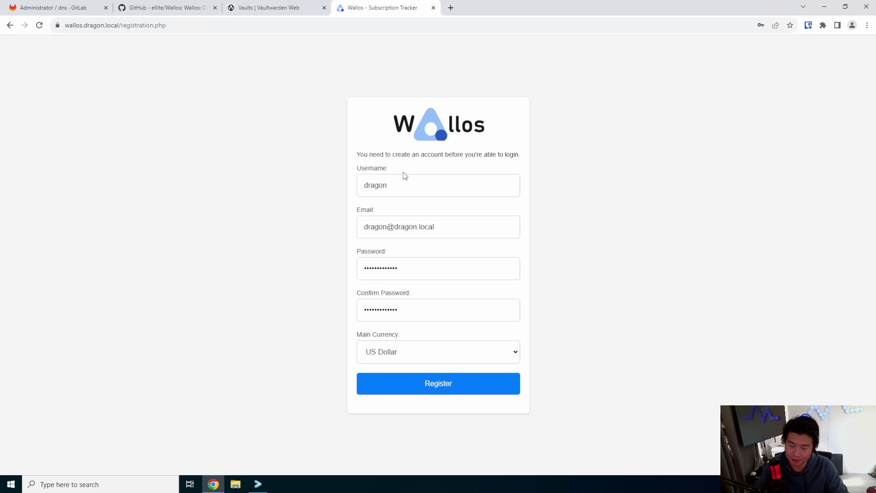
# Decline the password-save prompts and log in with the new account's username.
pyautogui.click(482, 384)
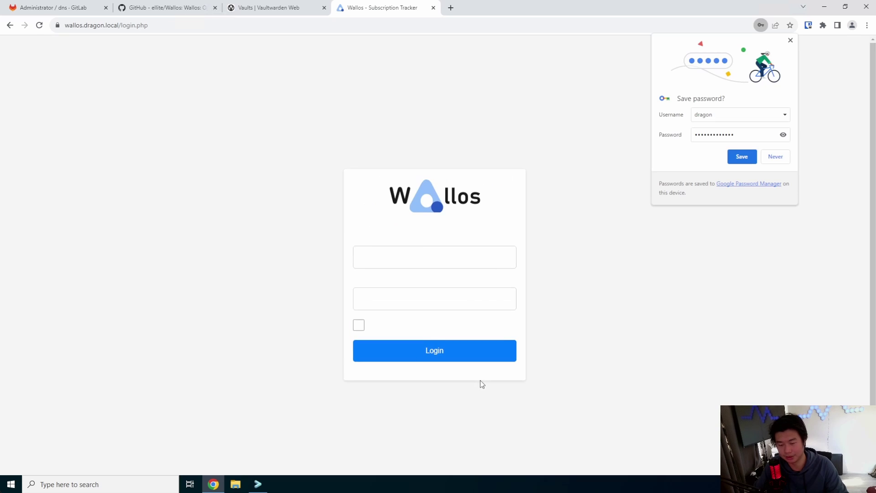
pyautogui.click(776, 156)
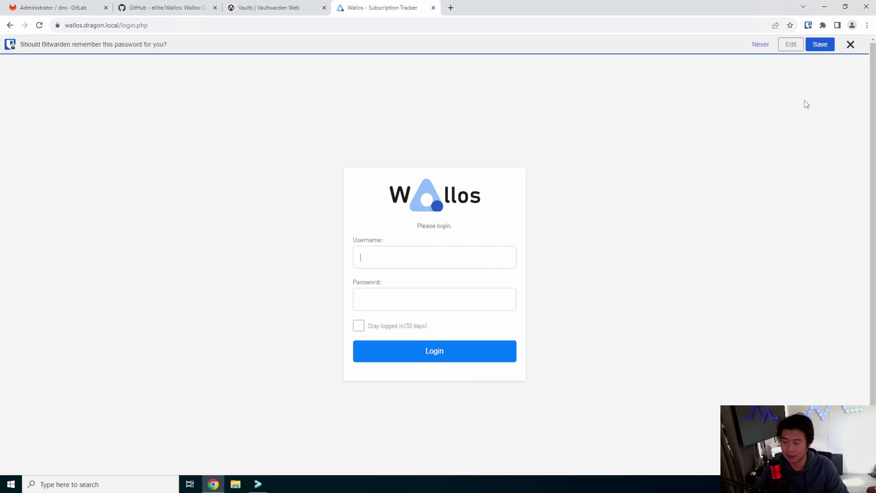
pyautogui.click(760, 44)
pyautogui.click(473, 240)
pyautogui.write('drago')
pyautogui.write('p')
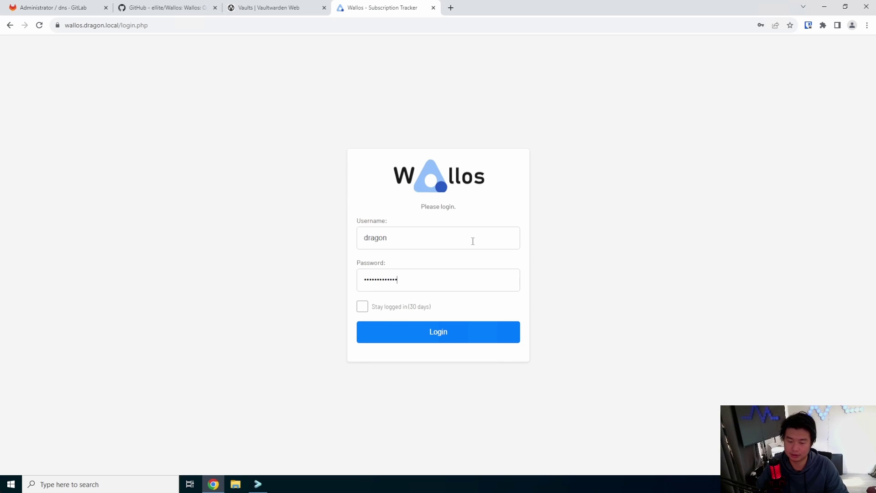
pyautogui.press('Return')
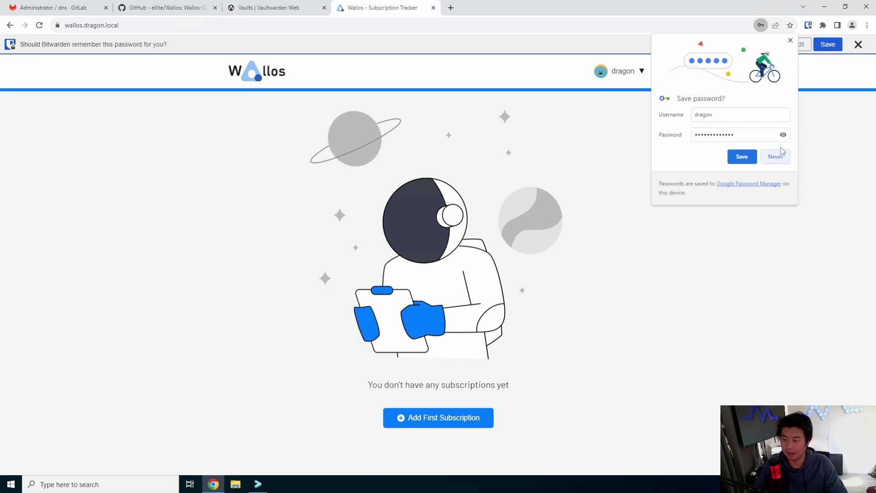
# Decline the password prompts and start the first subscription: Amazon, price 120, US Dollar.
pyautogui.click(776, 157)
pyautogui.click(772, 47)
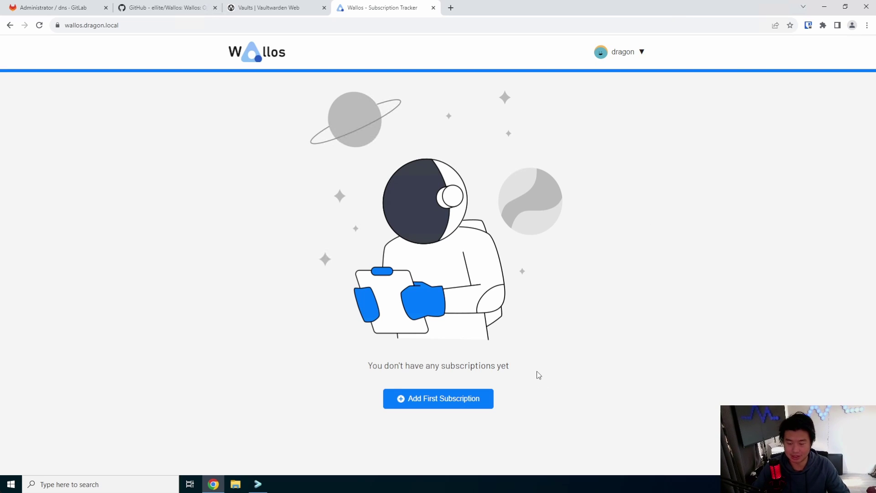
pyautogui.click(478, 397)
pyautogui.click(320, 135)
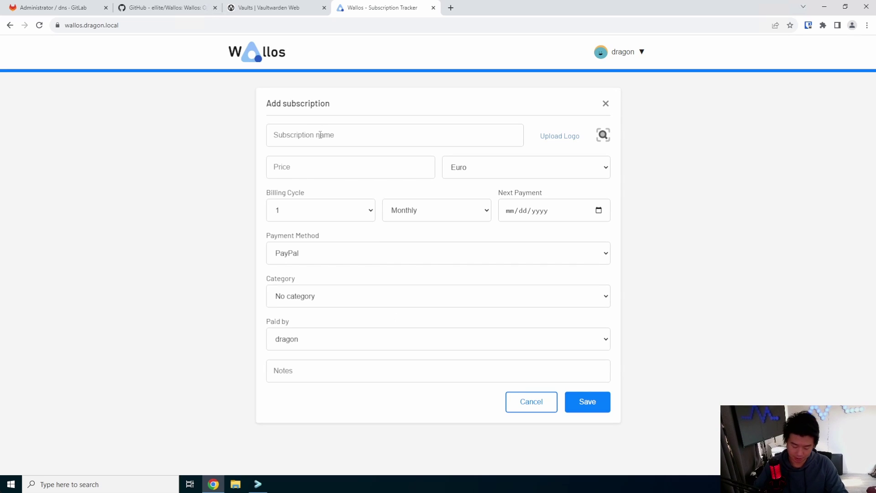
pyautogui.write('Amazon')
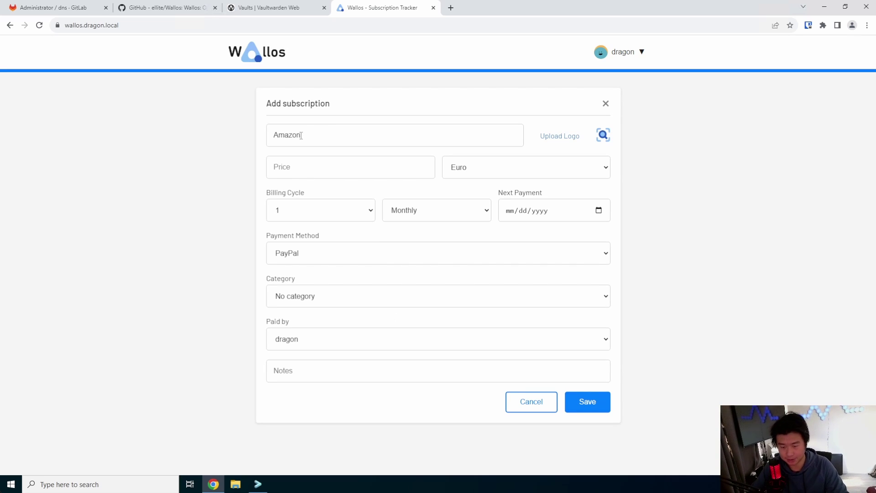
pyautogui.click(340, 168)
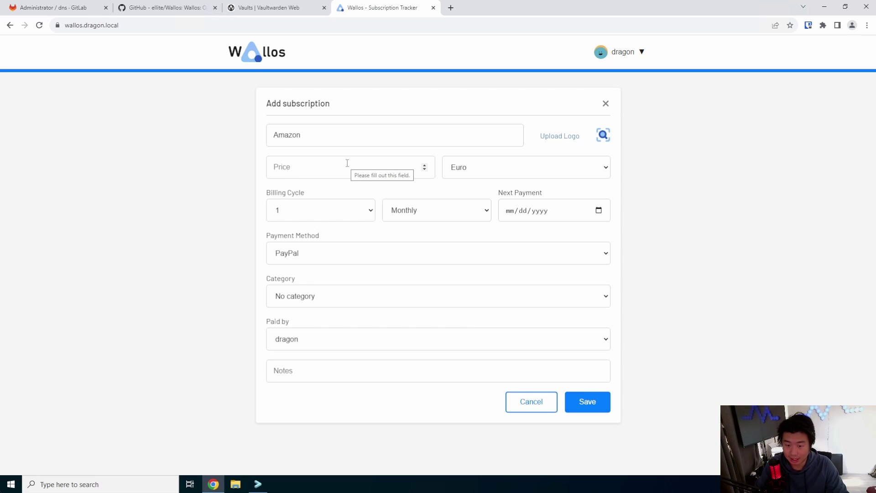
pyautogui.write('120')
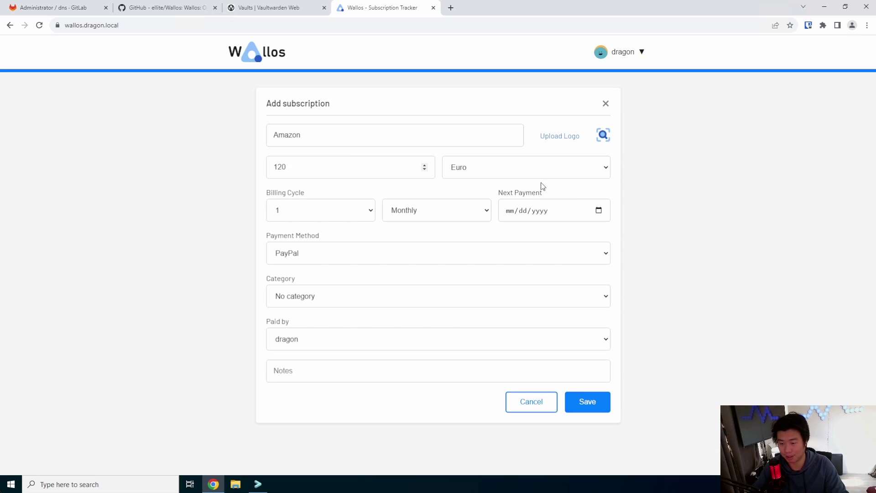
pyautogui.click(526, 171)
pyautogui.click(493, 195)
# Set yearly billing, next payment 11/13/2023, Credit Card and Productivity, then save the subscription.
pyautogui.click(315, 209)
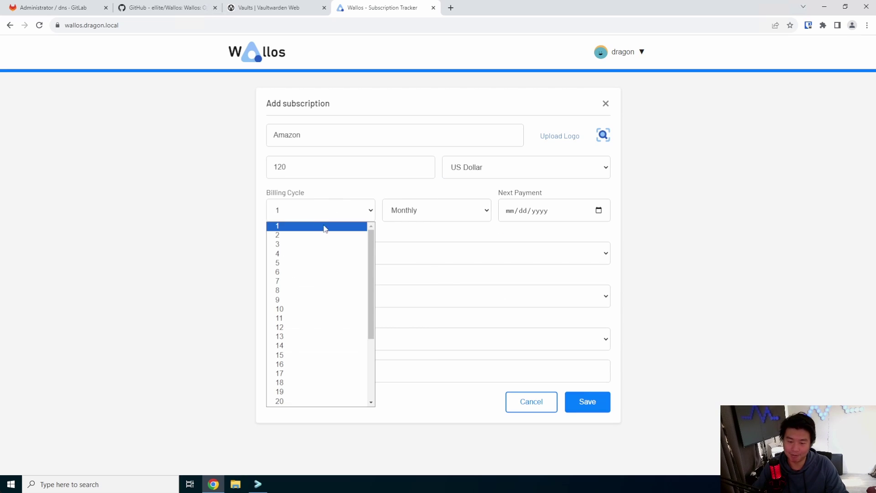
pyautogui.click(370, 211)
pyautogui.click(425, 211)
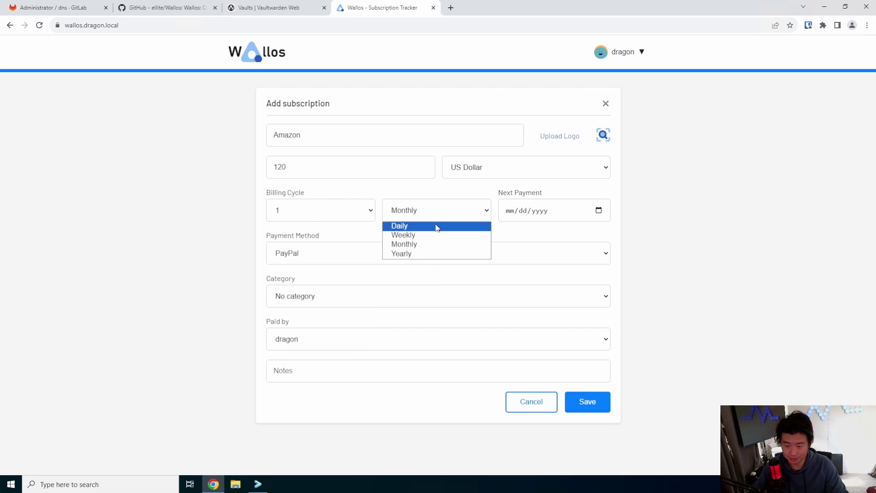
pyautogui.click(402, 254)
pyautogui.click(598, 210)
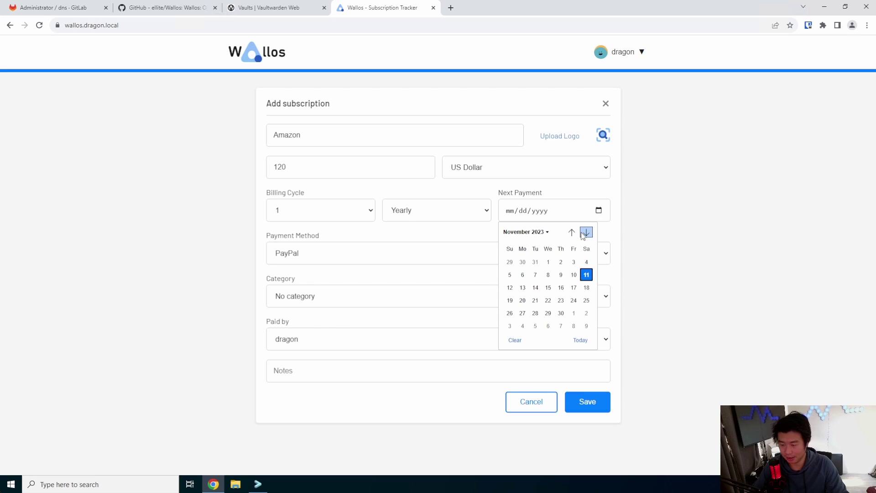
pyautogui.click(523, 287)
pyautogui.click(381, 255)
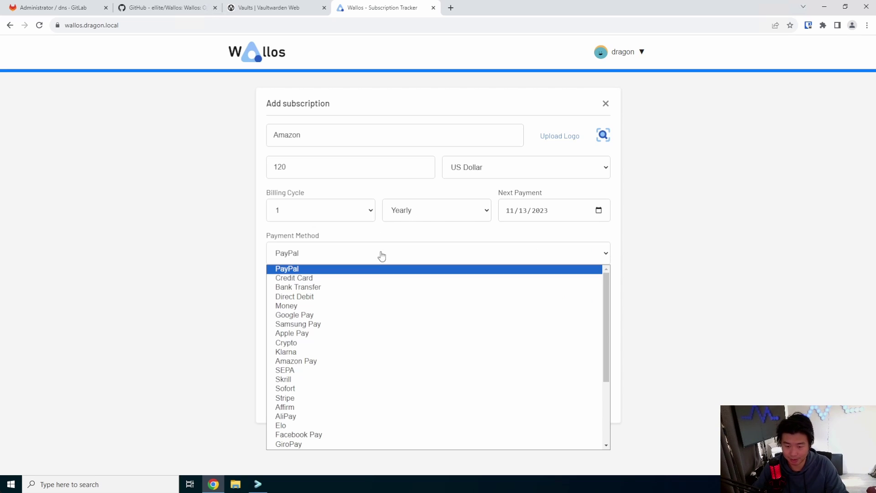
pyautogui.click(401, 279)
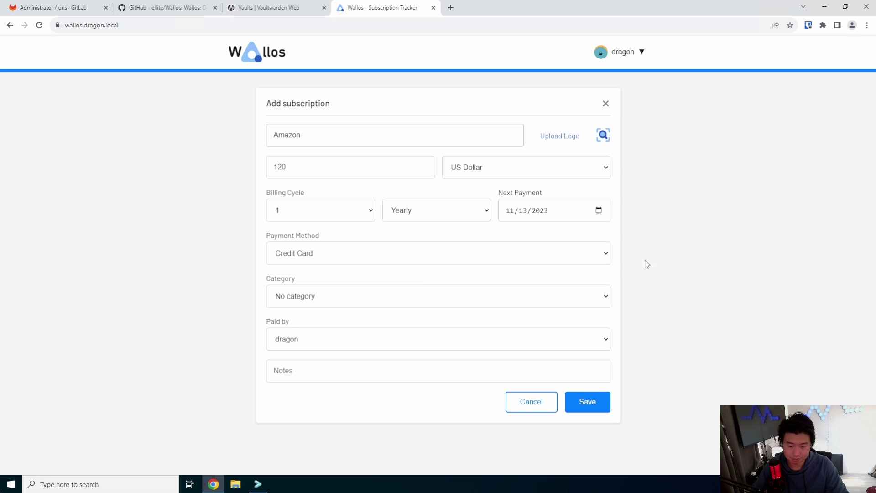
pyautogui.click(374, 293)
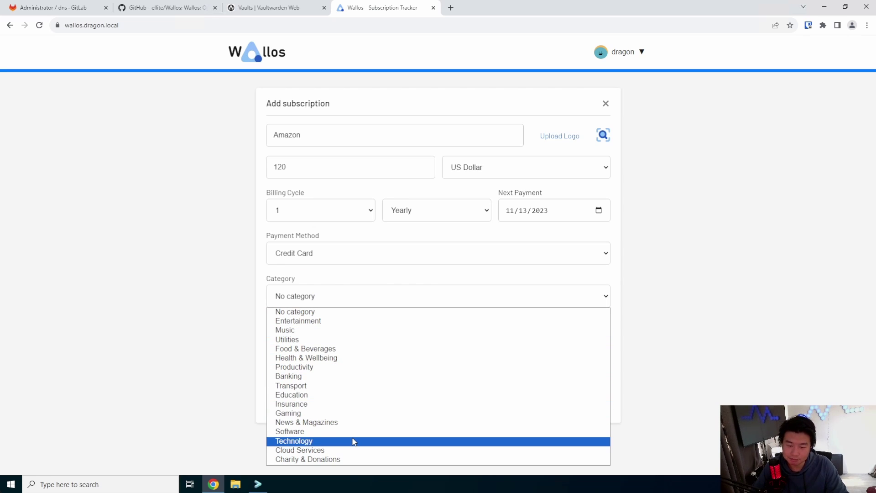
pyautogui.click(338, 370)
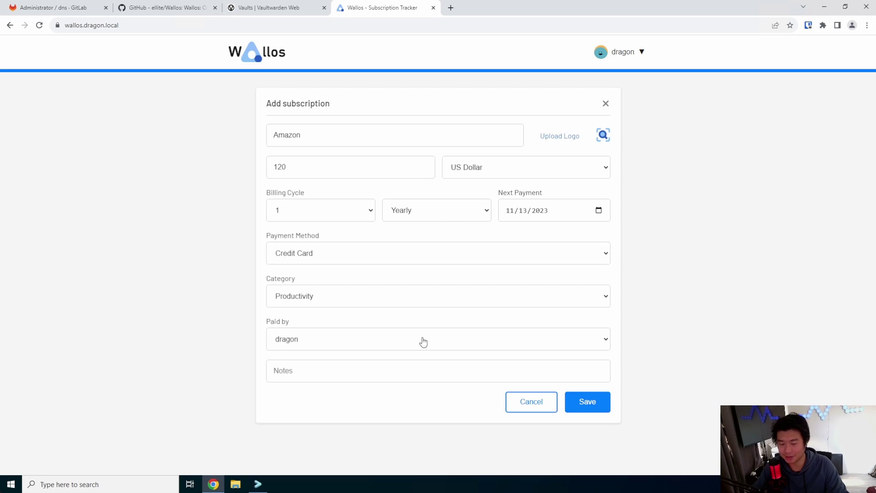
pyautogui.click(597, 403)
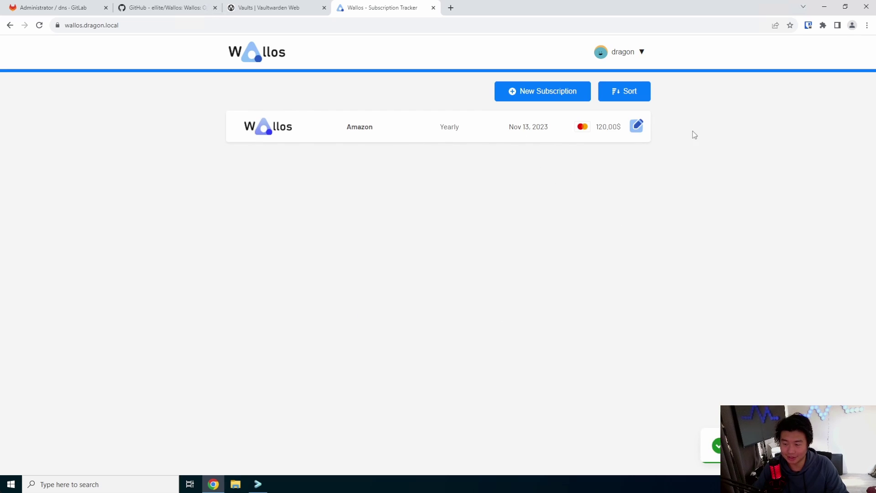
# Start a new subscription named Netflix priced at 14 in US Dollars.
pyautogui.click(542, 94)
pyautogui.click(308, 133)
pyautogui.write('Ne')
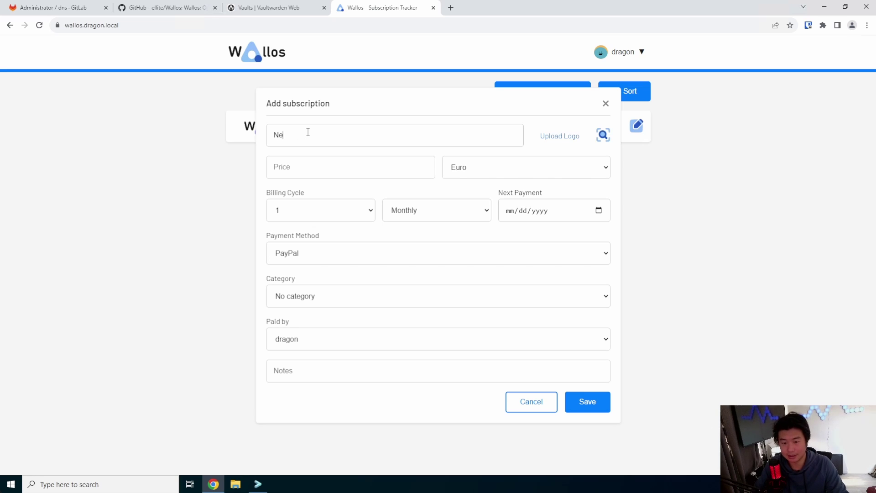
pyautogui.write('tflix')
pyautogui.click(333, 170)
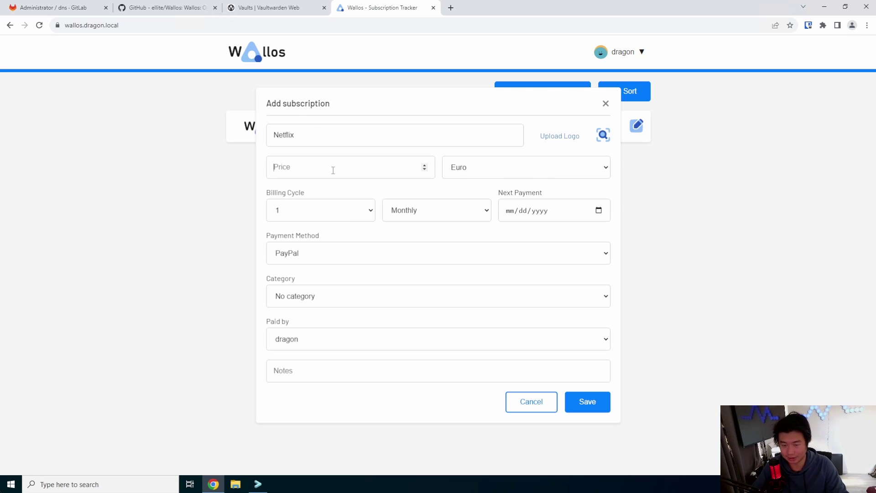
pyautogui.write('13')
pyautogui.press('BackSpace')
pyautogui.write('4')
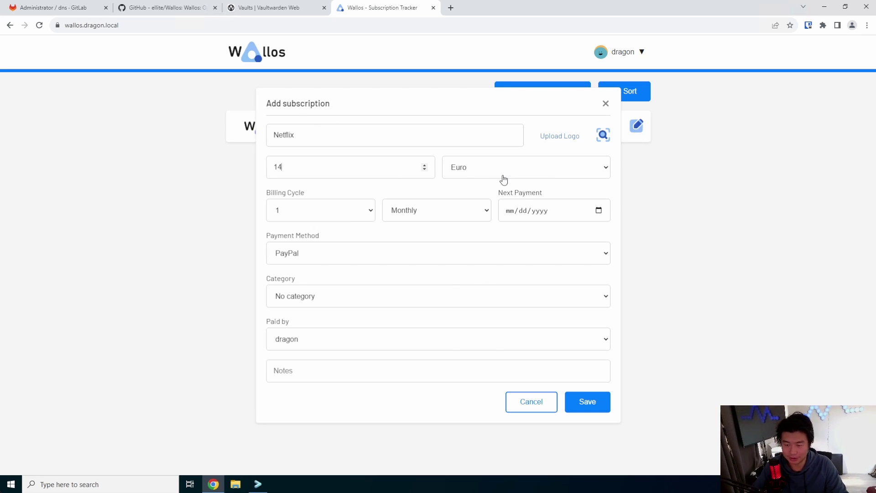
pyautogui.click(504, 176)
pyautogui.click(503, 193)
# Set the next payment to 11/11/2023, choose Credit Card, and save the Netflix subscription.
pyautogui.click(507, 214)
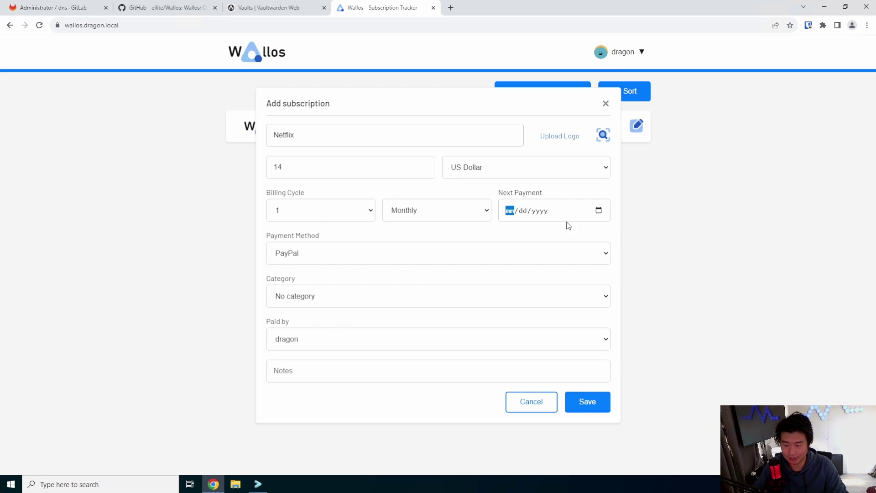
pyautogui.click(603, 210)
pyautogui.click(588, 279)
pyautogui.click(375, 254)
pyautogui.click(366, 280)
pyautogui.click(337, 254)
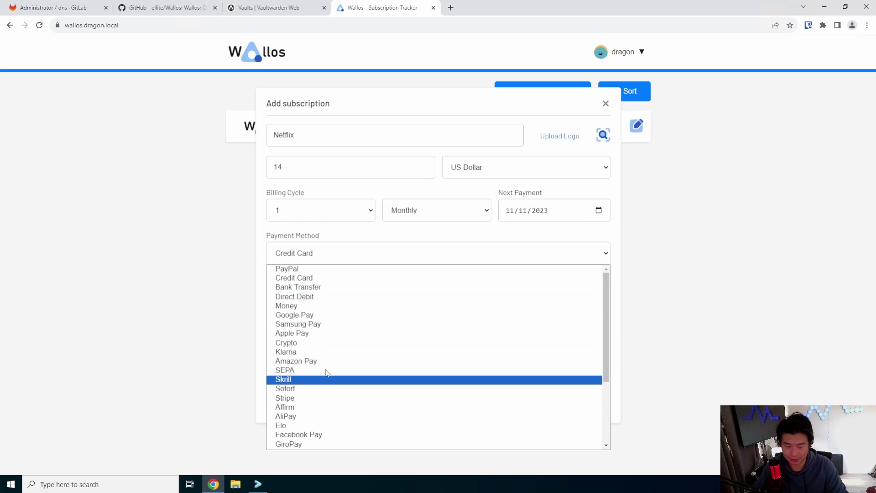
pyautogui.click(384, 279)
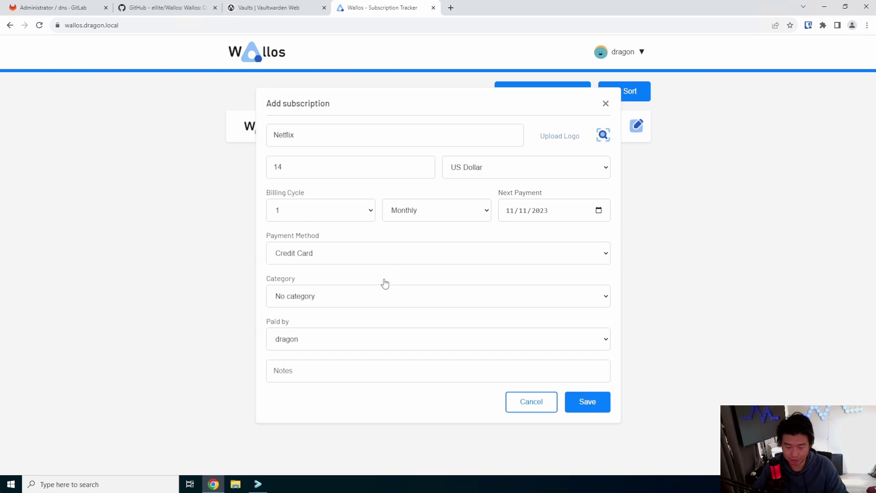
pyautogui.click(592, 404)
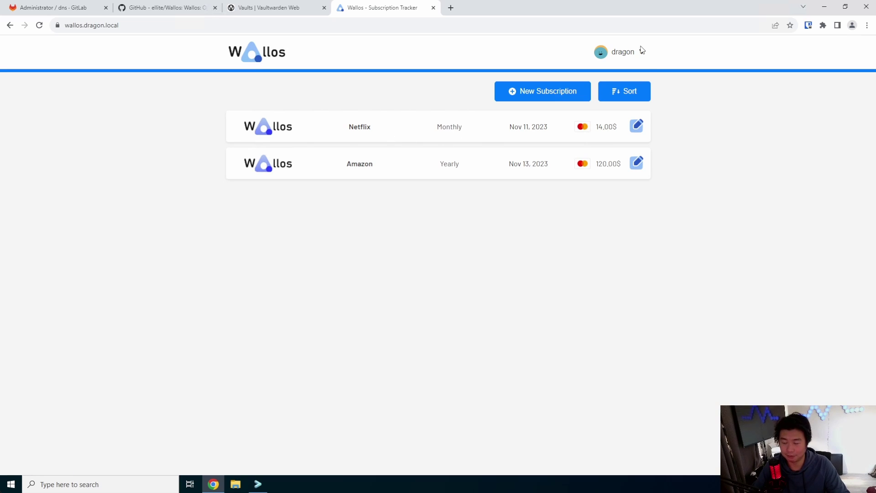
# Go to the Stats page from the user menu and highlight the 2 active subscriptions count.
pyautogui.moveTo(621, 51)
pyautogui.click(616, 94)
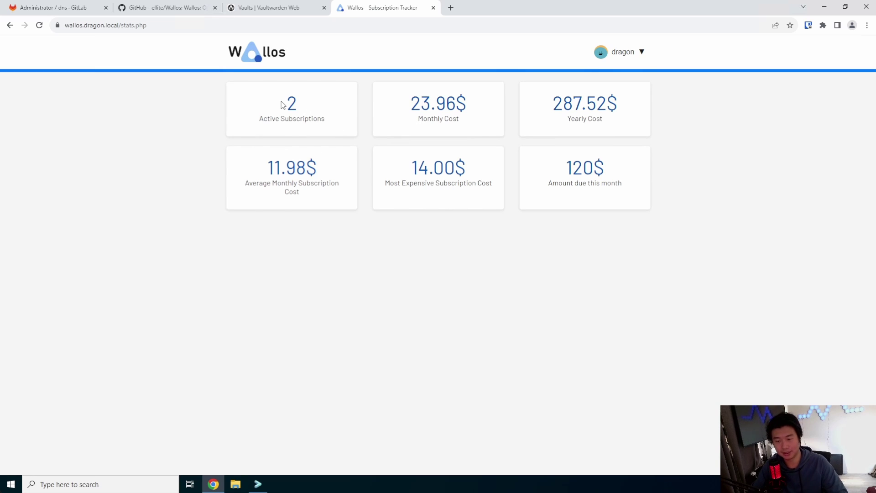
pyautogui.moveTo(286, 105); pyautogui.dragTo(480, 120)
pyautogui.click(449, 94)
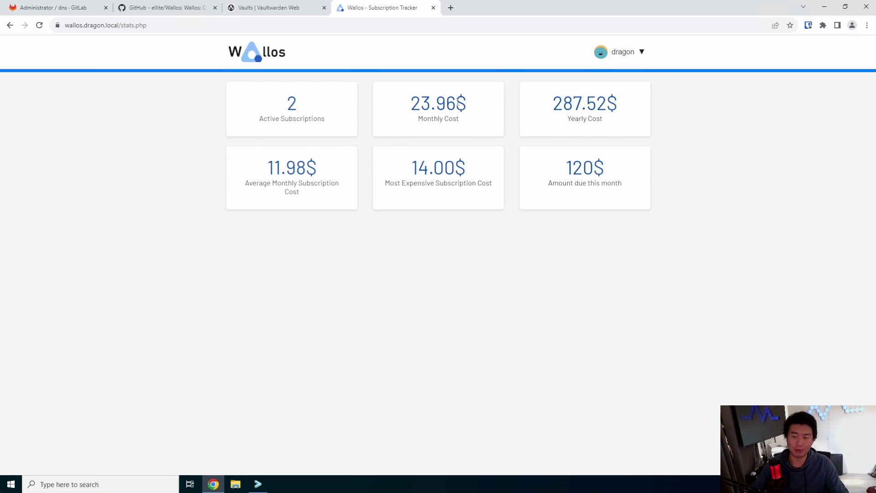
# Highlight the 23.96$ monthly, 287.52$ yearly and average monthly cost figures.
pyautogui.doubleClick(458, 101)
pyautogui.click(477, 124)
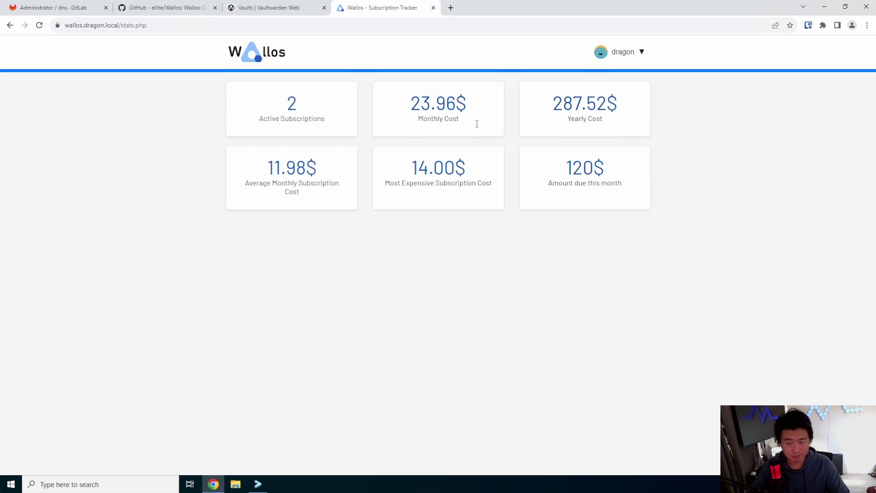
pyautogui.moveTo(552, 104); pyautogui.dragTo(625, 104)
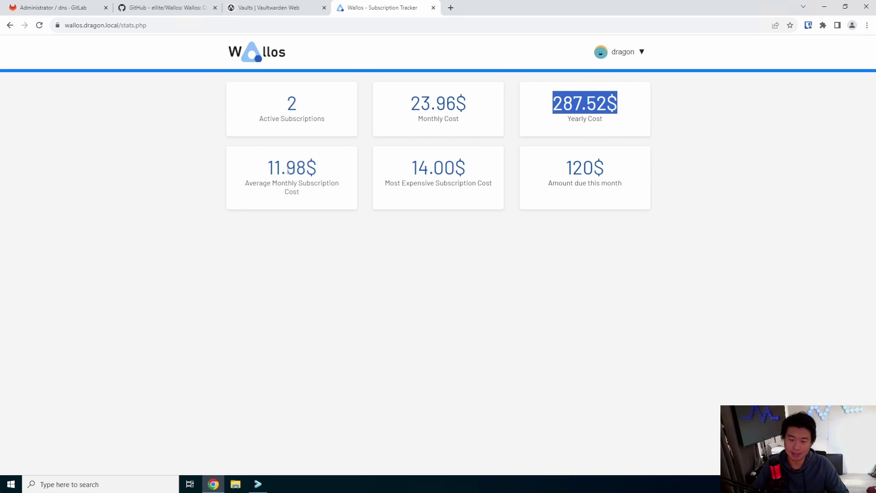
pyautogui.doubleClick(287, 168)
pyautogui.click(413, 175)
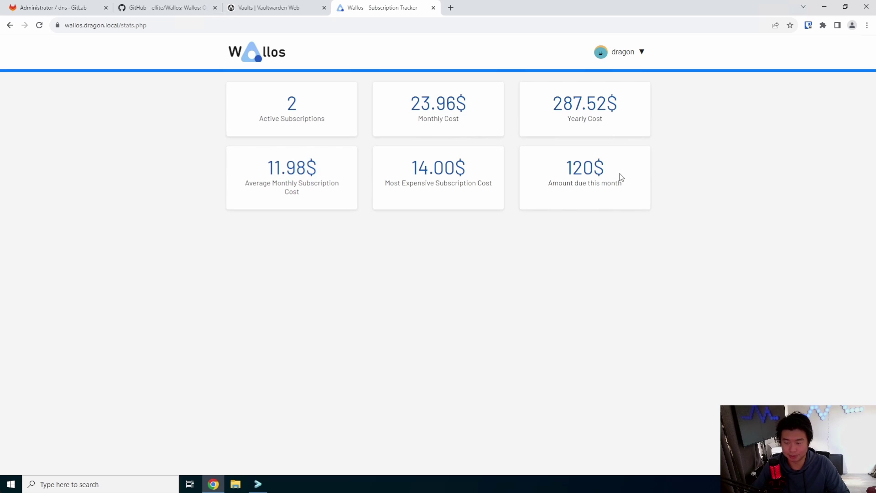